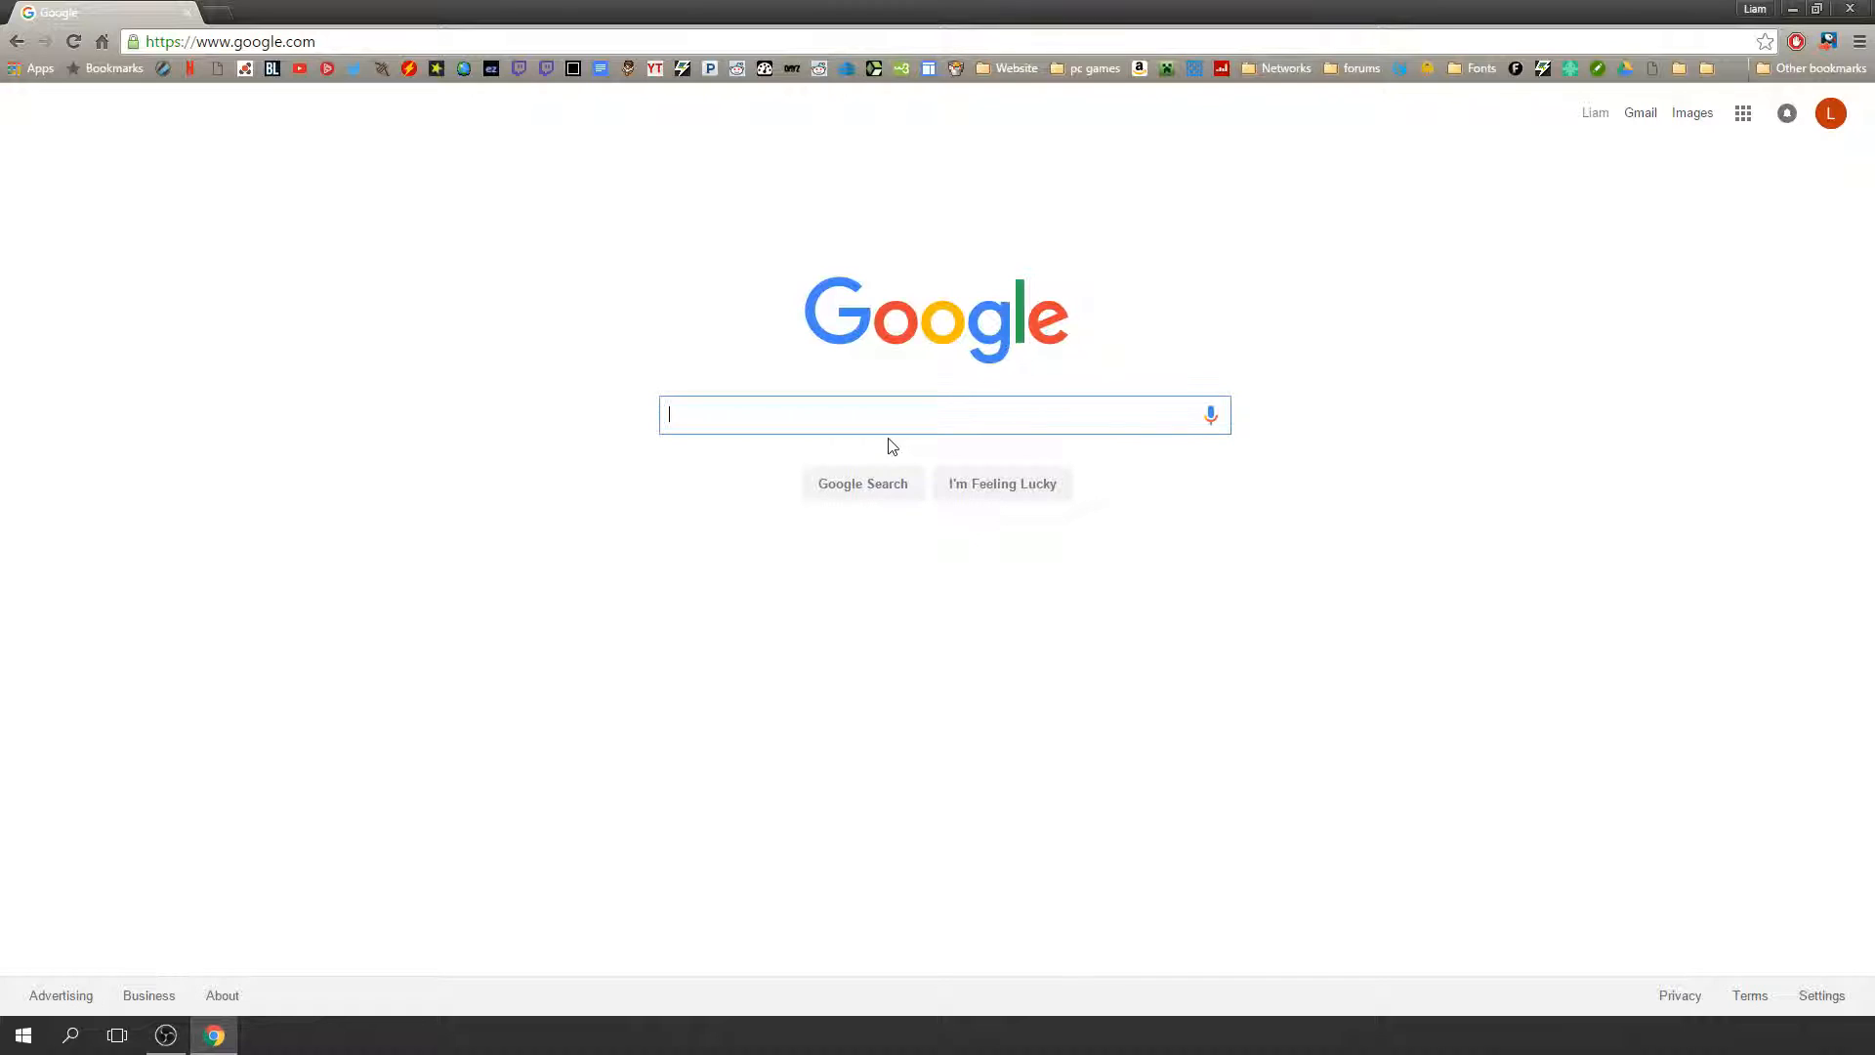
- Search Google for "OBS" and open the Open Broadcaster Software website from the results
{"action": "type", "text": "Obs"}
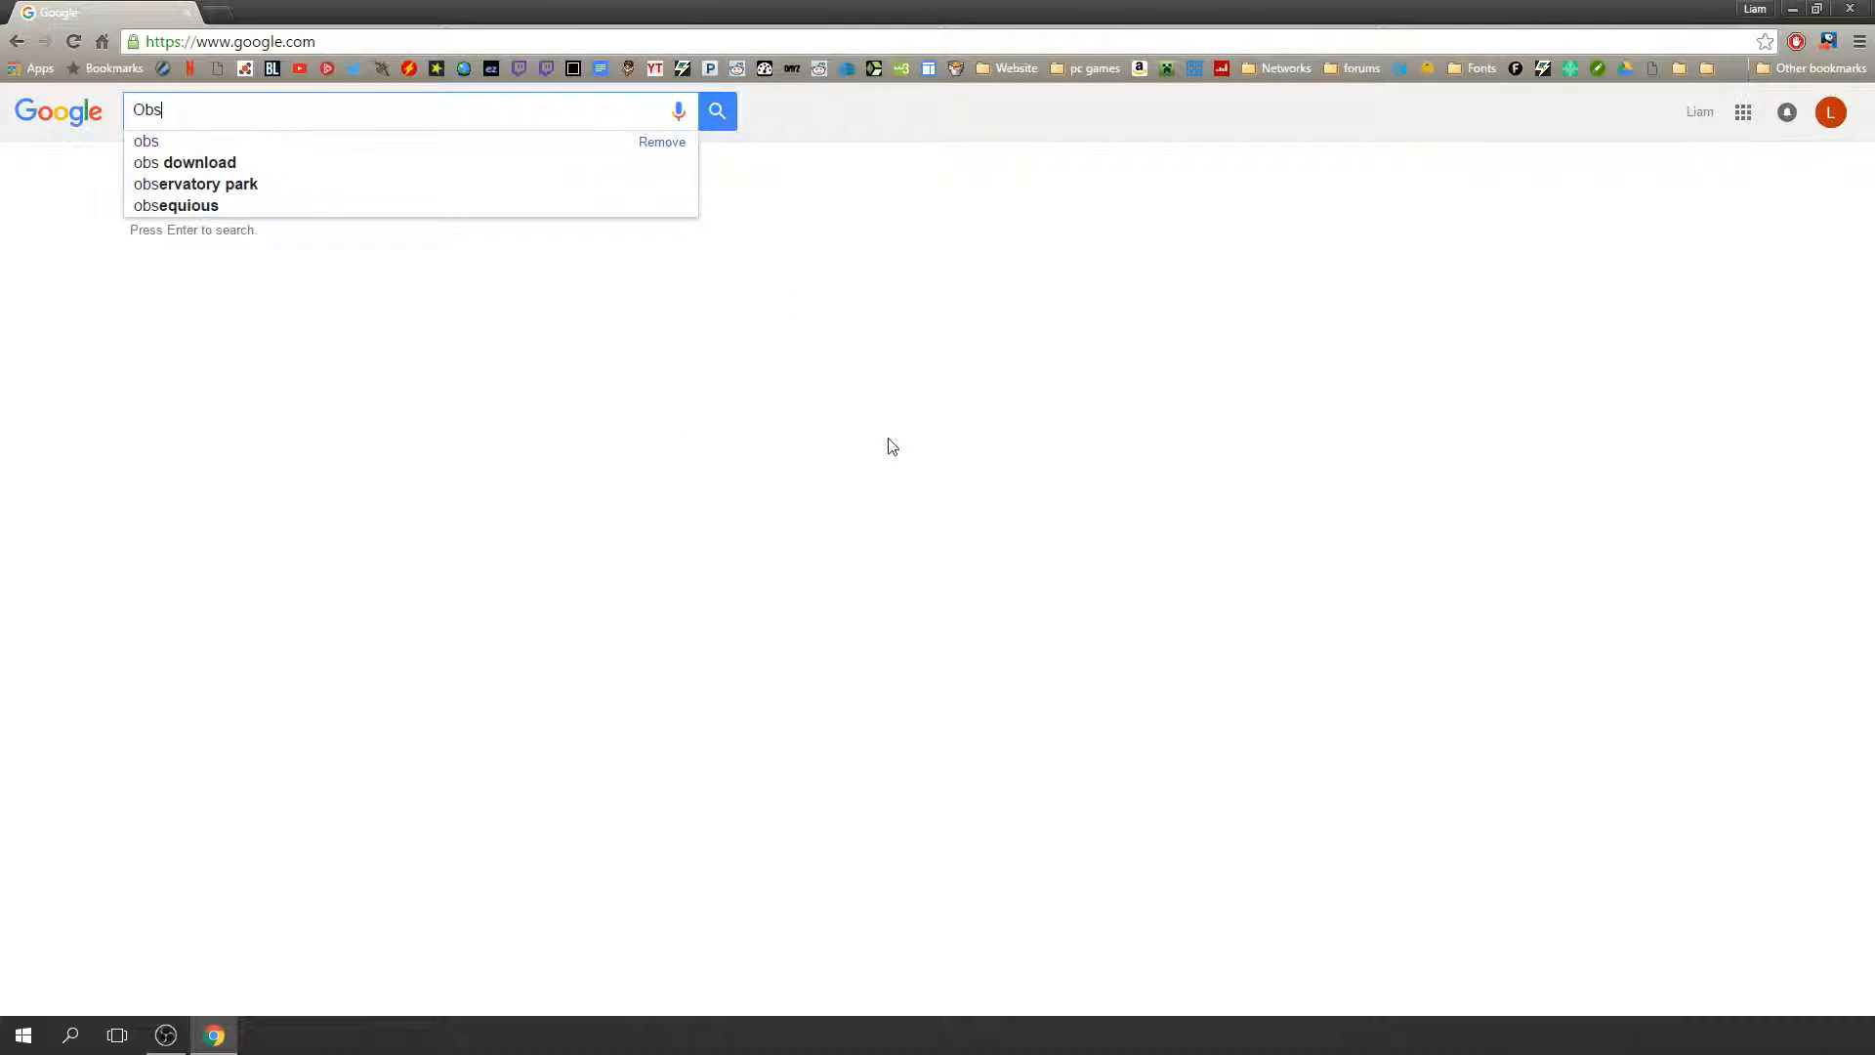
{"action": "key", "text": "BackSpace"}
{"action": "key", "text": "BackSpace"}
{"action": "type", "text": "BS"}
{"action": "key", "text": "Return"}
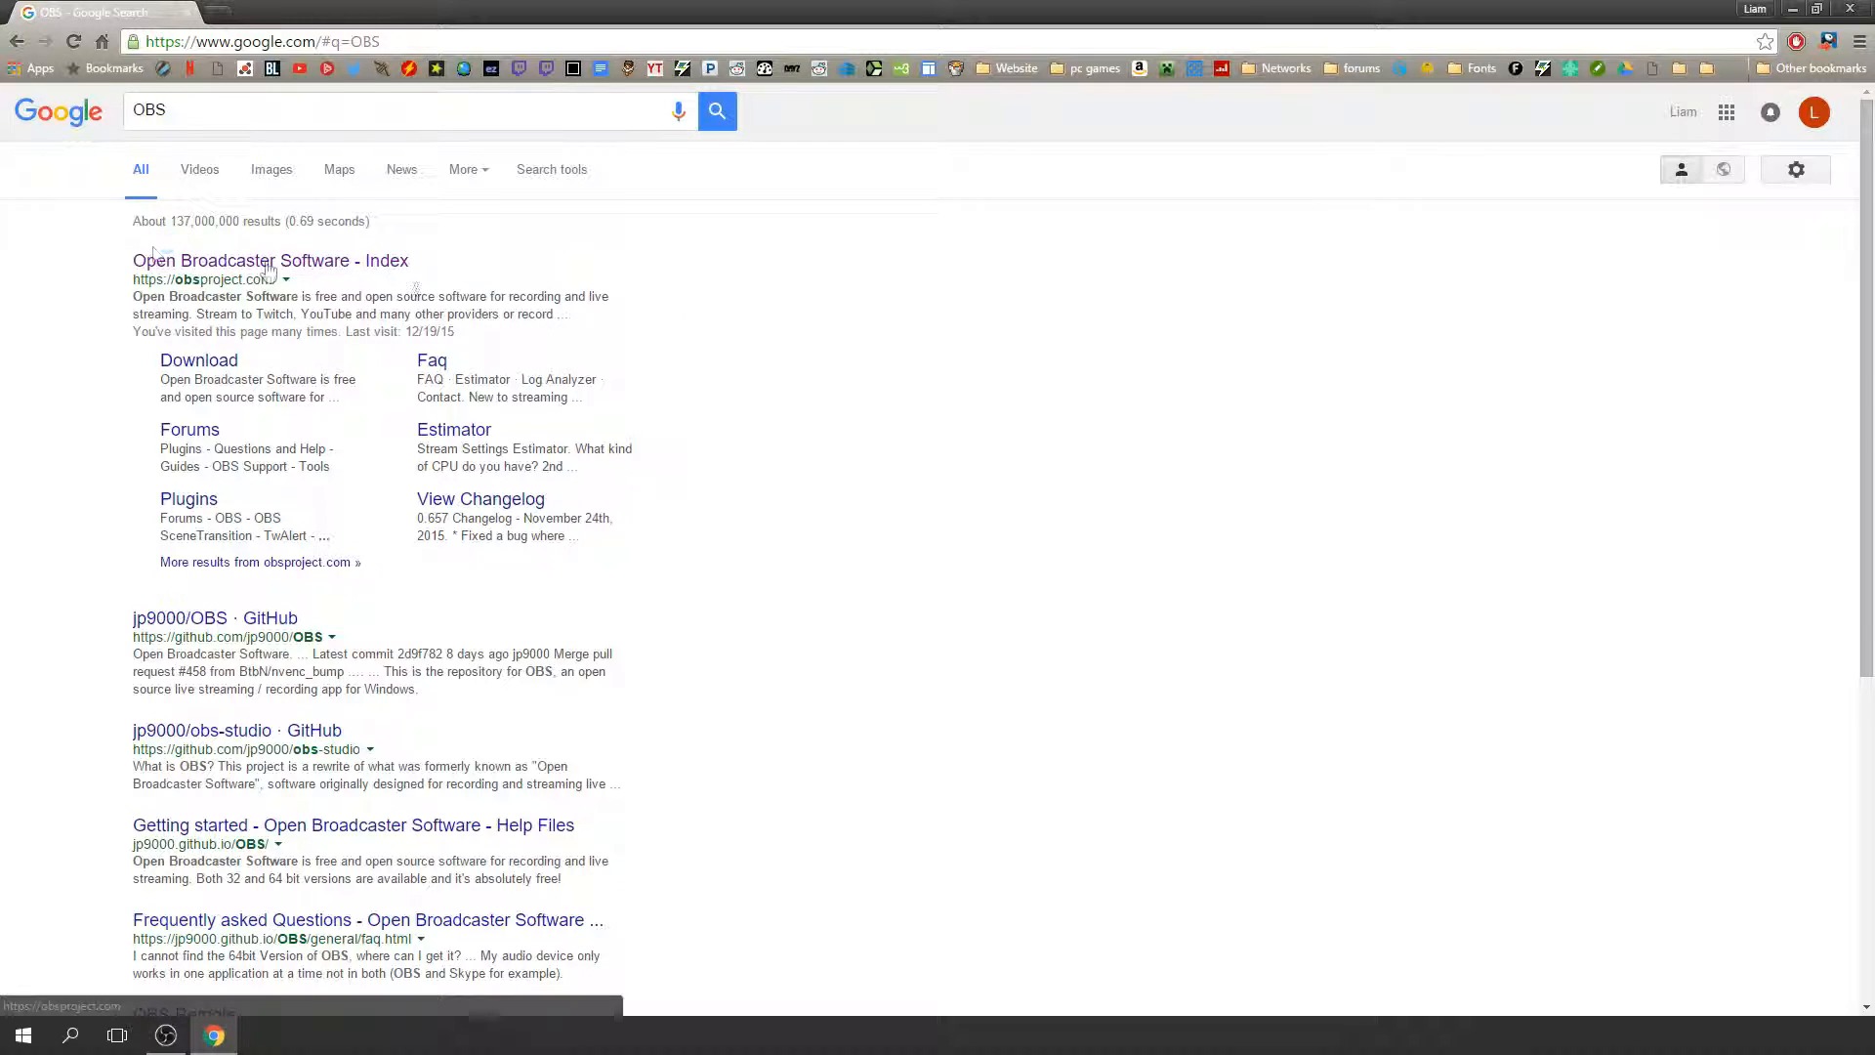
{"action": "left_click", "coordinate": [220, 262]}
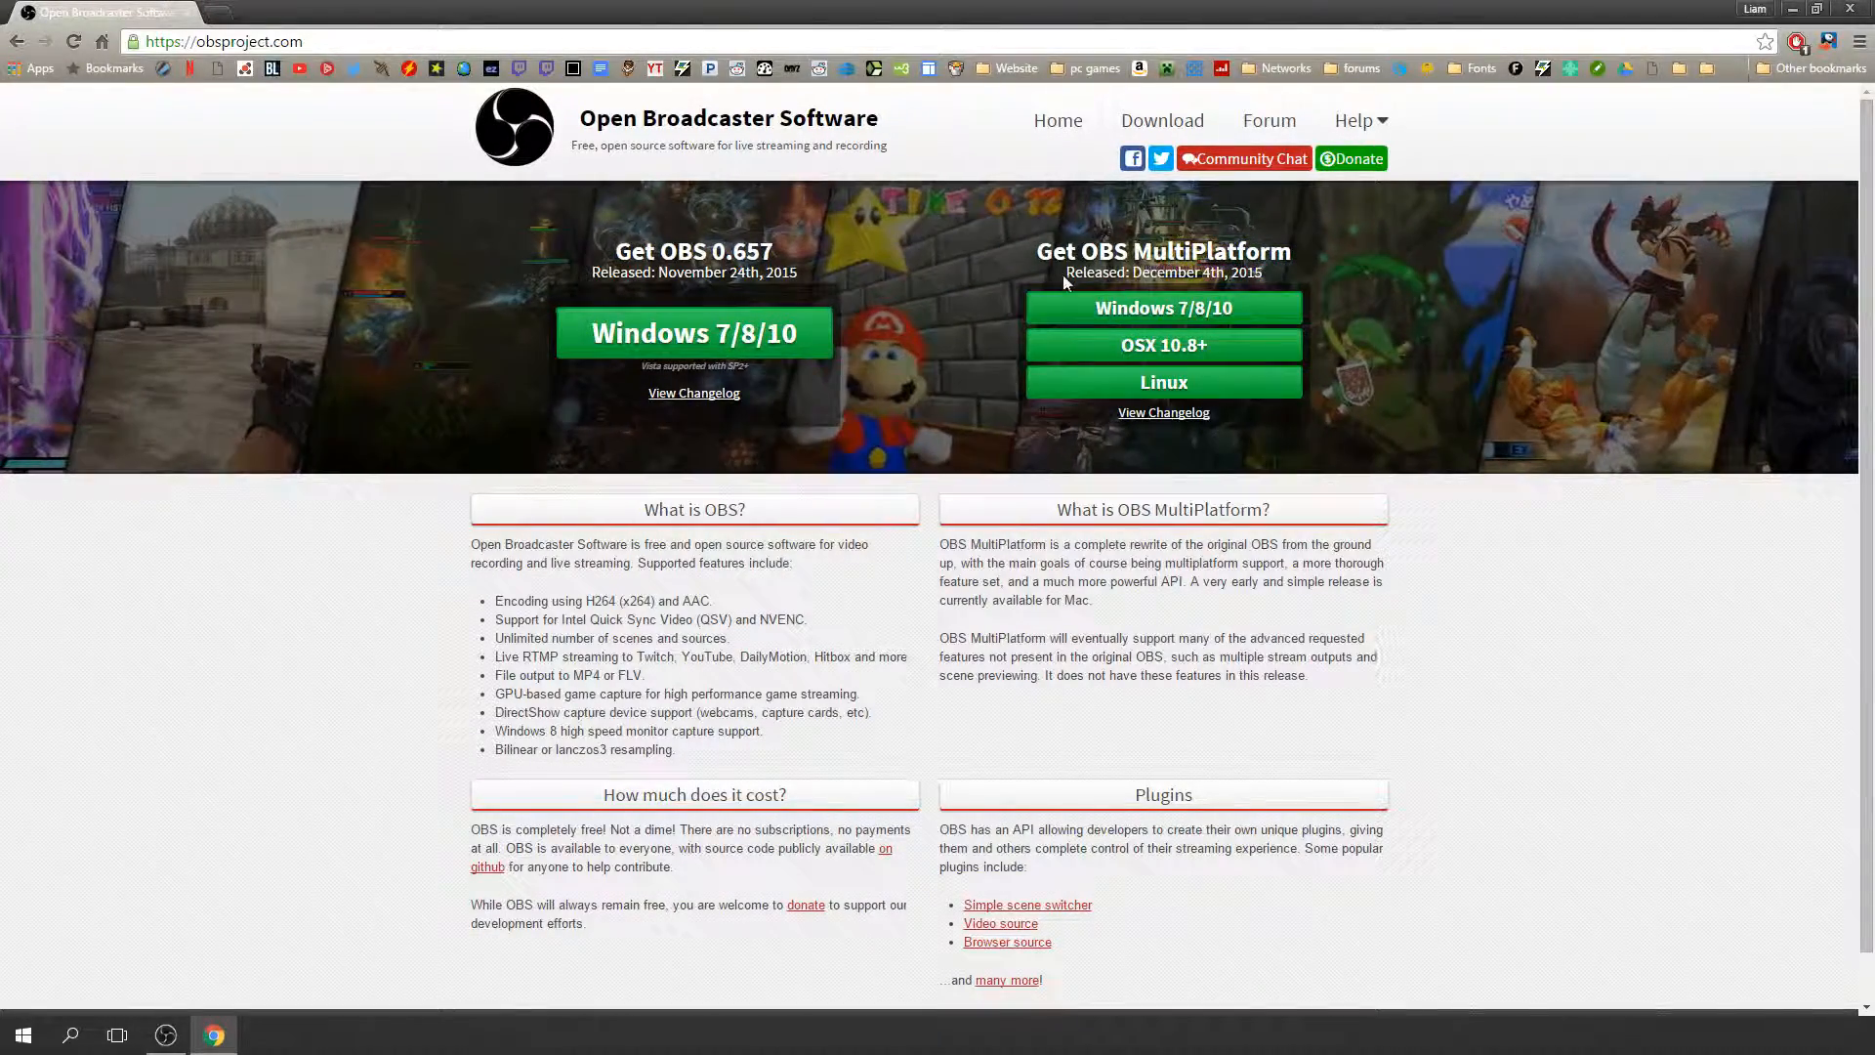
{"action": "left_click_drag", "start_coordinate": [940, 544], "coordinate": [1232, 678]}
{"action": "left_click_drag", "start_coordinate": [644, 508], "coordinate": [640, 640]}
{"action": "left_click", "coordinate": [640, 639]}
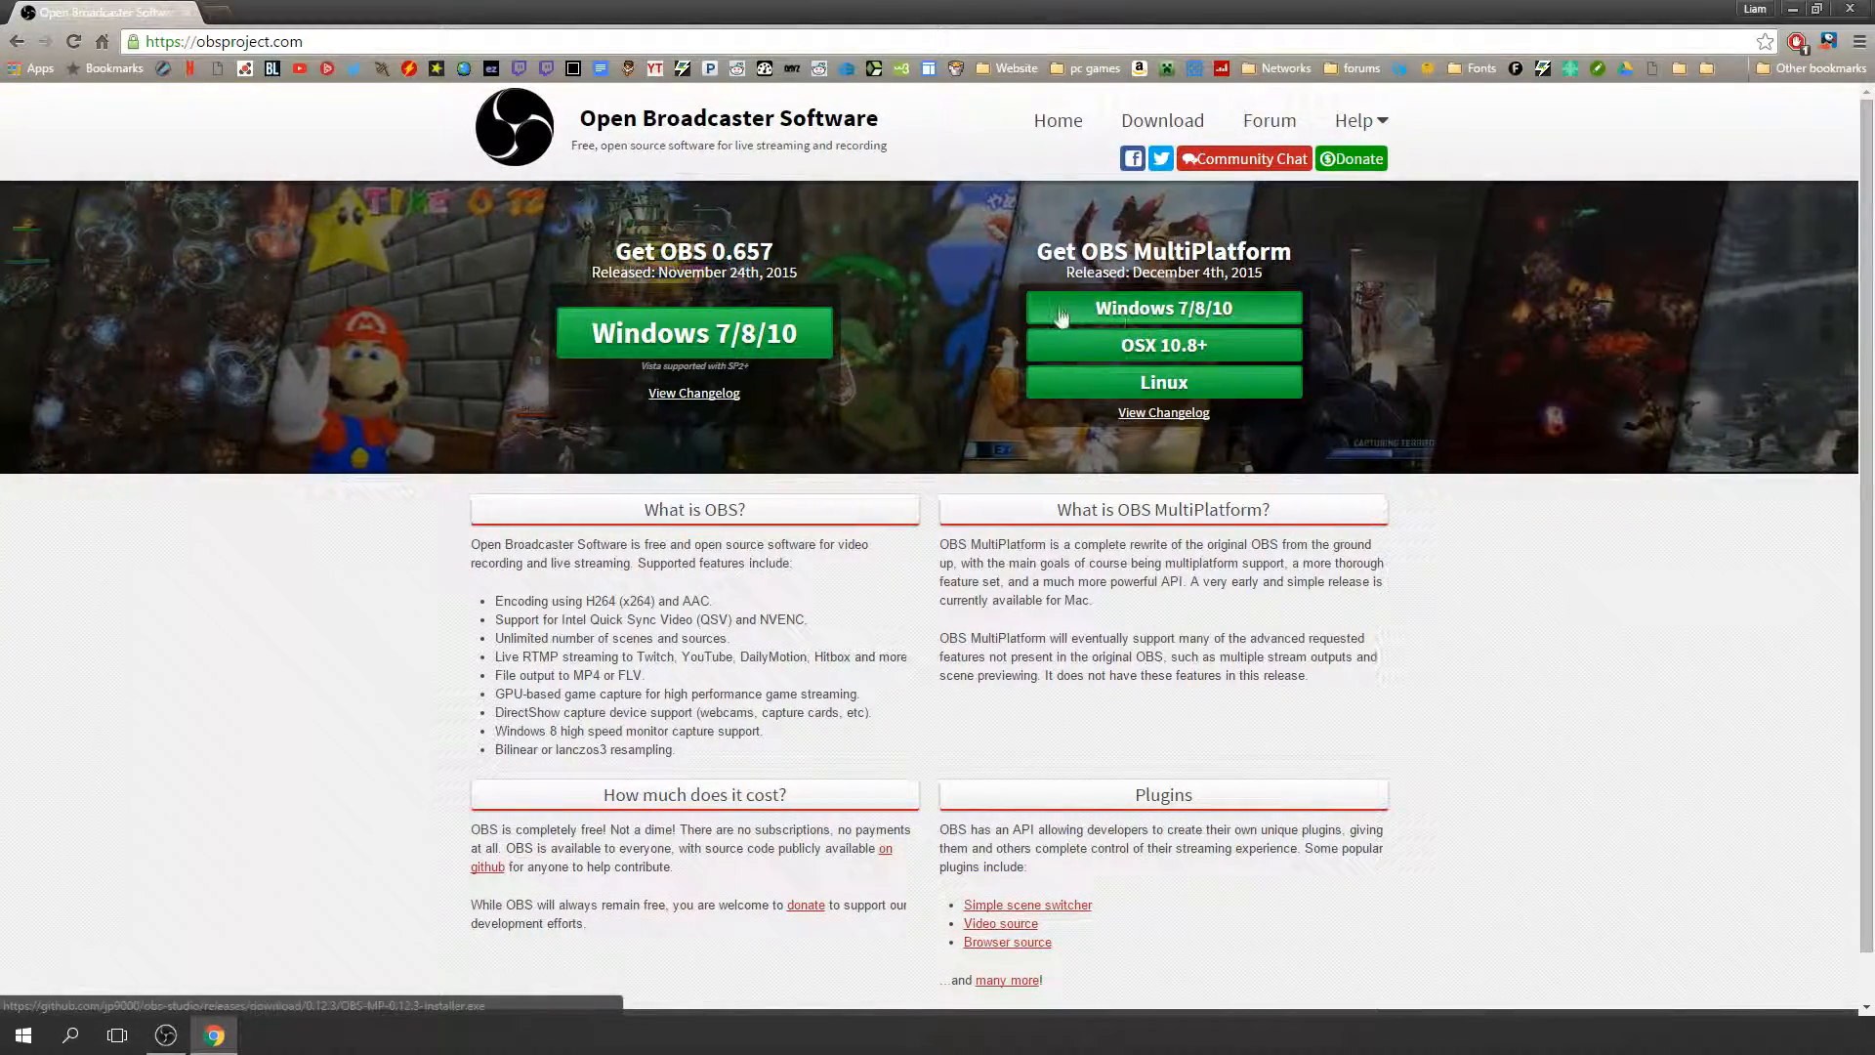
- Download the Windows 7/8/10 version of OBS MultiPlatform and launch its installer
{"action": "left_click", "coordinate": [1189, 315]}
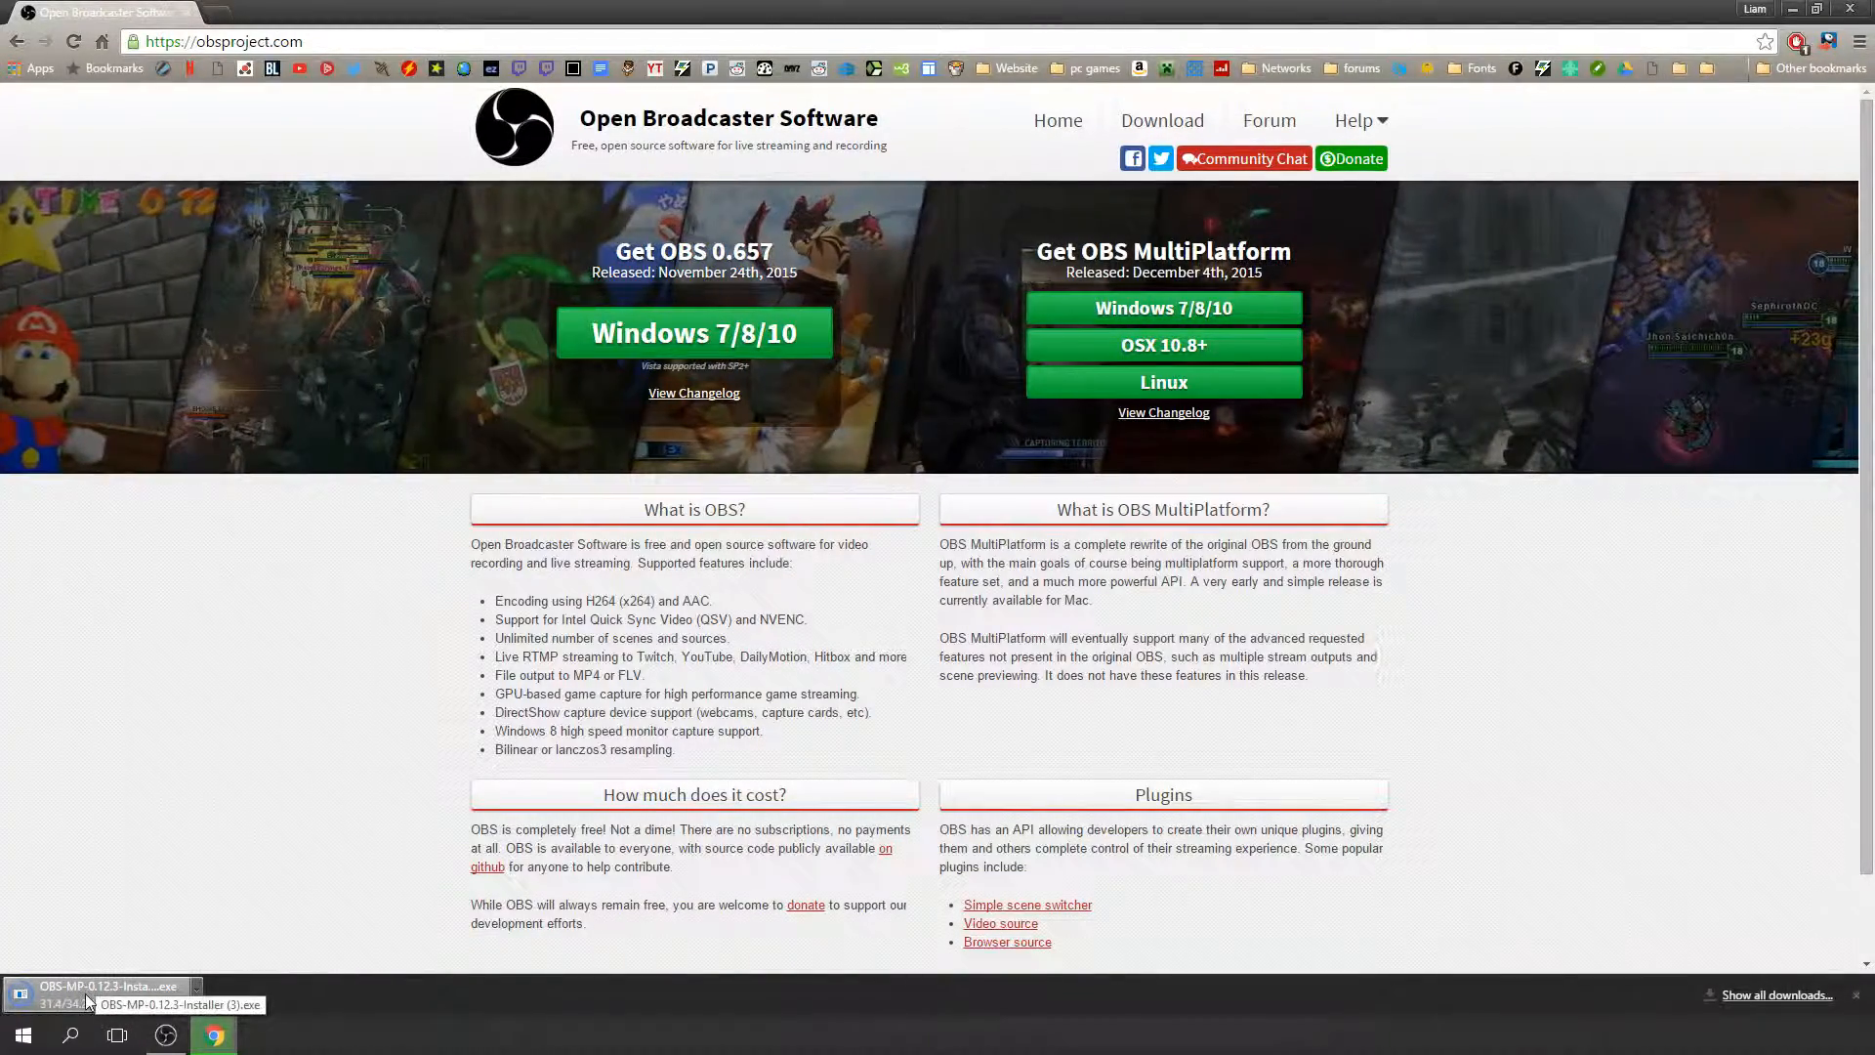
{"action": "left_click", "coordinate": [86, 992]}
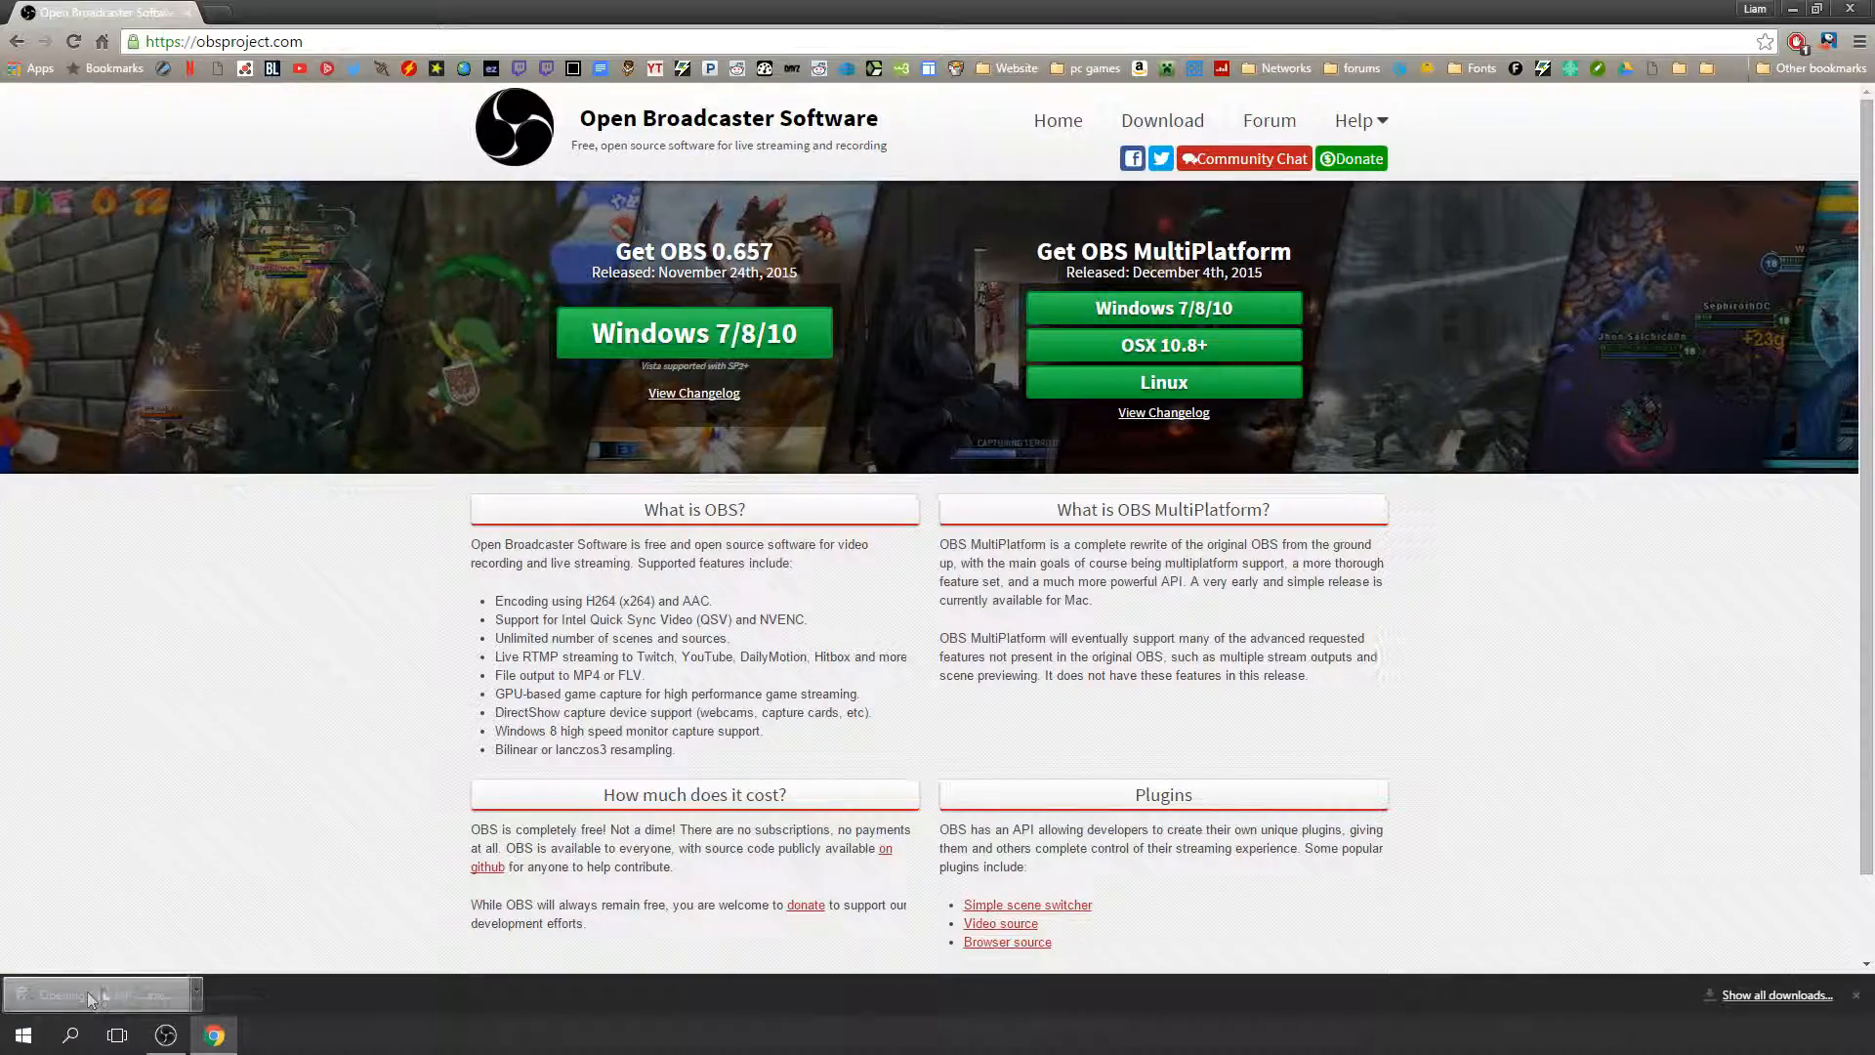
- Step through the OBS Multiplatform 0.12.3 setup, accepting the license, up to the install location, and quit without installing
{"action": "left_click", "coordinate": [1046, 673]}
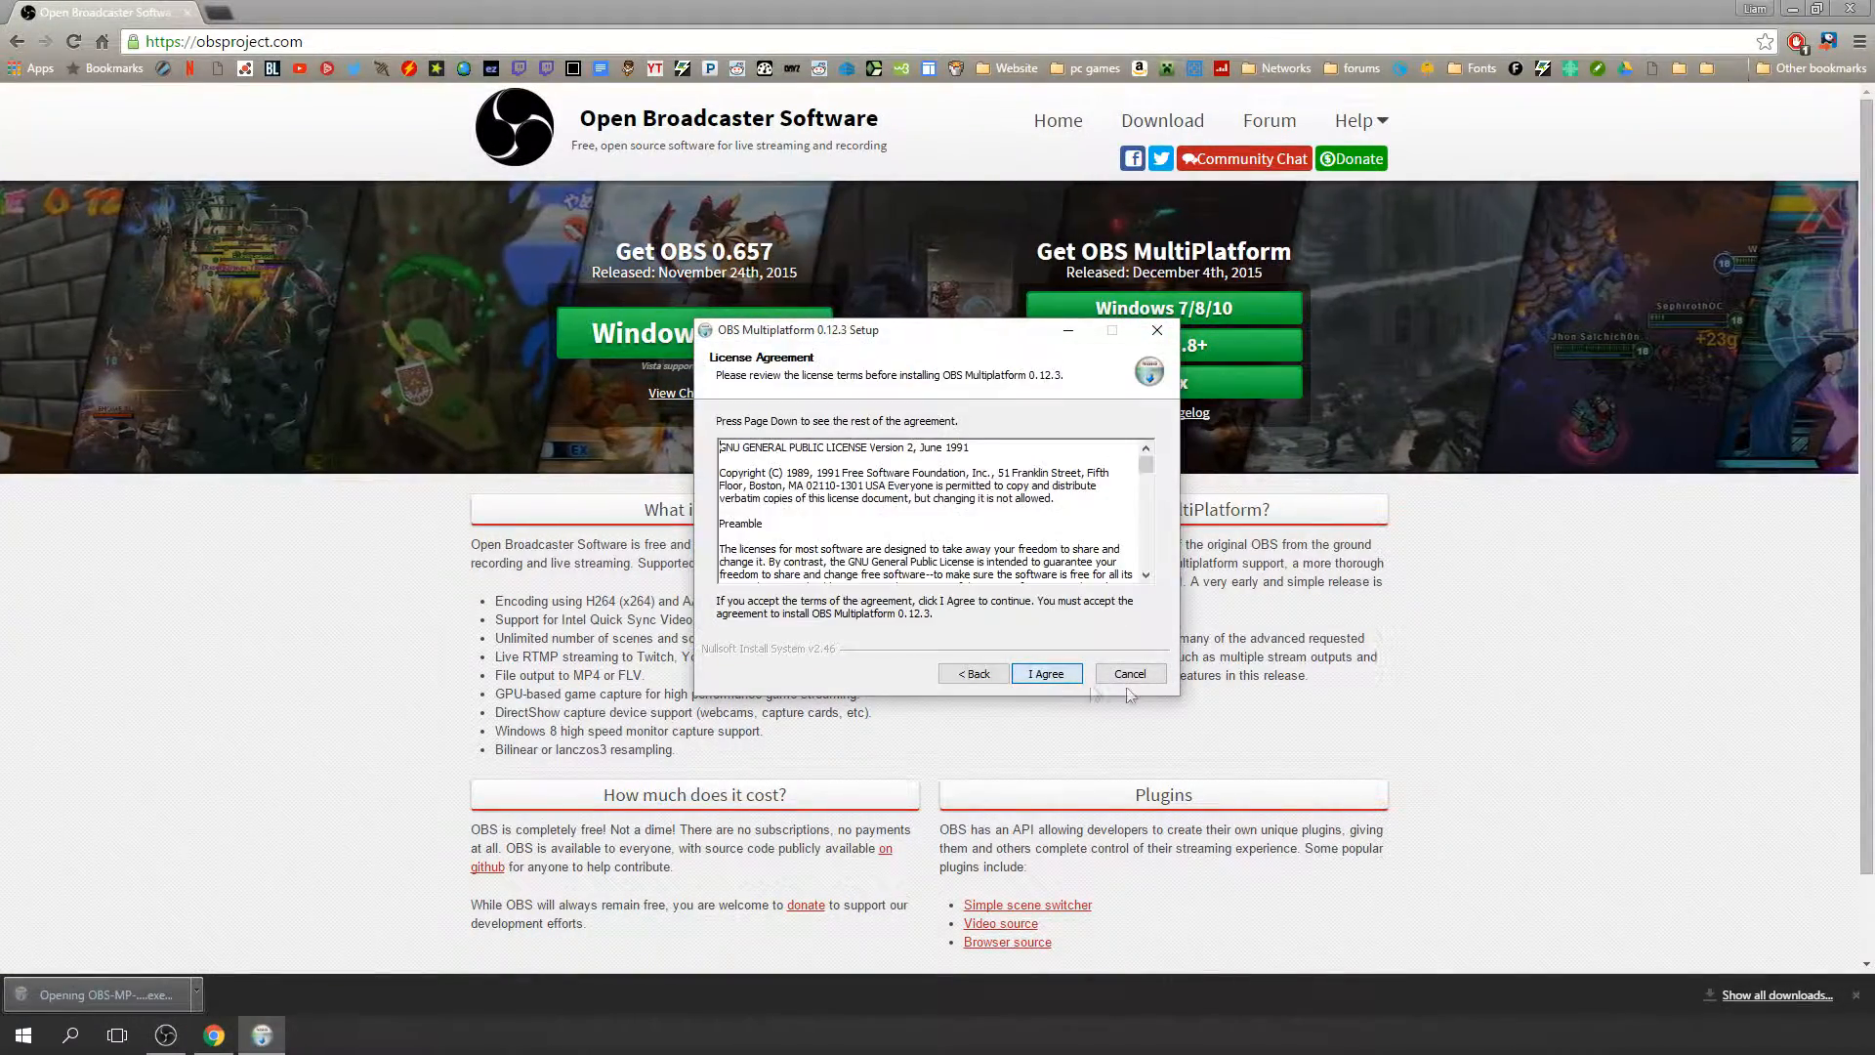
{"action": "left_click", "coordinate": [1046, 672]}
{"action": "left_click", "coordinate": [740, 559]}
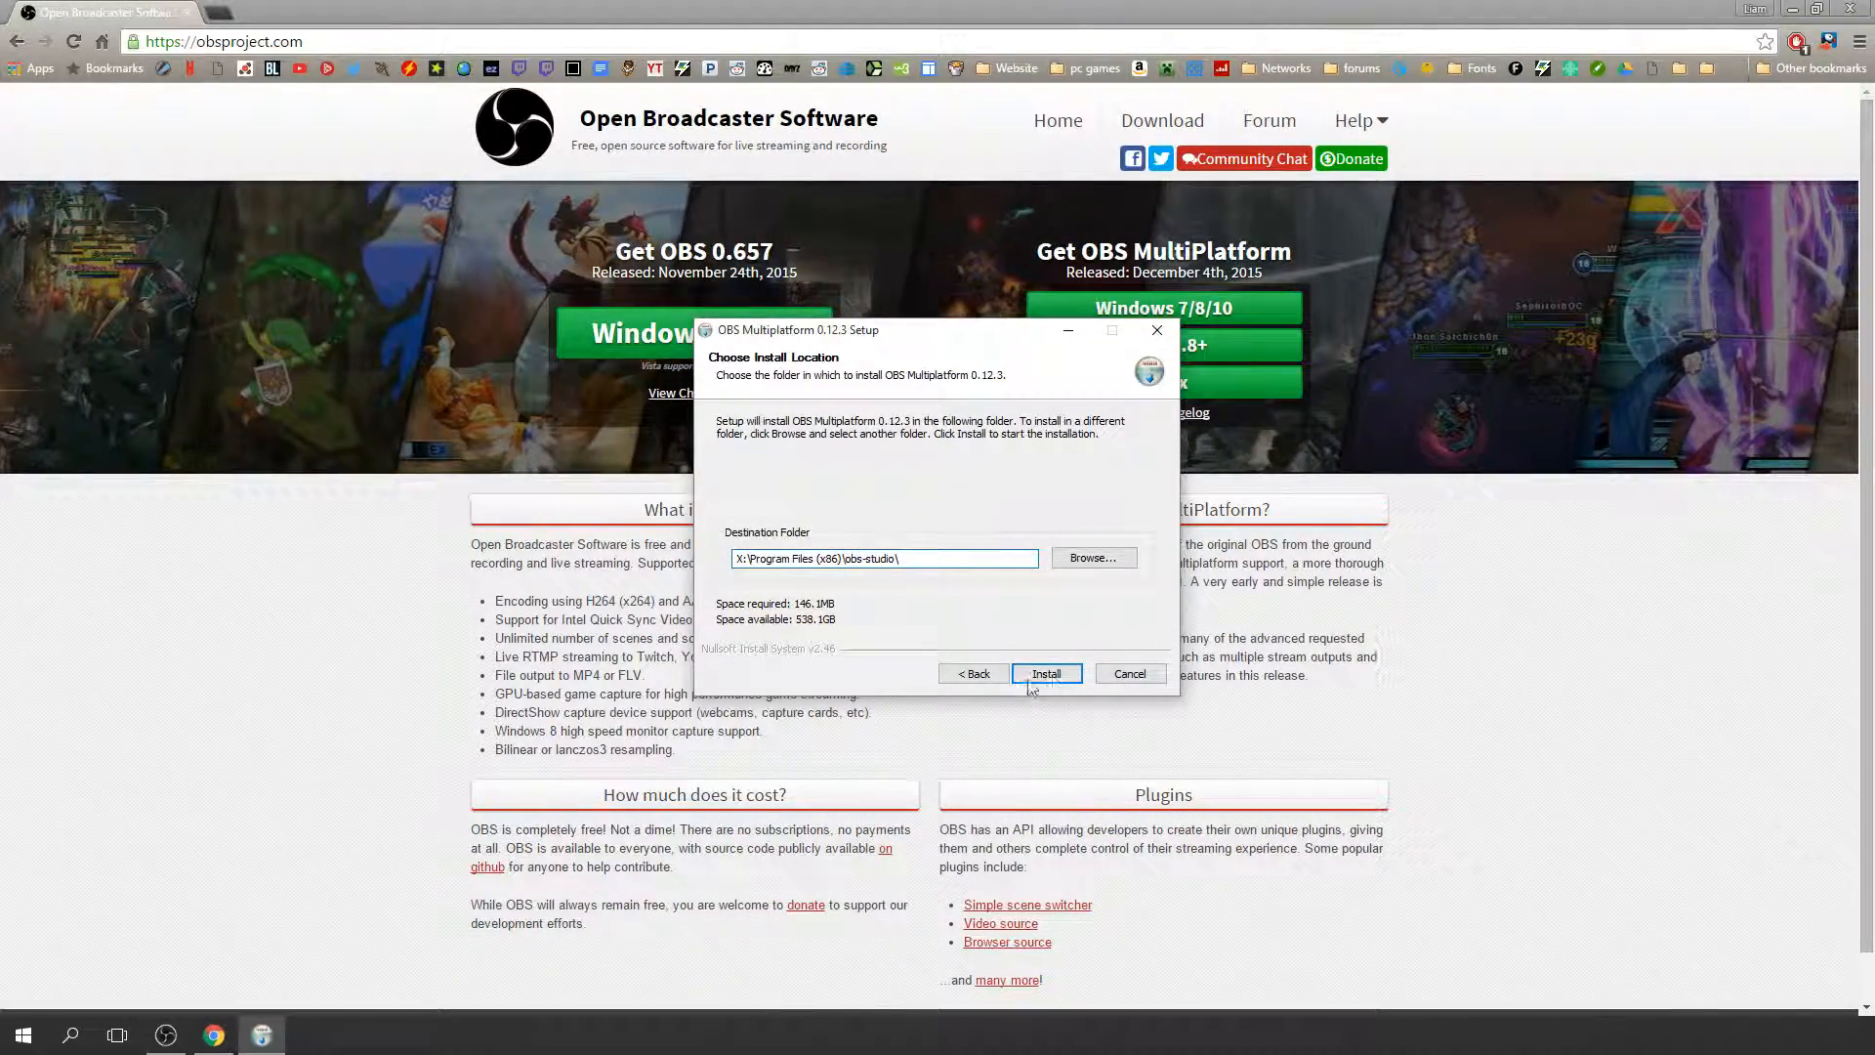
{"action": "left_click", "coordinate": [1130, 673]}
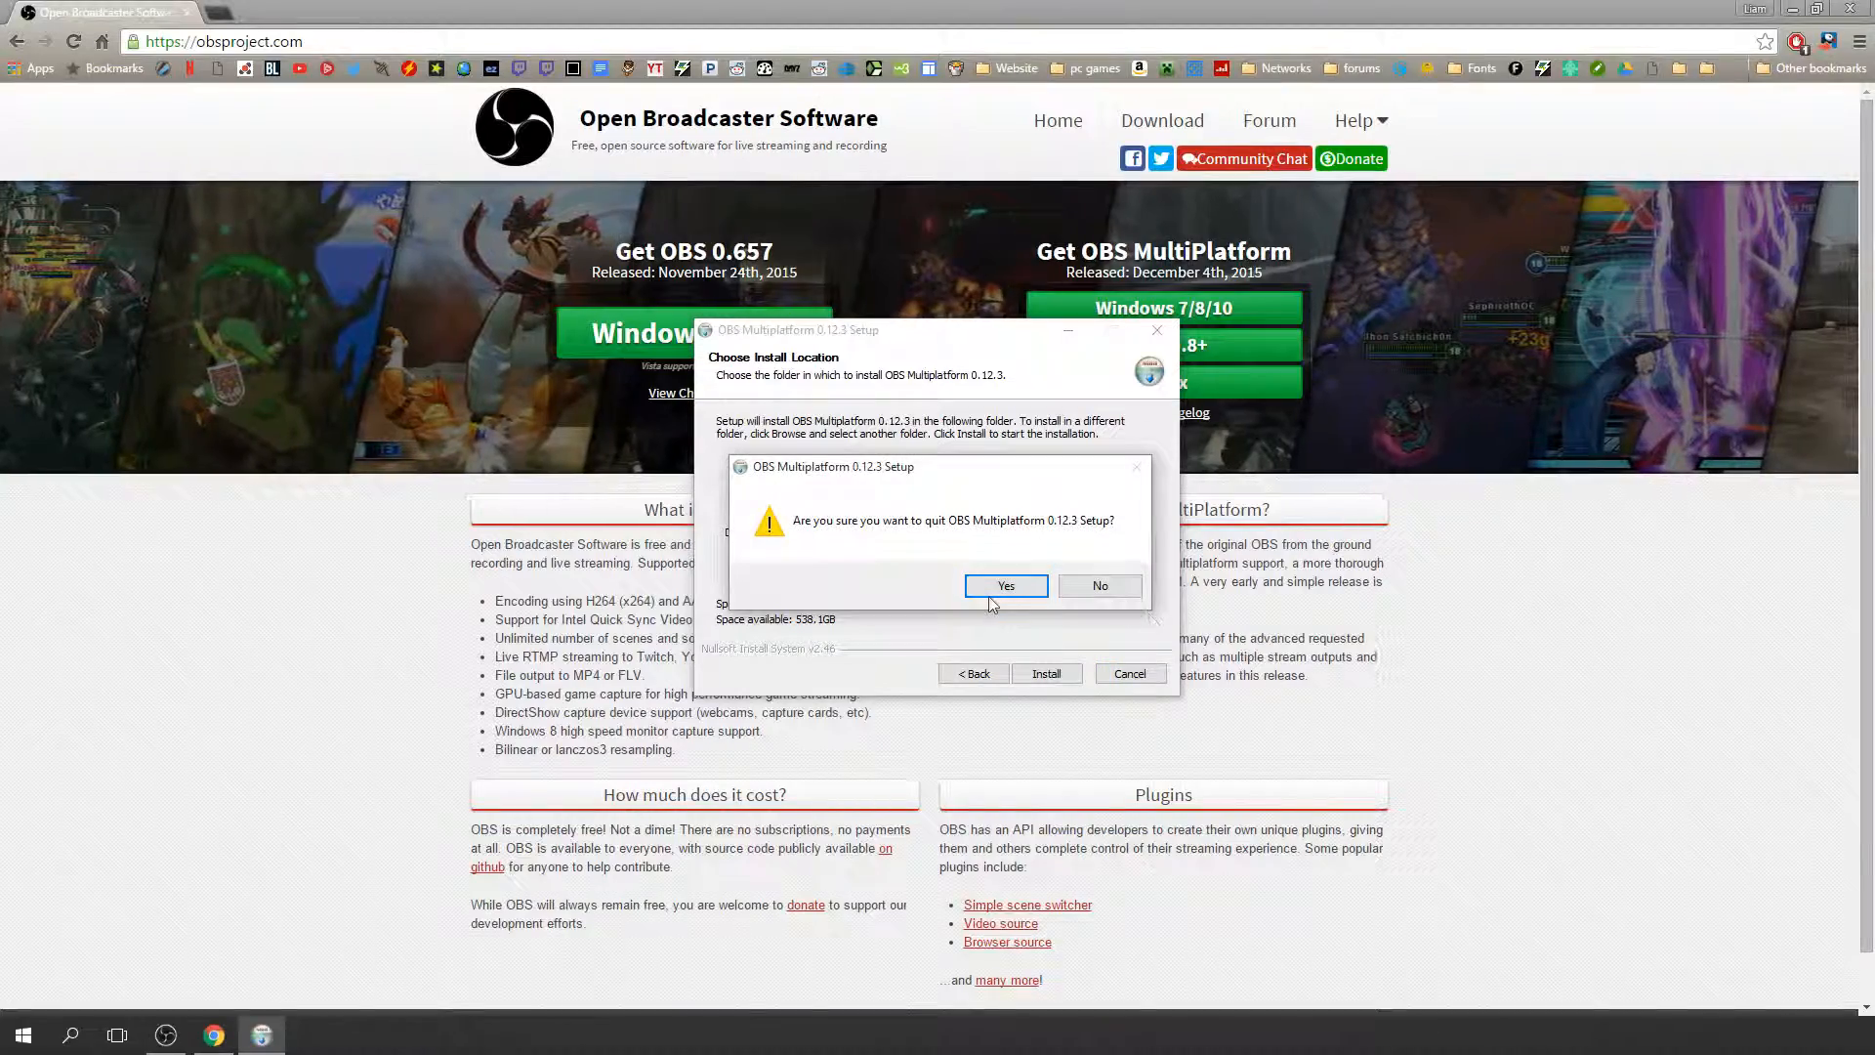
{"action": "left_click", "coordinate": [1006, 584]}
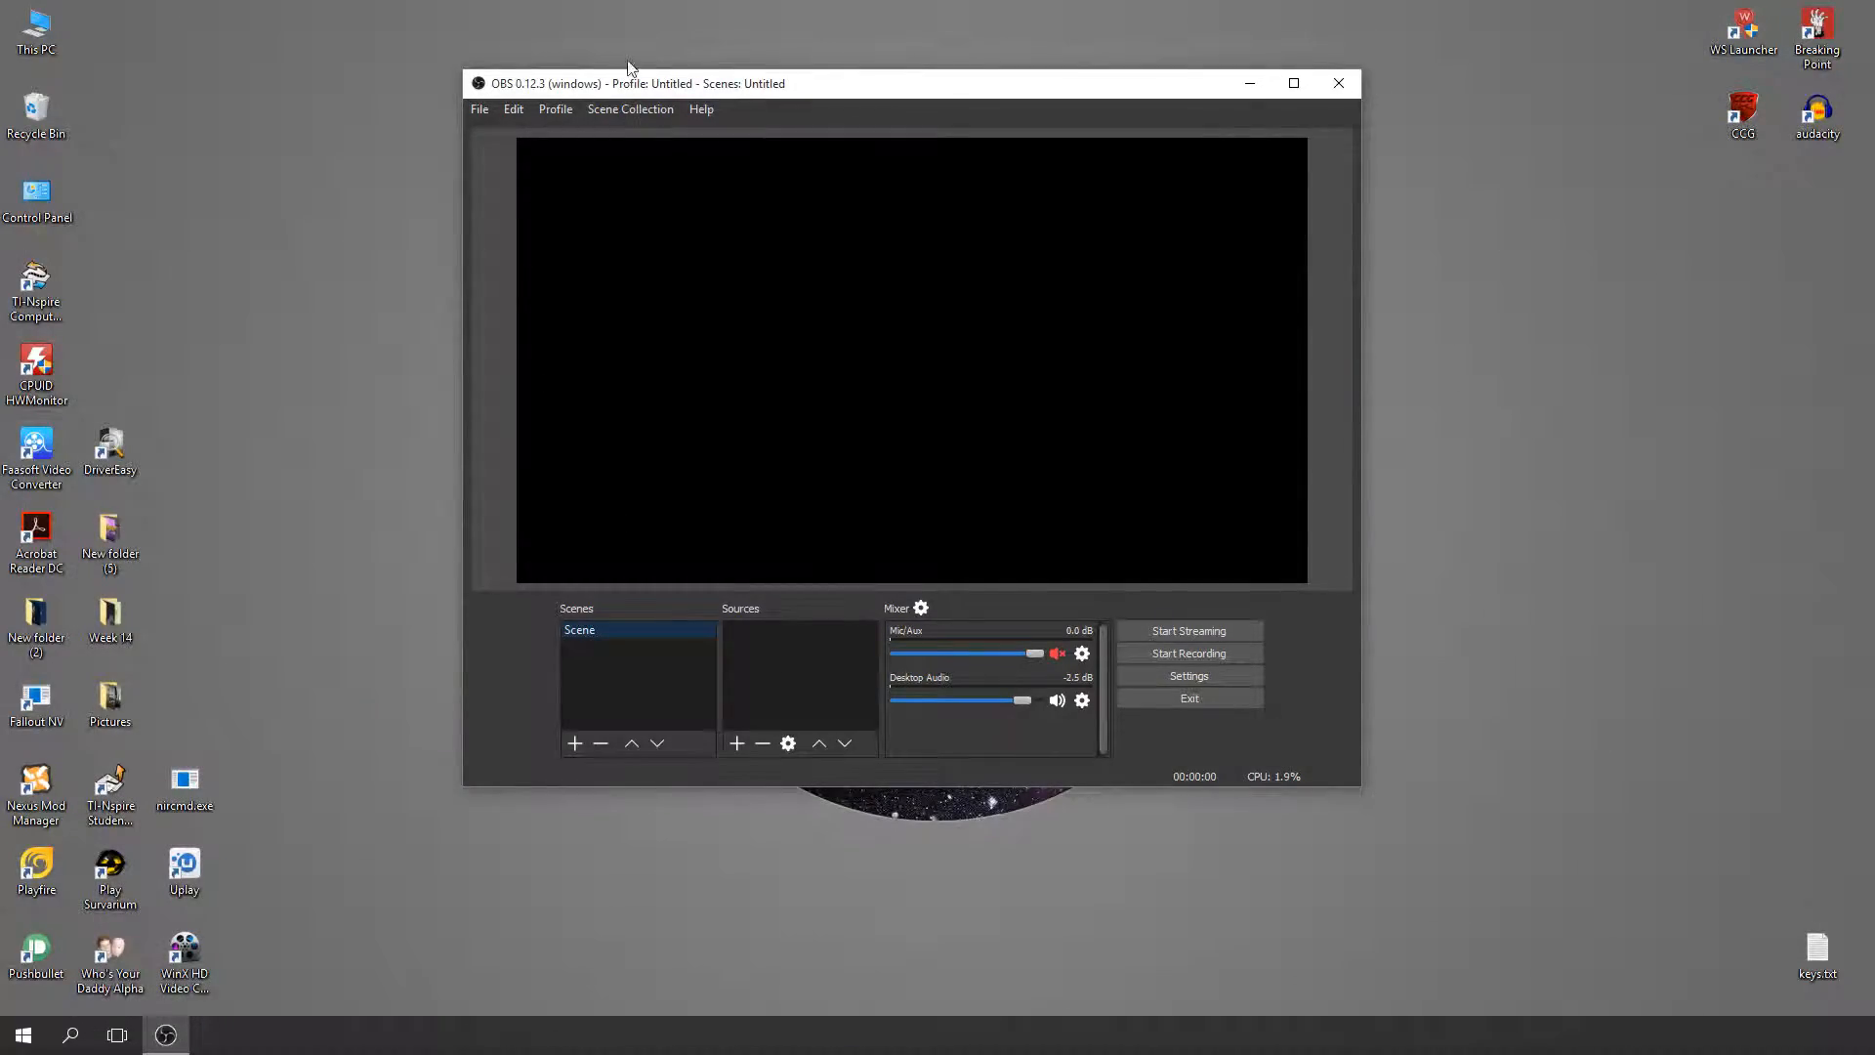
- In OBS, add a scene named Test and switch to the existing scene and back to Test
{"action": "left_click_drag", "start_coordinate": [887, 75], "coordinate": [962, 5]}
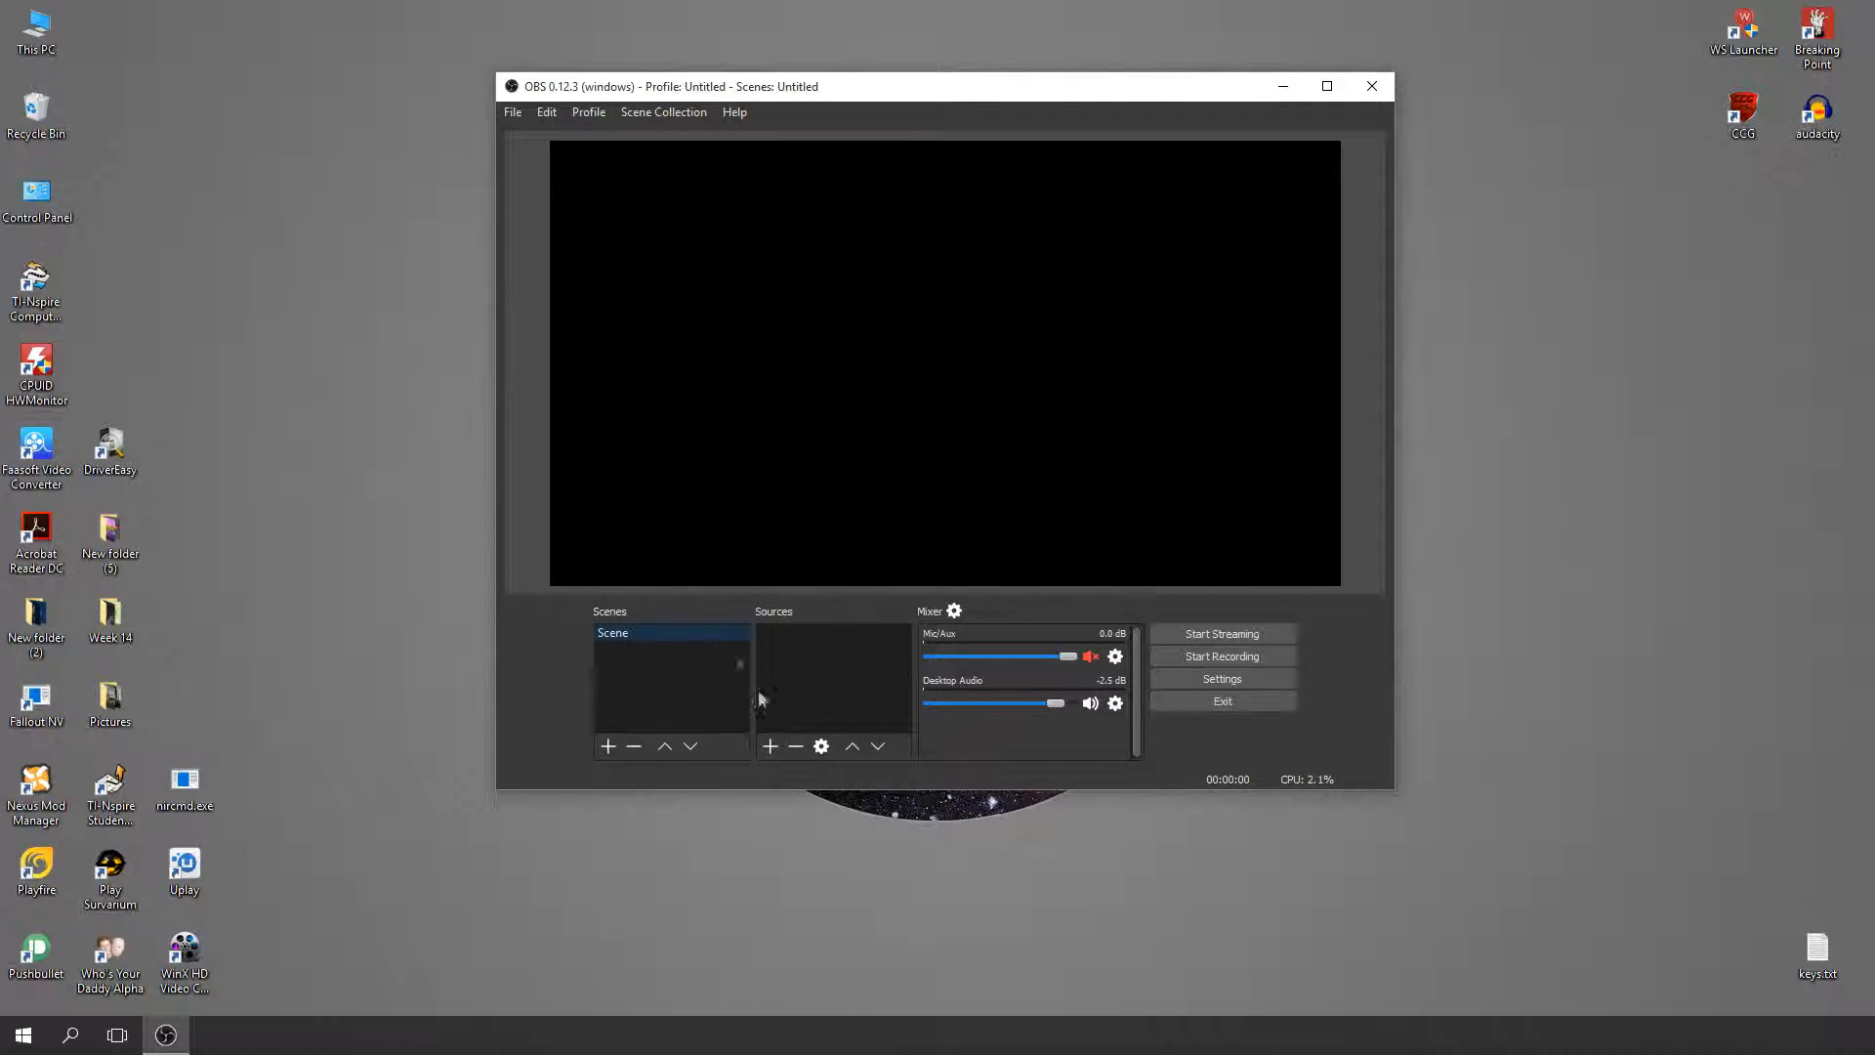
{"action": "left_click", "coordinate": [606, 746]}
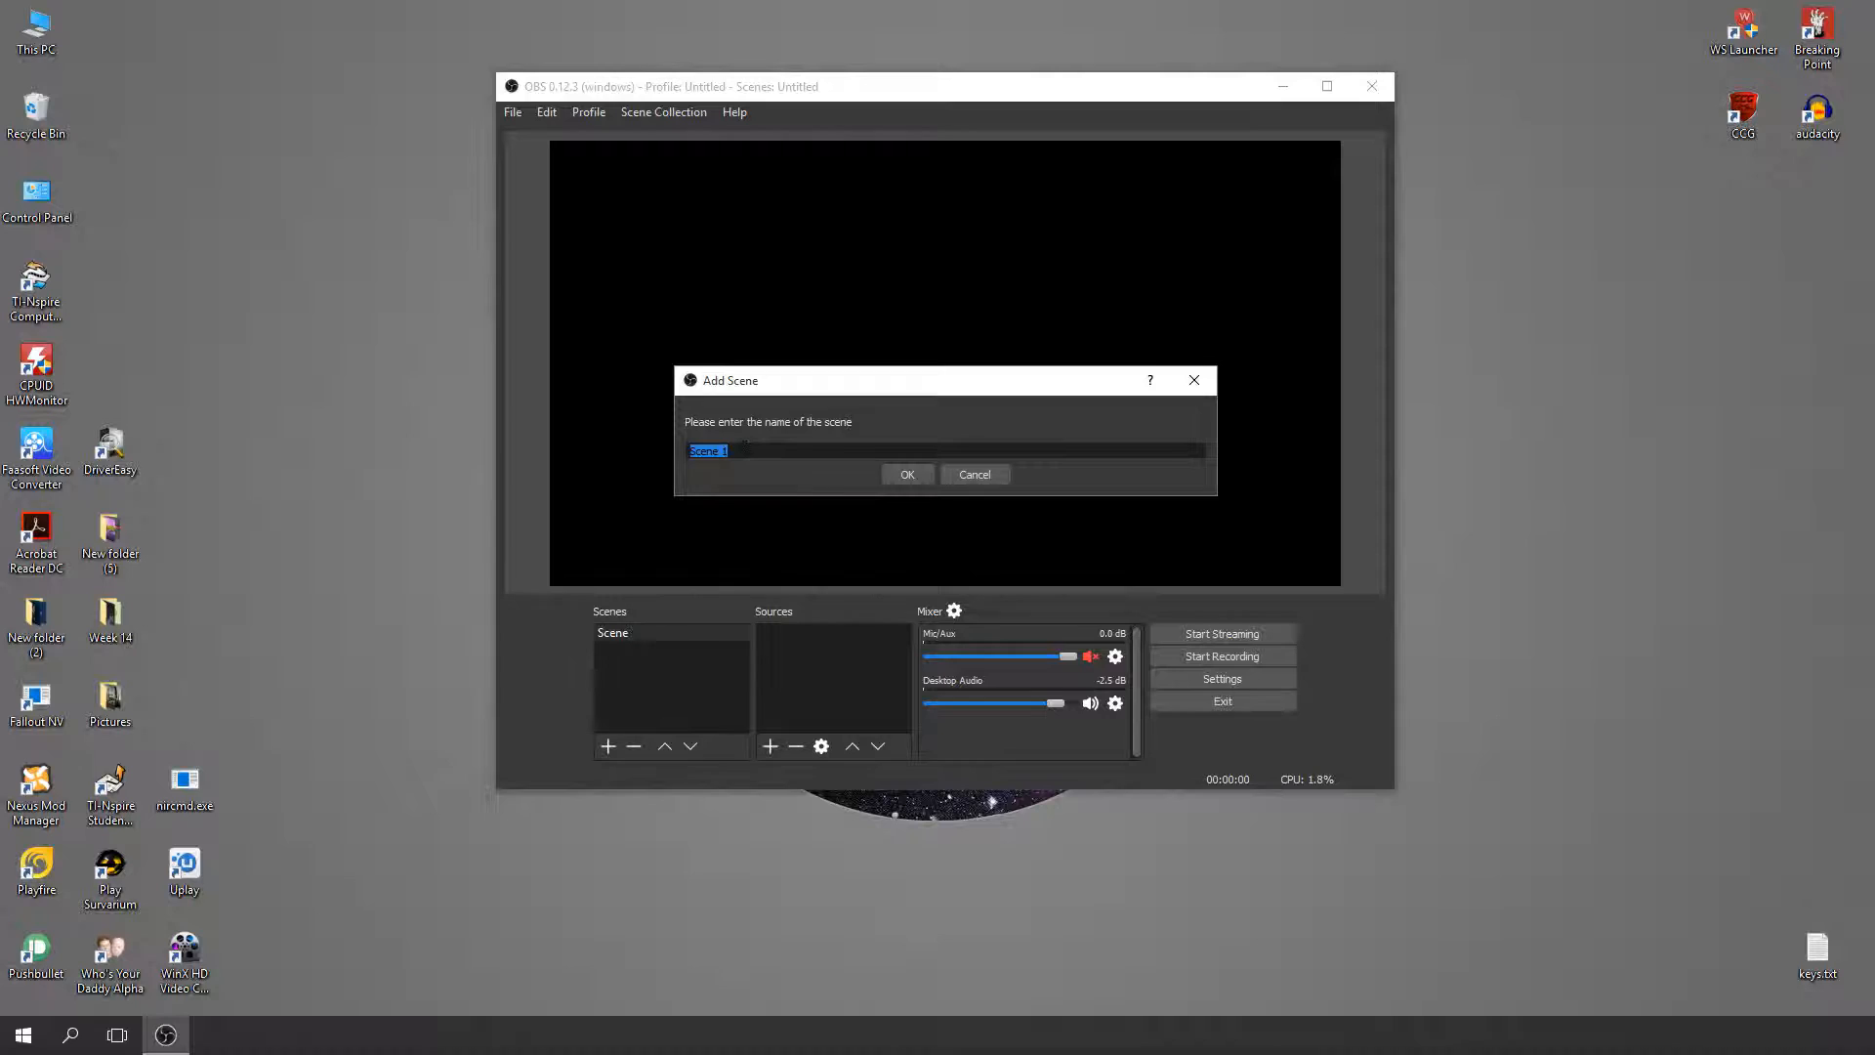
{"action": "type", "text": "Test"}
{"action": "key", "text": "Return"}
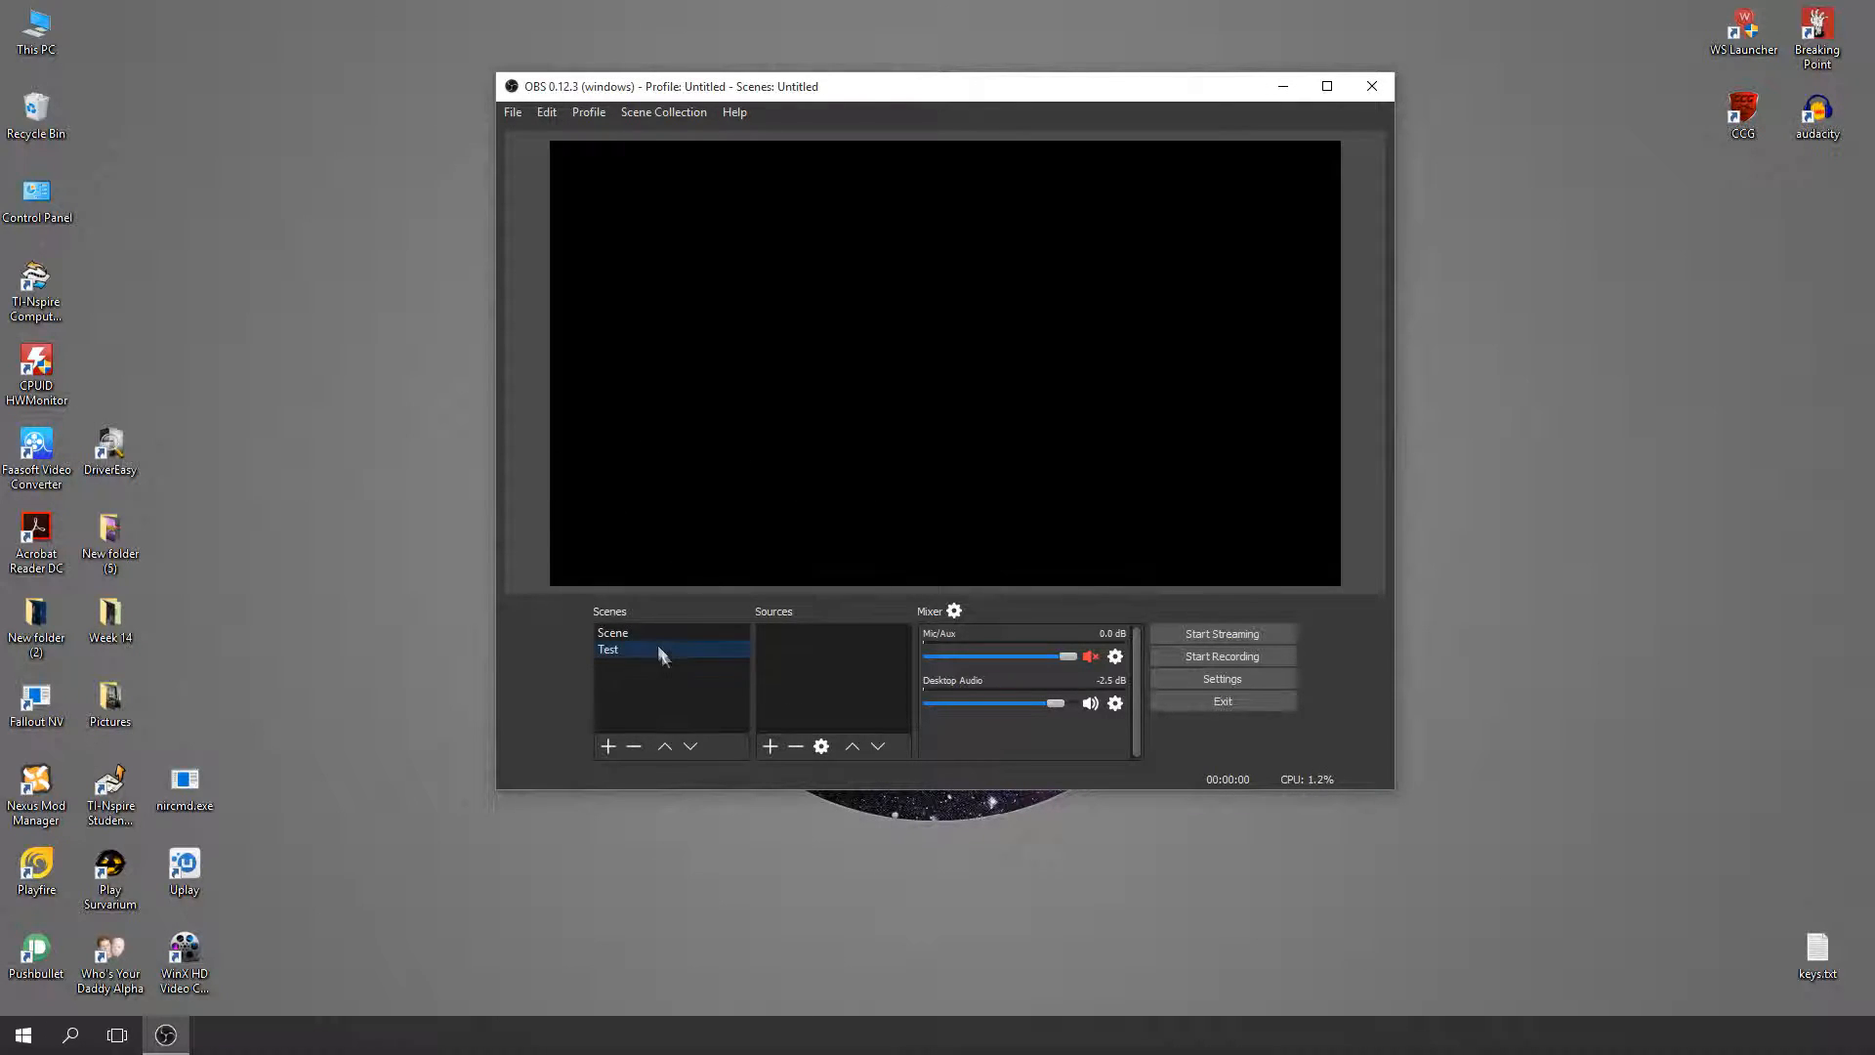
{"action": "left_click", "coordinate": [607, 633]}
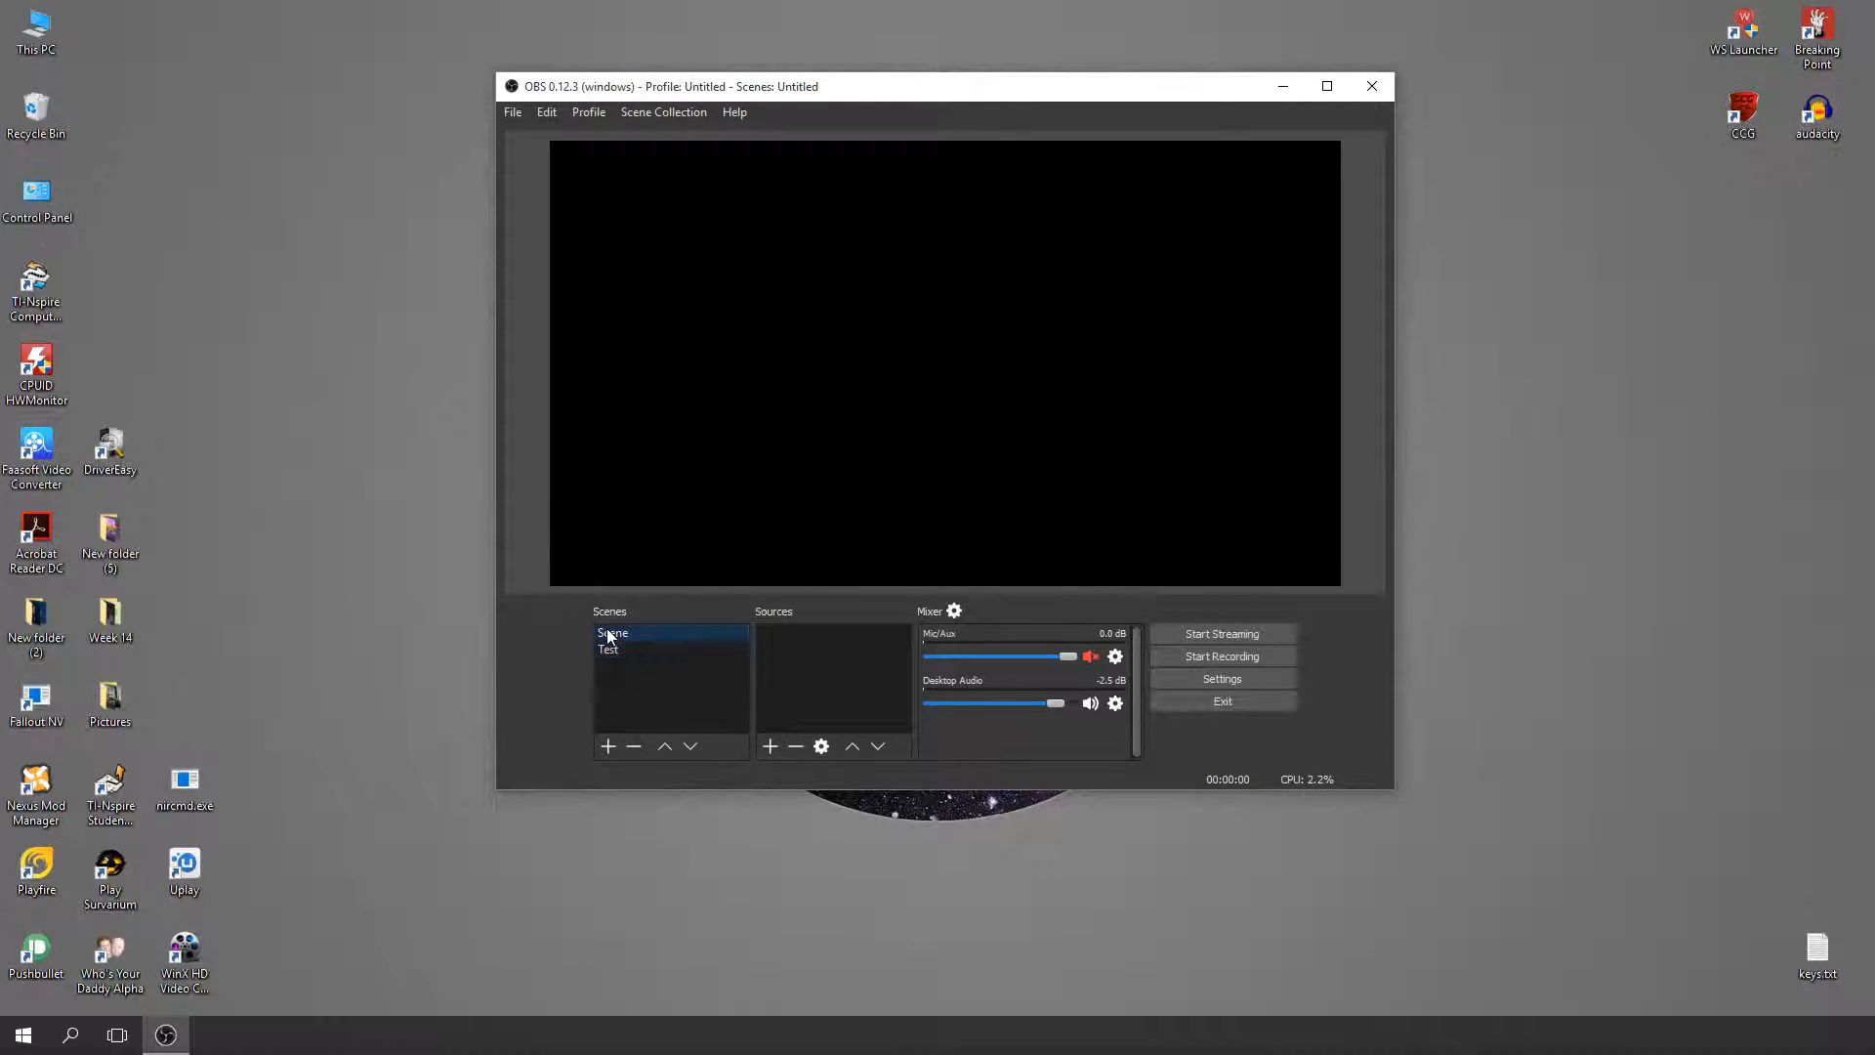
{"action": "left_click", "coordinate": [656, 649]}
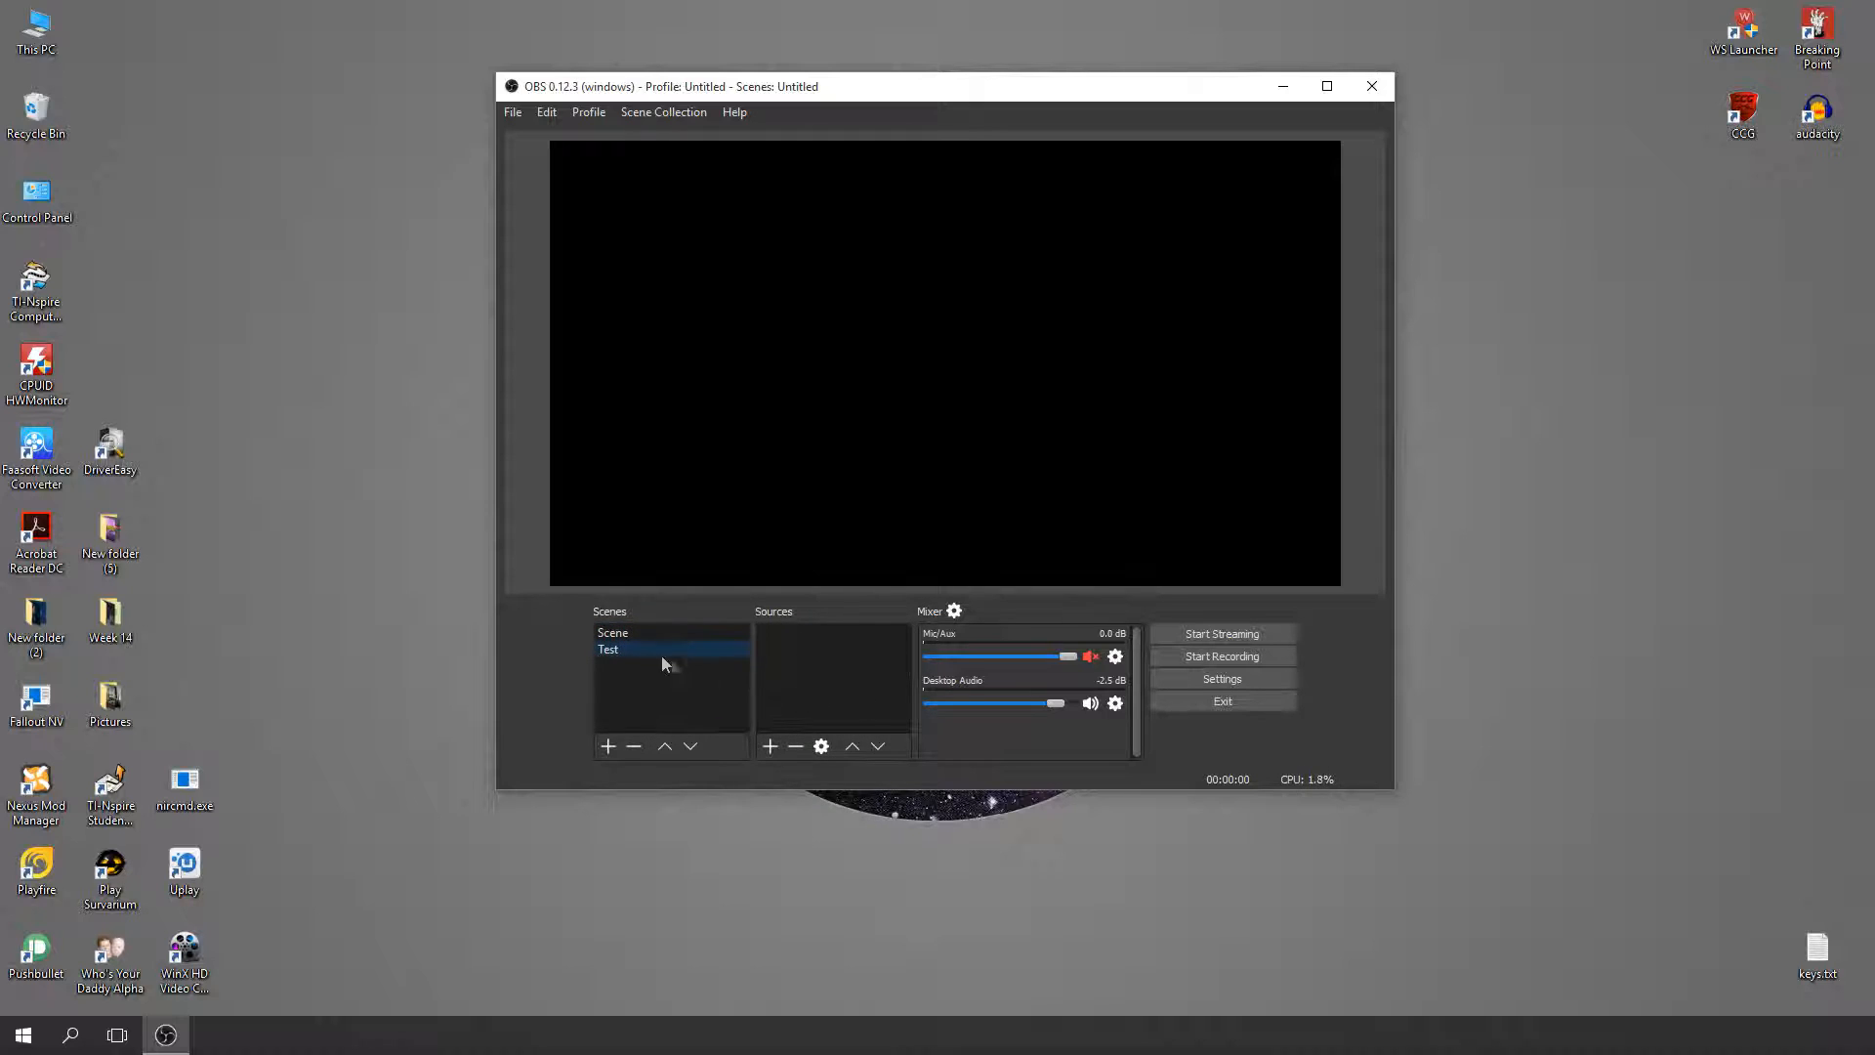
- Start removing the Test scene but decline, and move it up and back down in the scene order
{"action": "left_click", "coordinate": [646, 745]}
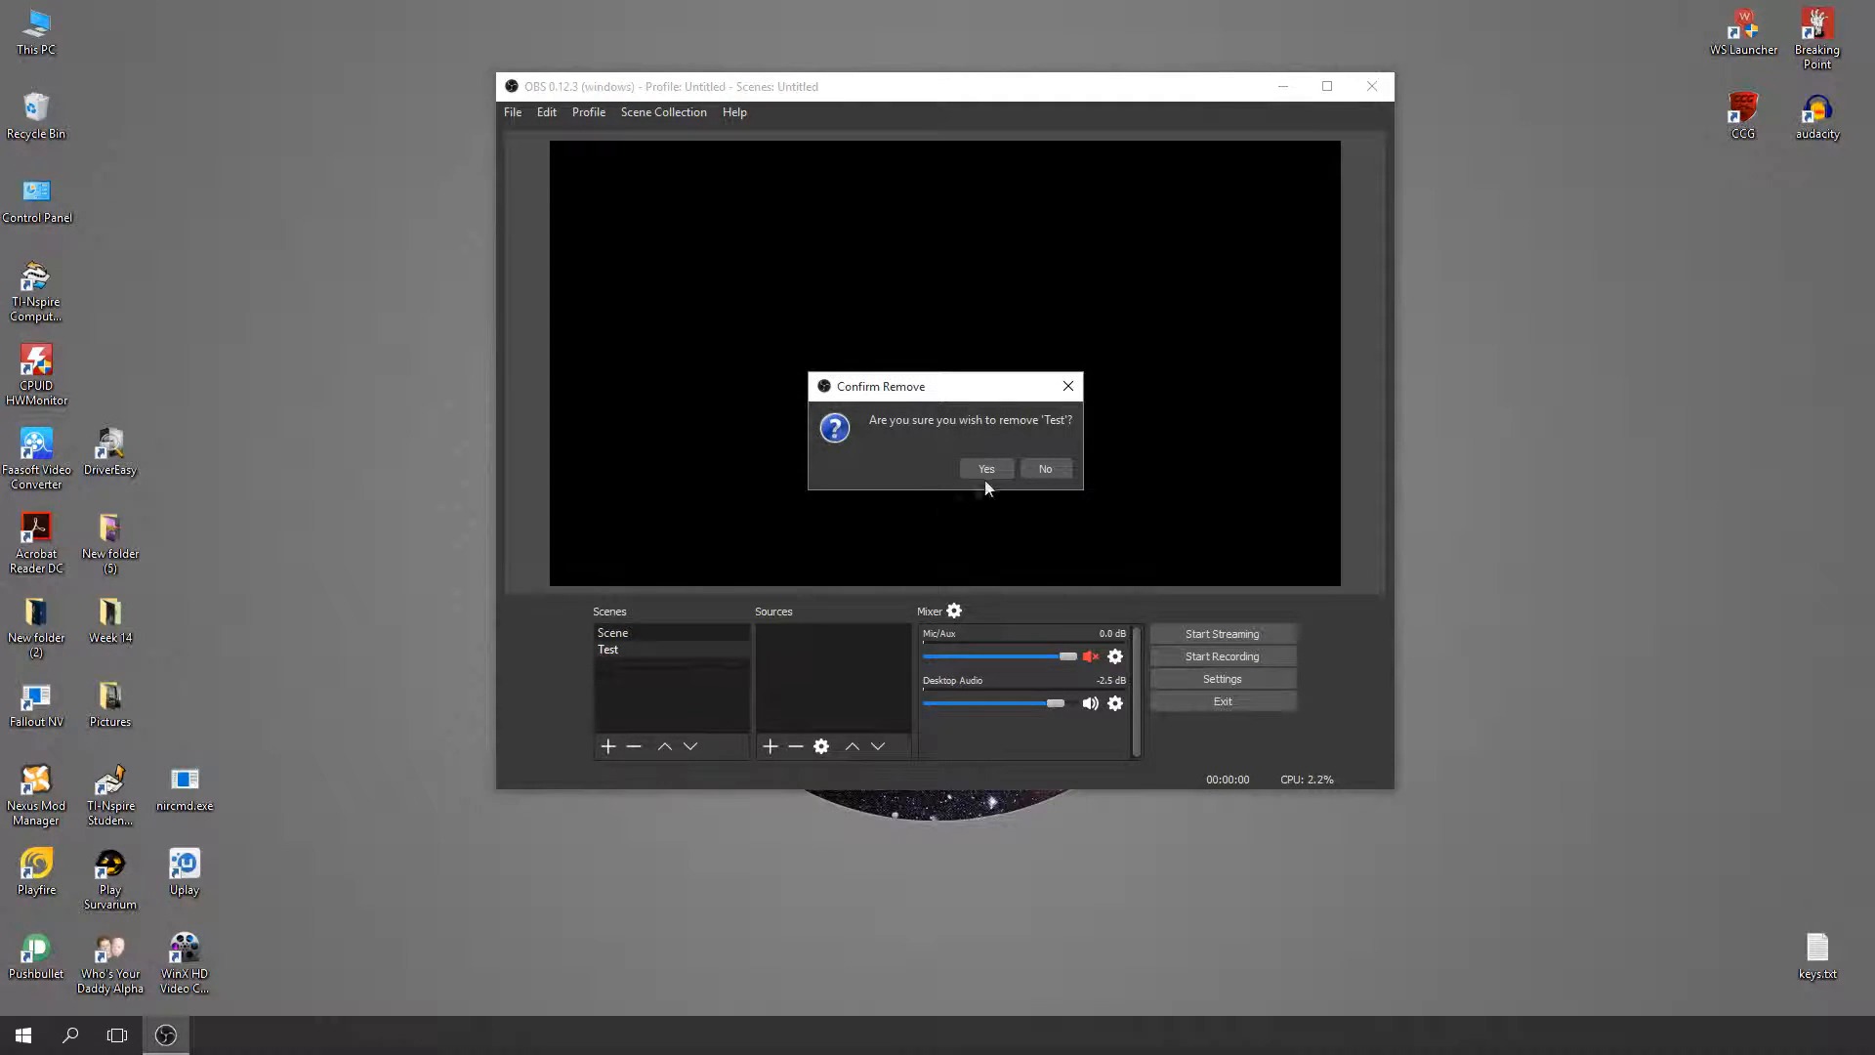
{"action": "left_click", "coordinate": [1059, 468]}
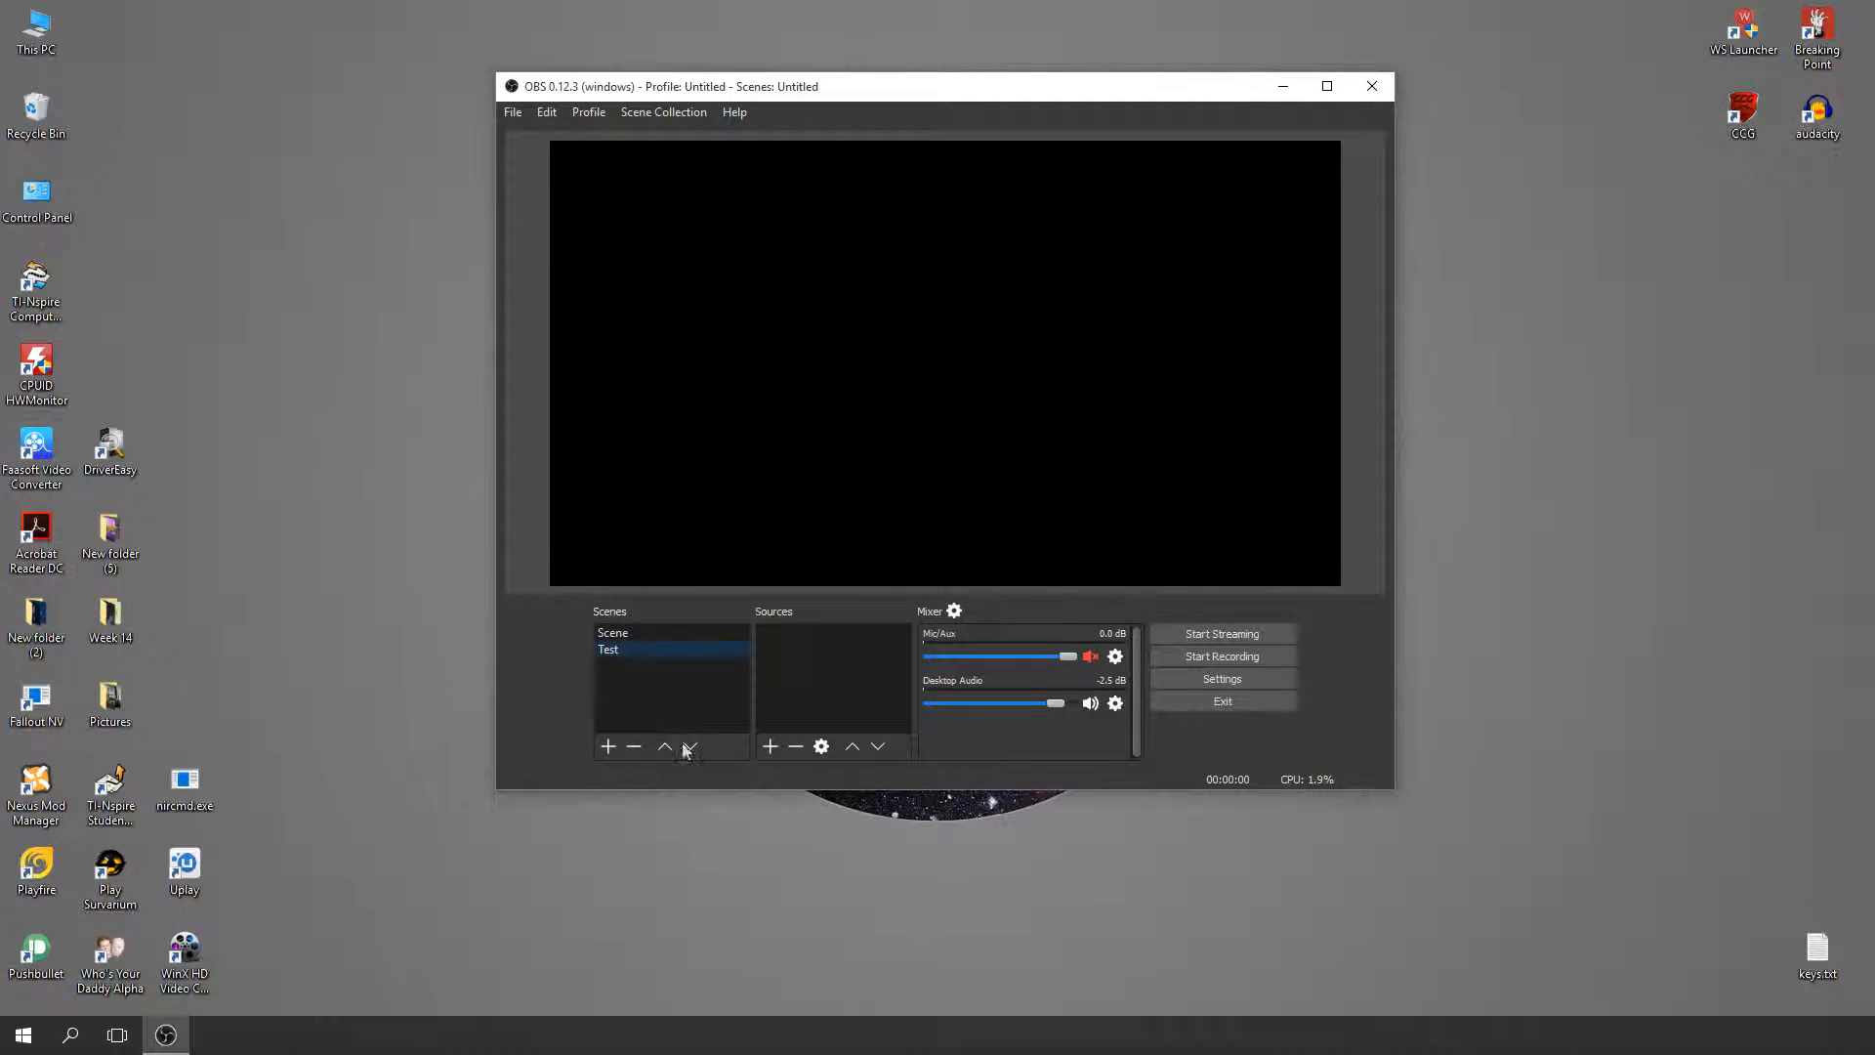
{"action": "left_click", "coordinate": [665, 746]}
{"action": "left_click", "coordinate": [688, 746]}
- Add a Display Capture source named dsadsads to the Test scene, capturing Display 0: 1920x1080 with the cursor included
{"action": "left_click", "coordinate": [769, 746]}
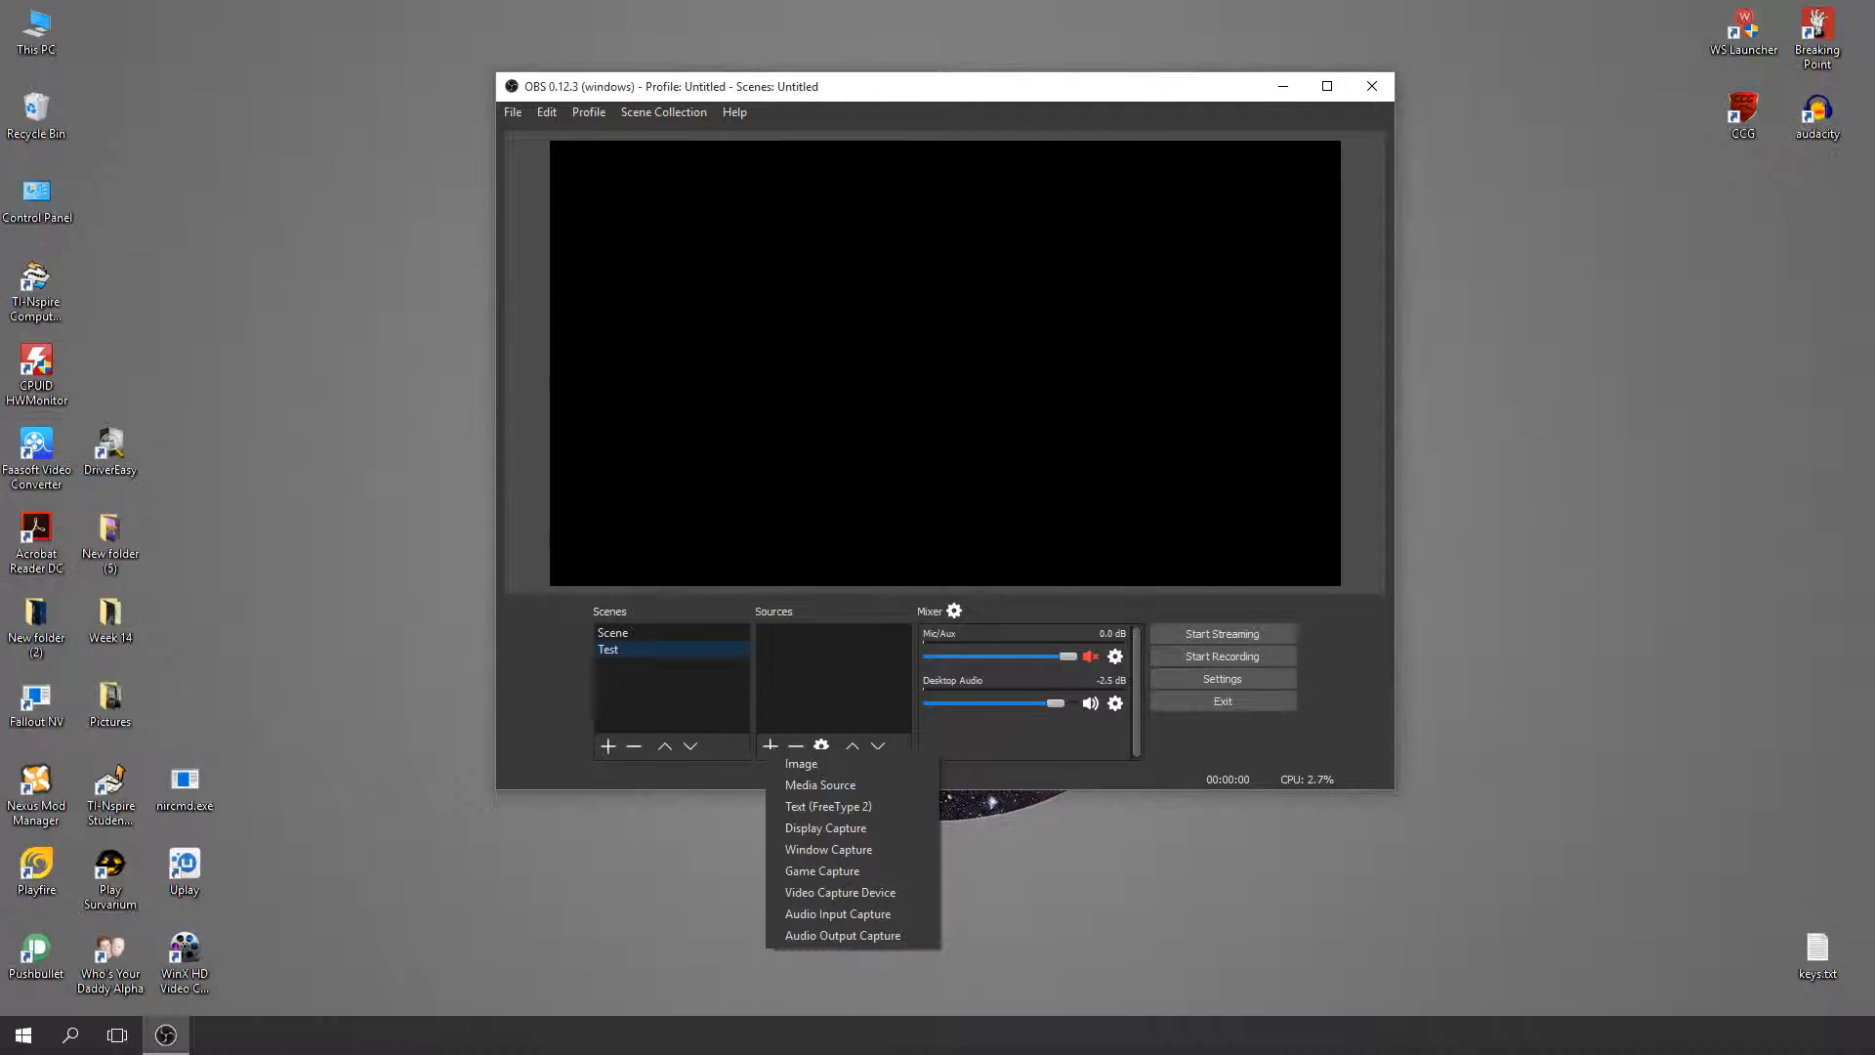
{"action": "left_click", "coordinate": [809, 829]}
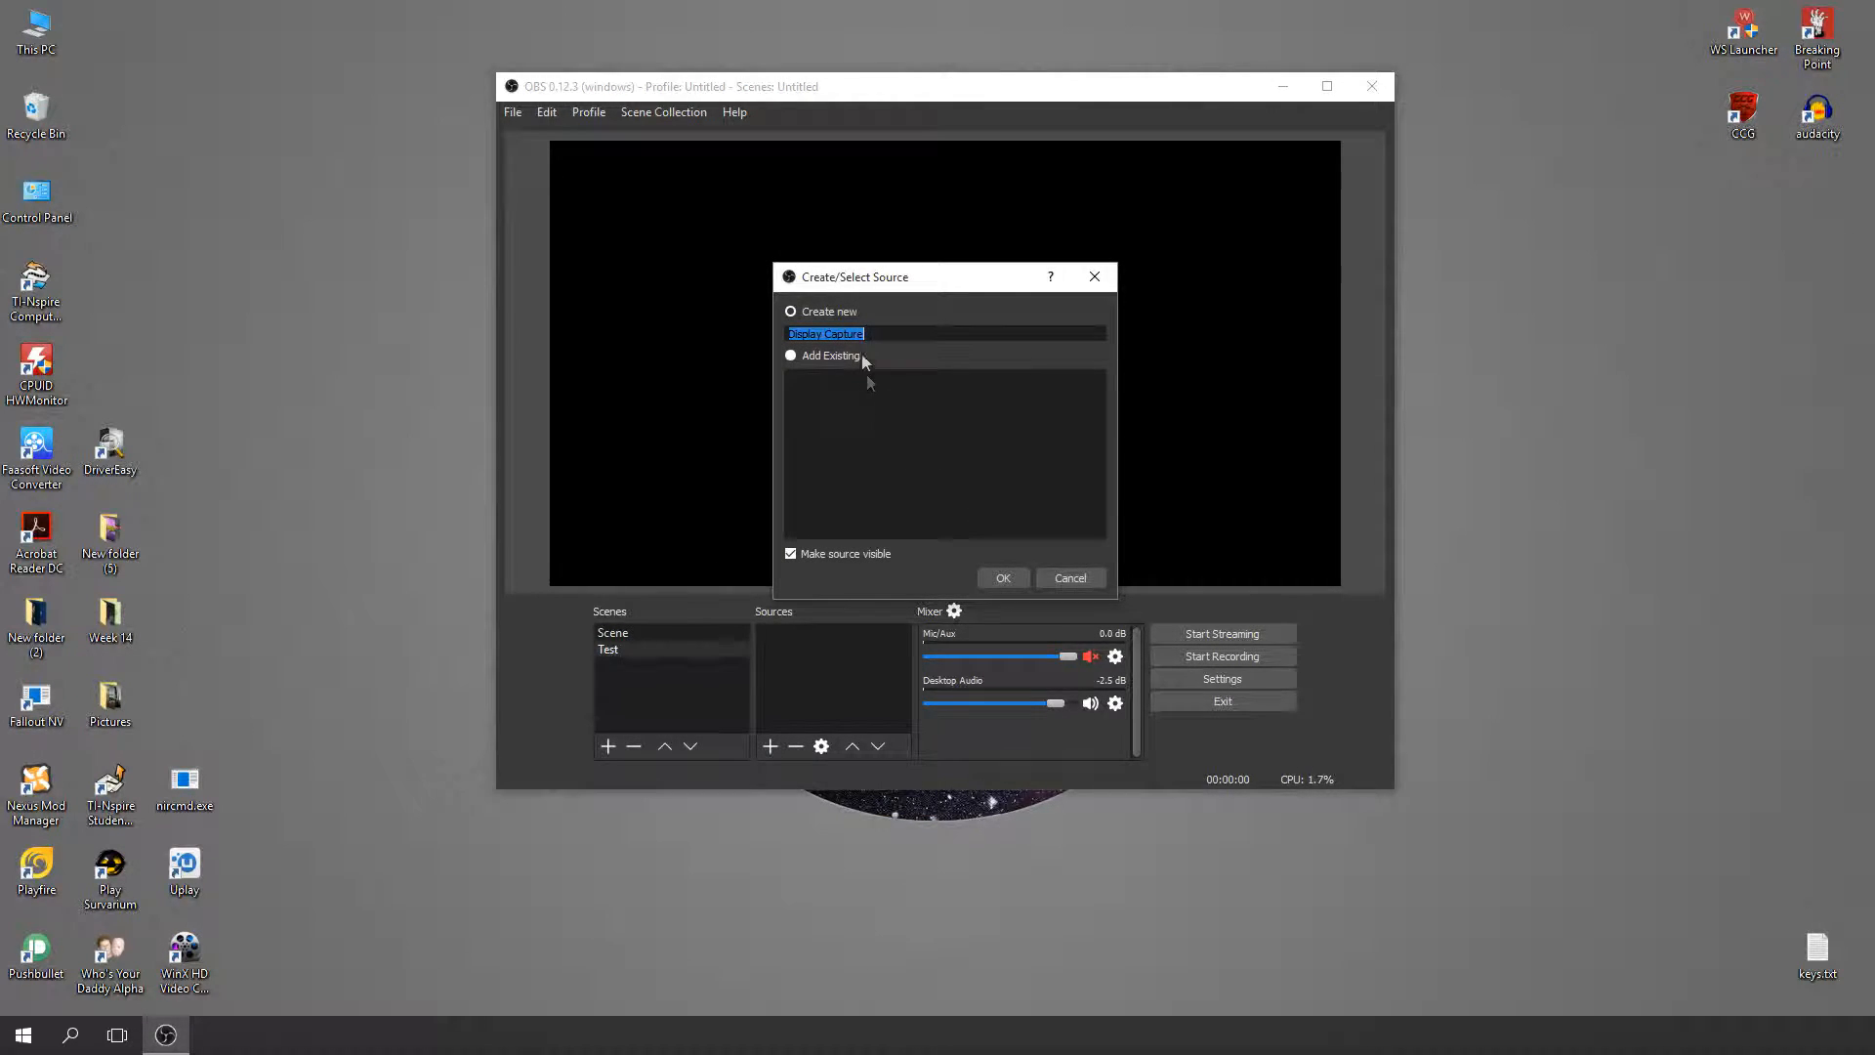
{"action": "type", "text": "dsadsads"}
{"action": "left_click", "coordinate": [1000, 574]}
{"action": "left_click", "coordinate": [714, 569]}
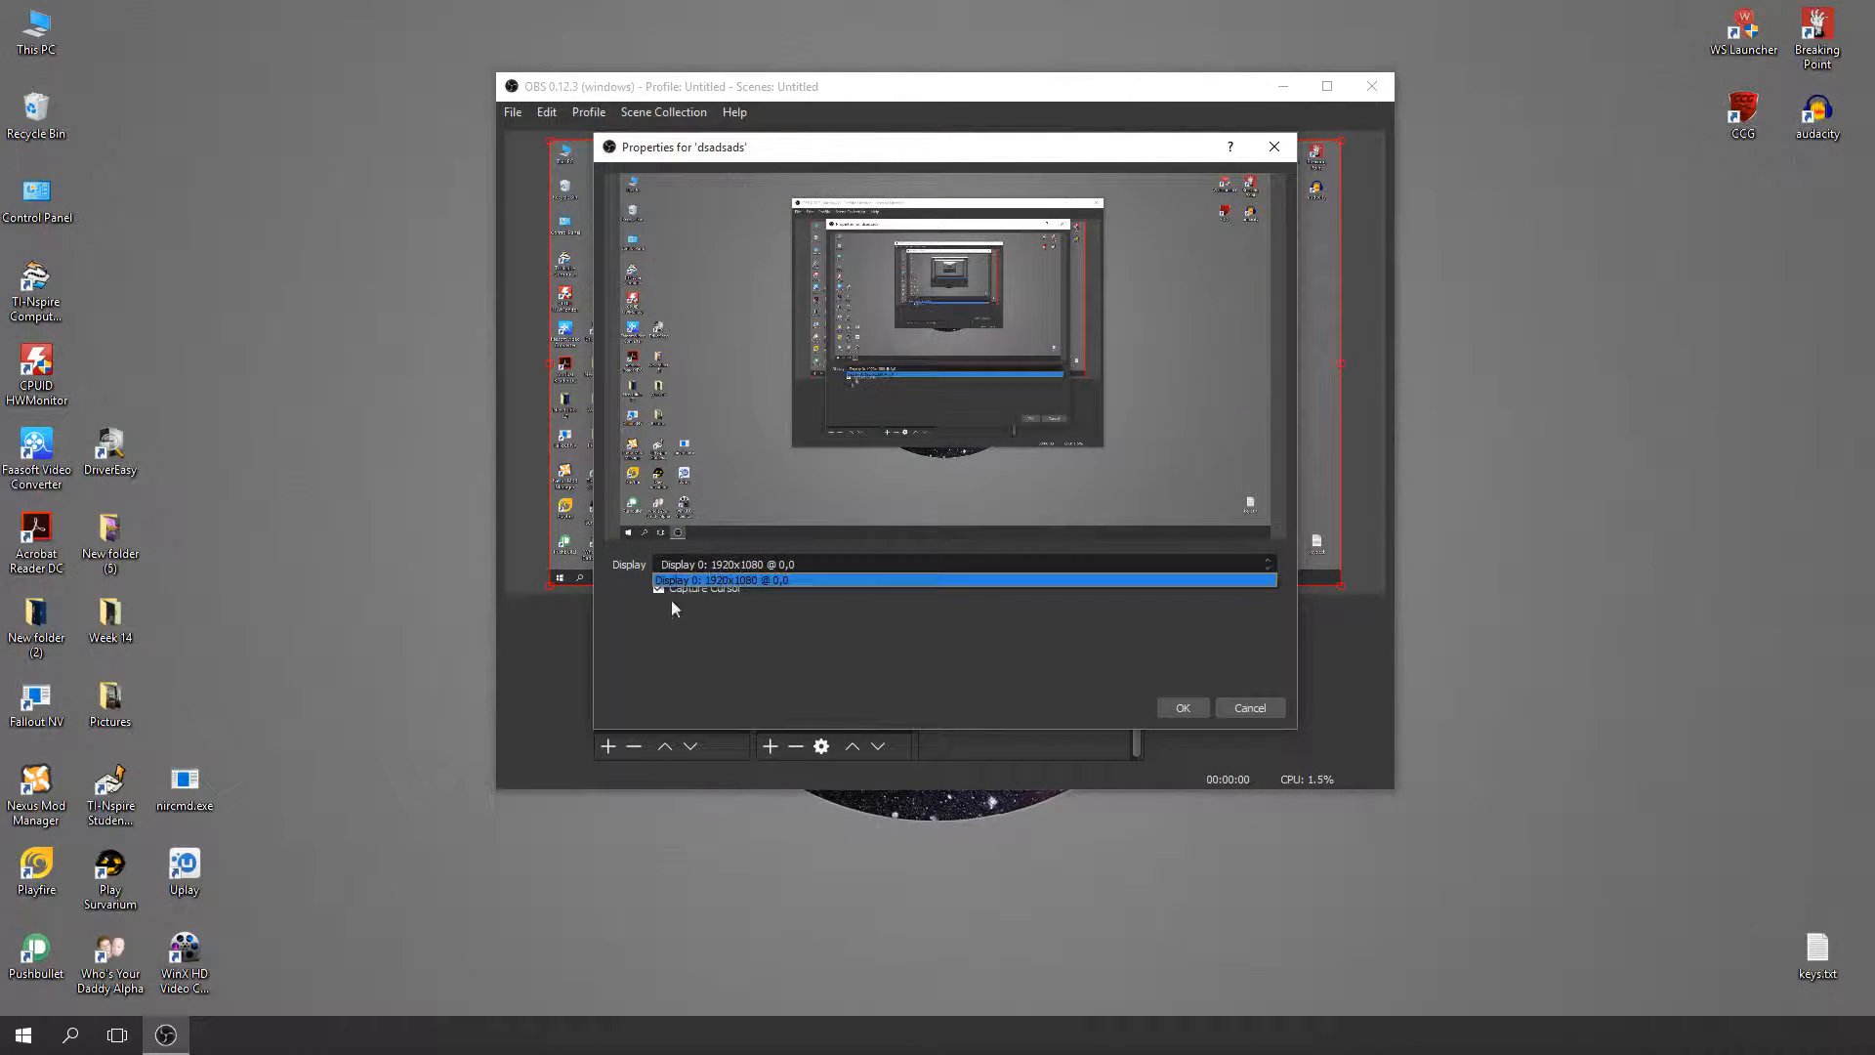
{"action": "left_click", "coordinate": [779, 580]}
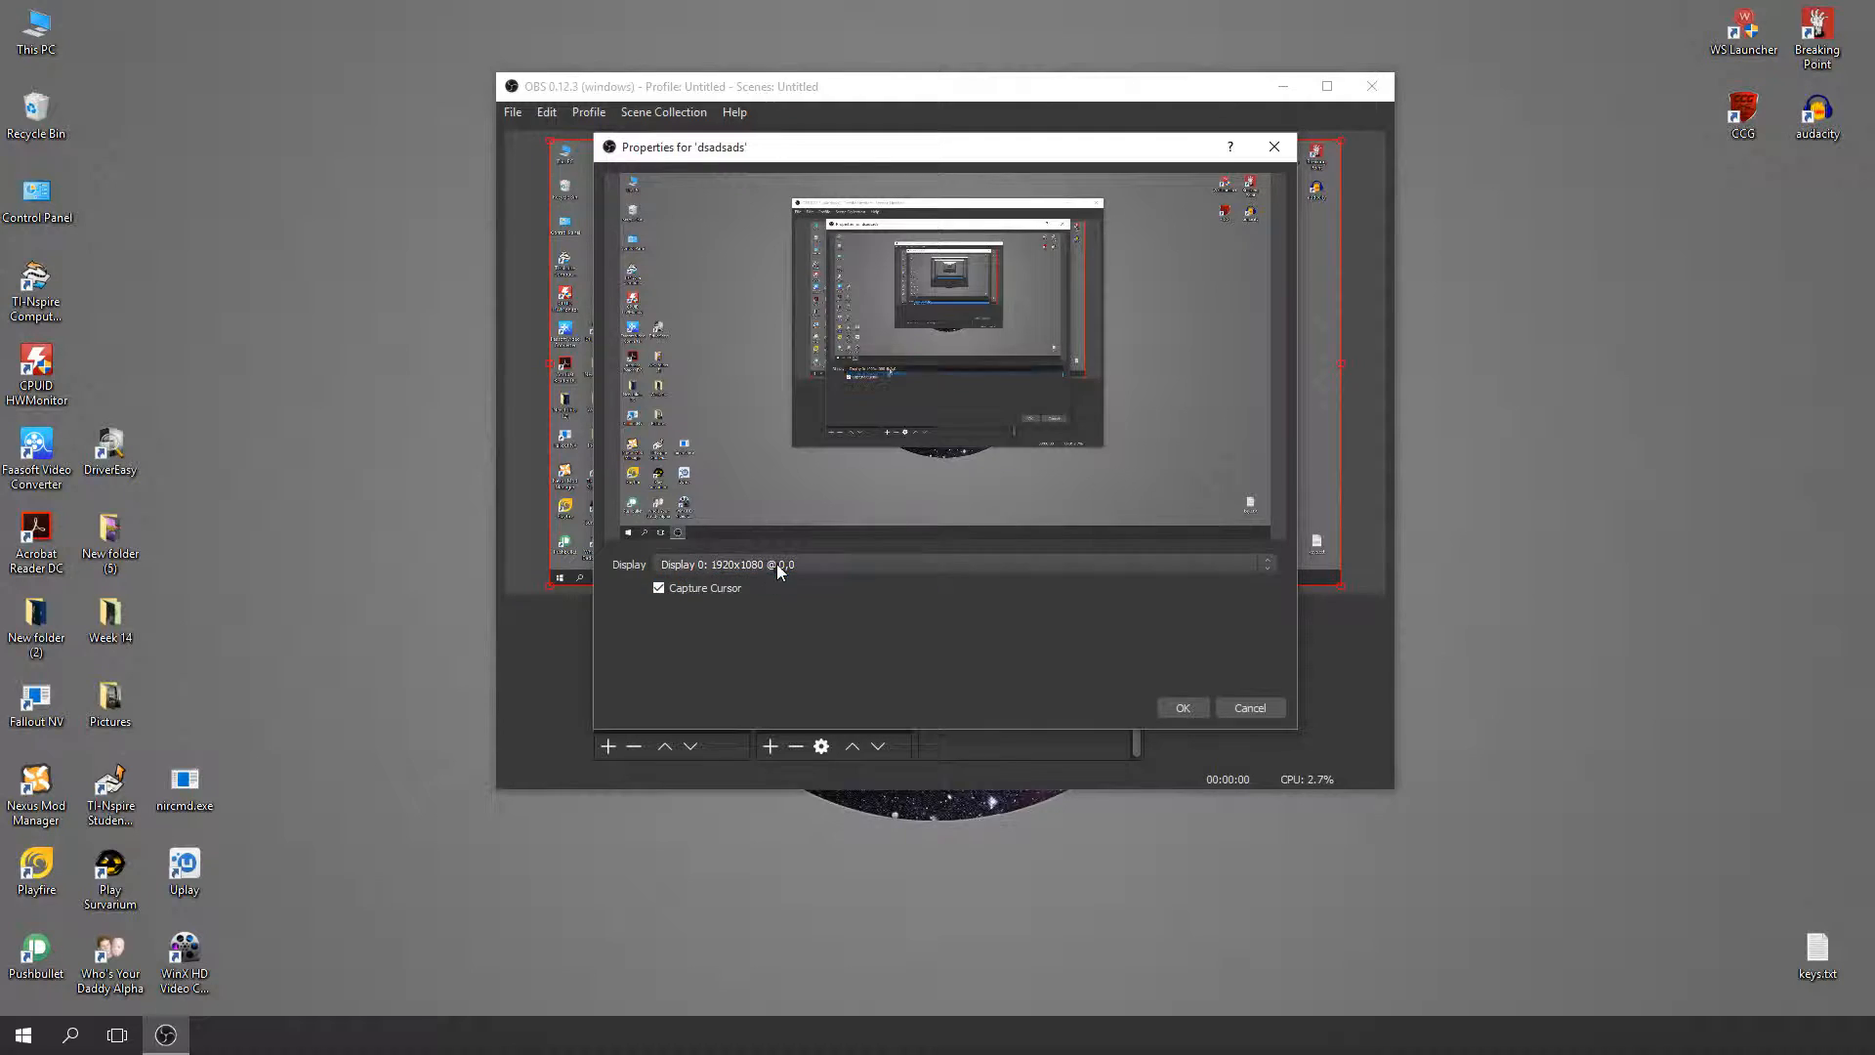
{"action": "left_click", "coordinate": [712, 571]}
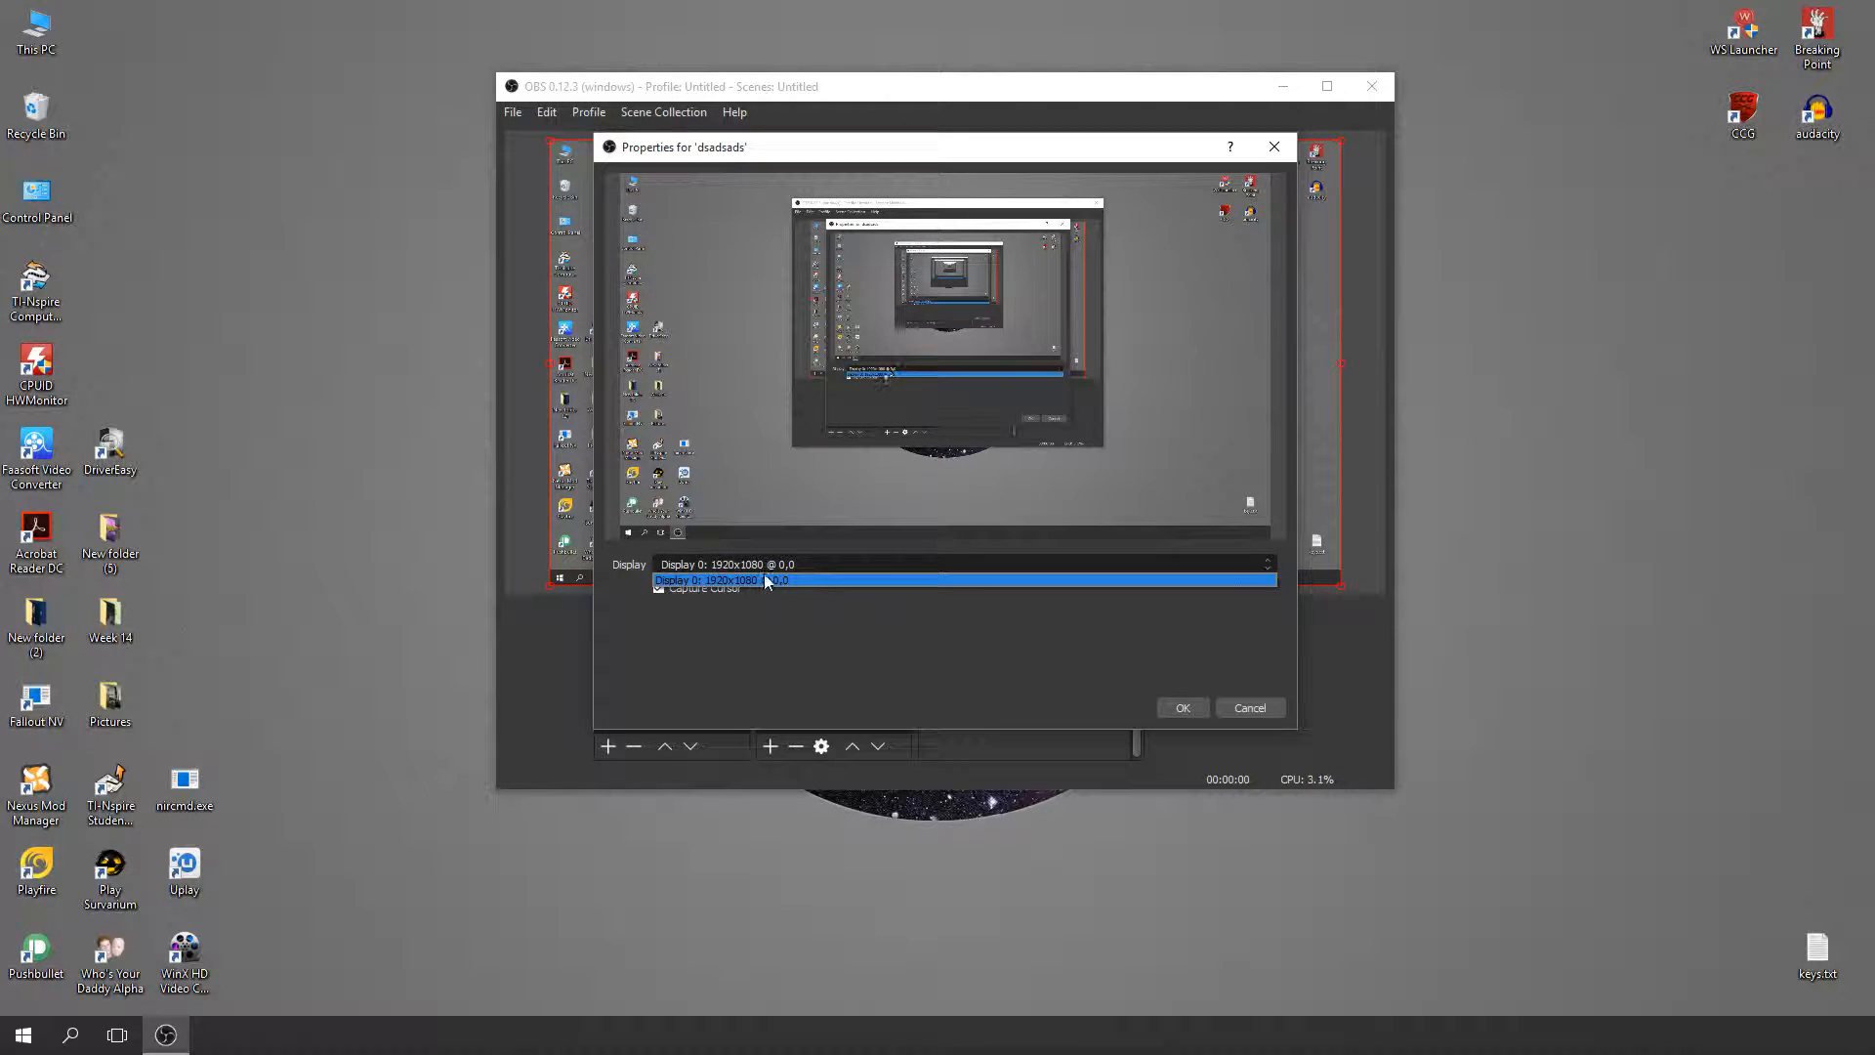
{"action": "left_click", "coordinate": [776, 576]}
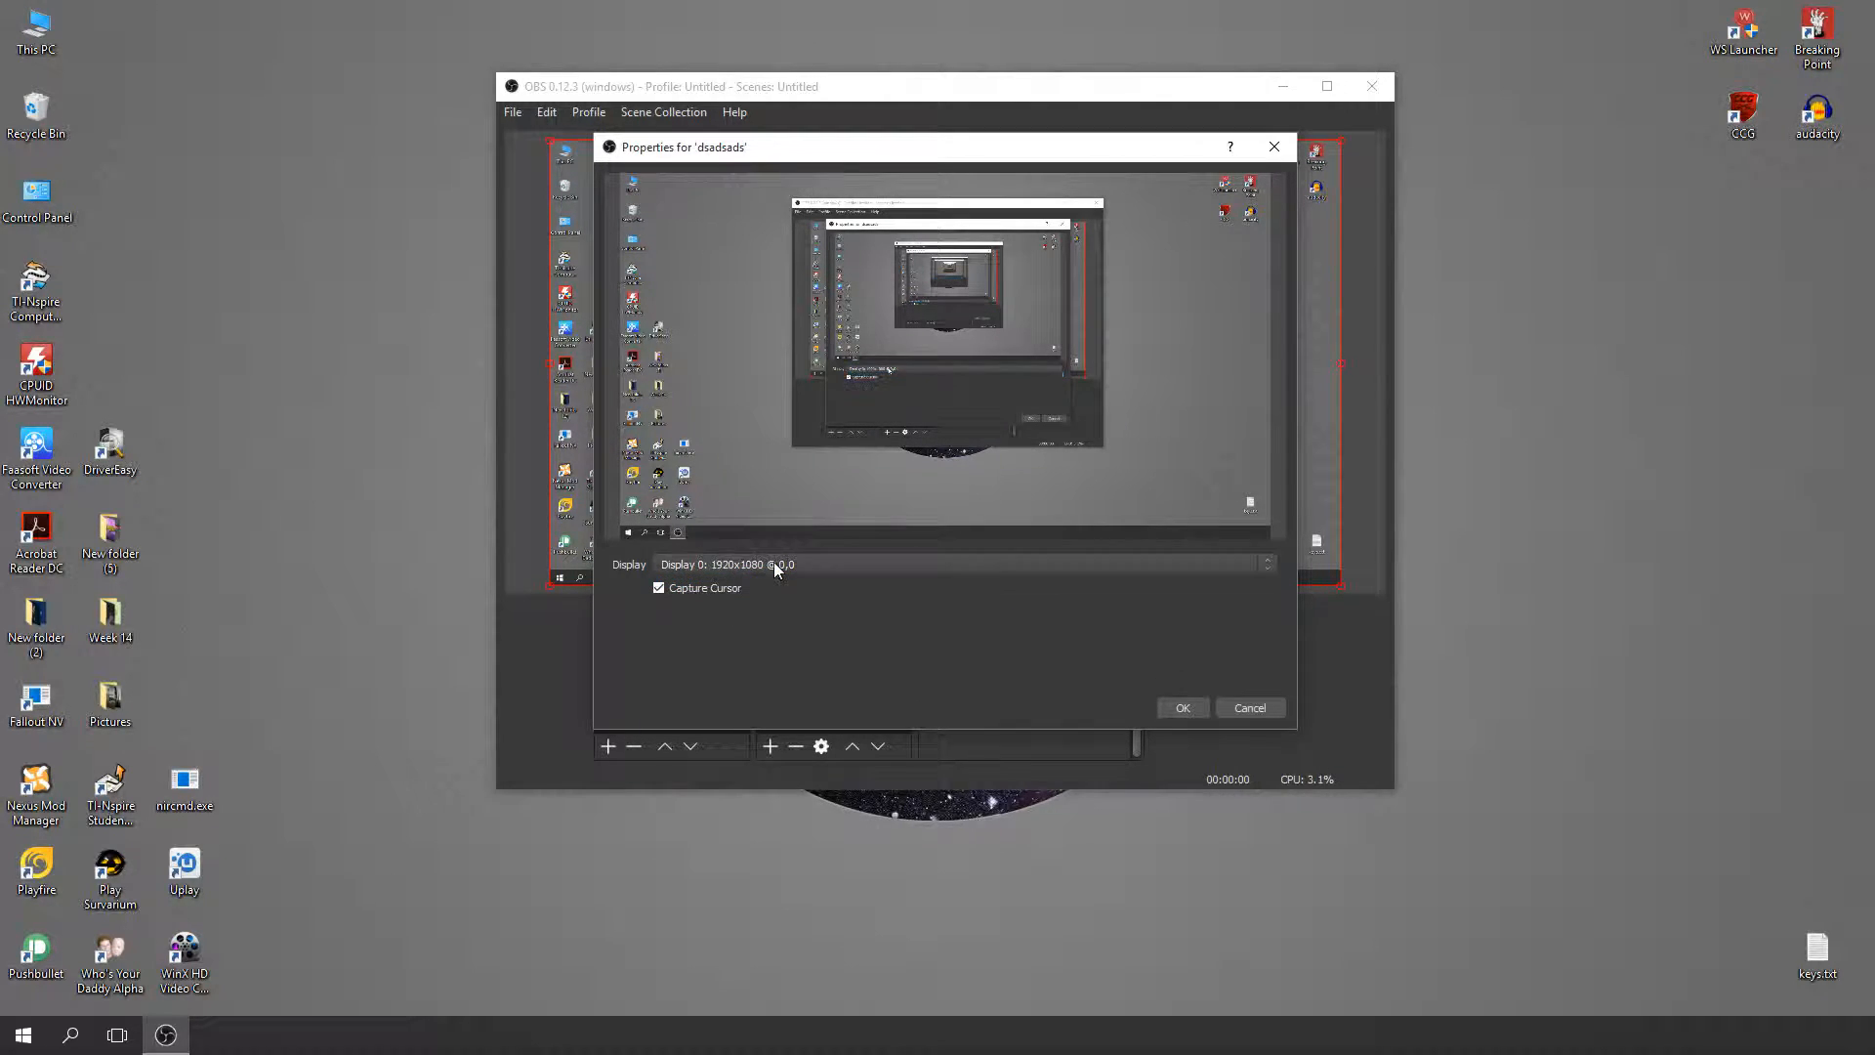
{"action": "left_click", "coordinate": [1184, 709]}
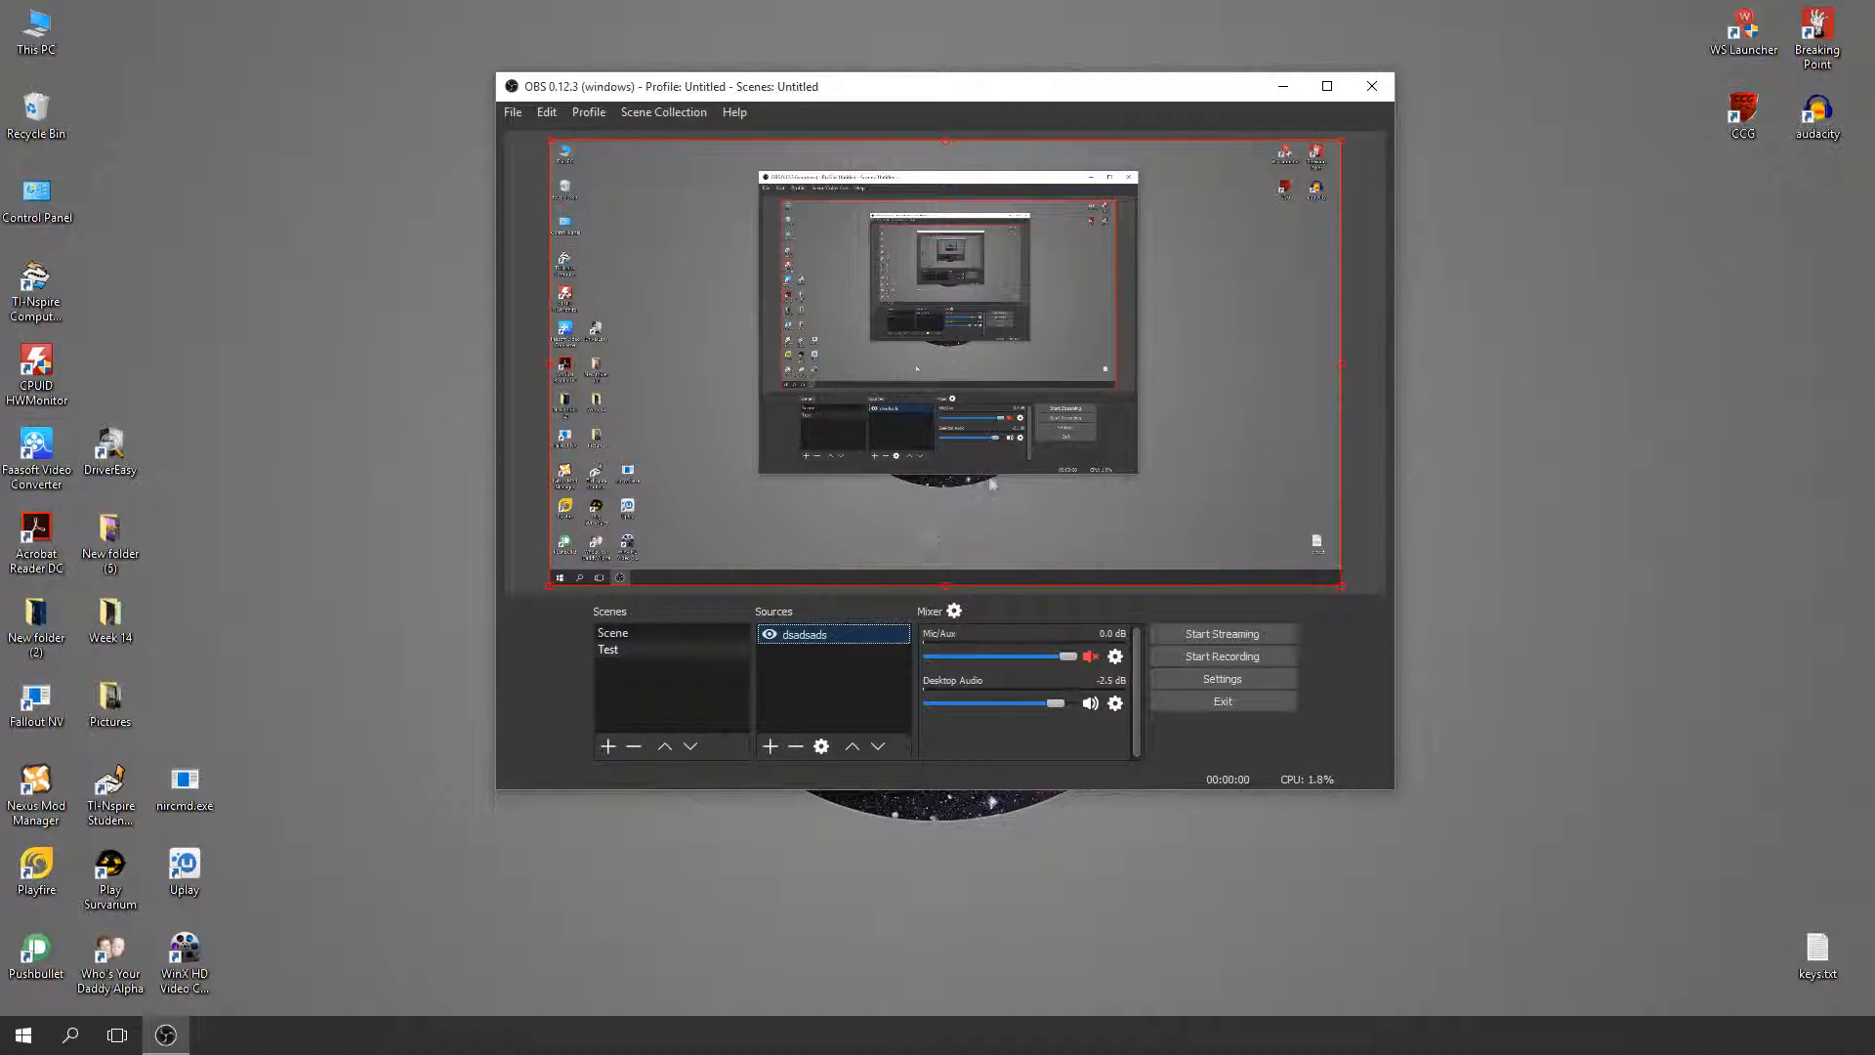
{"action": "left_click_drag", "start_coordinate": [547, 584], "coordinate": [555, 547]}
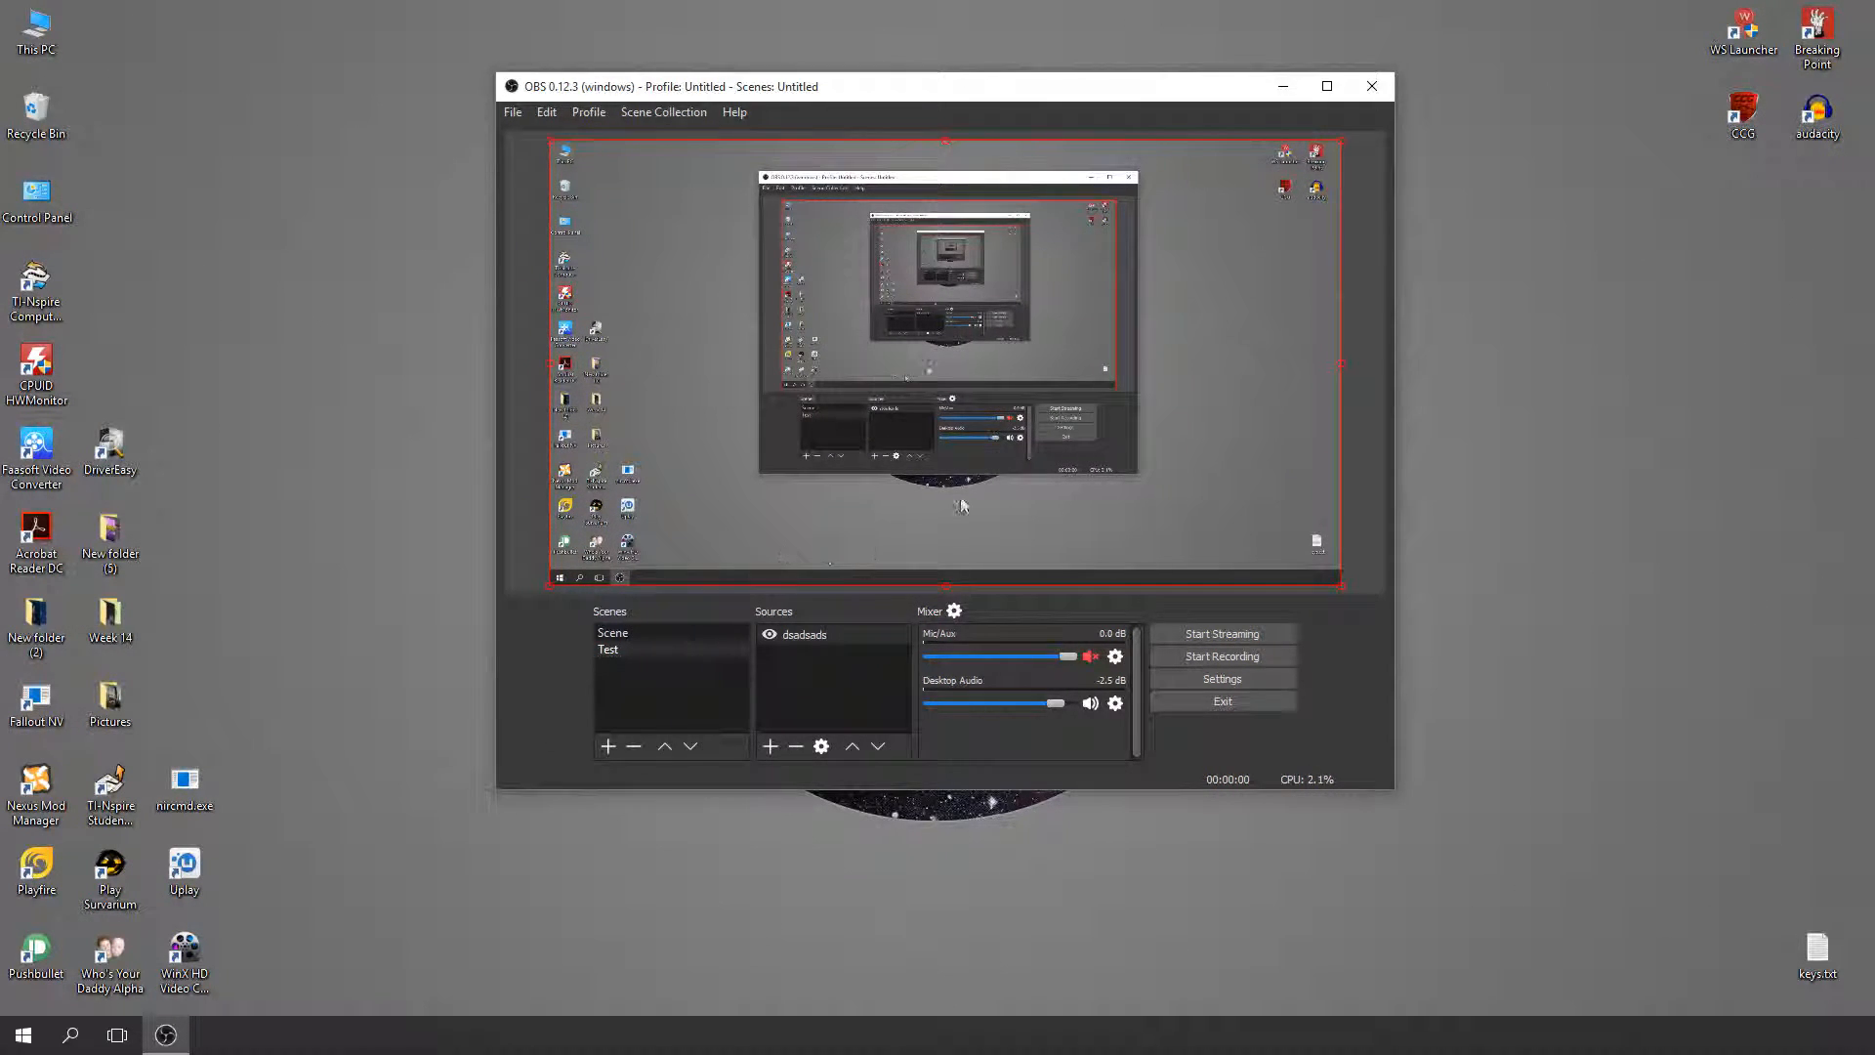
- Add a Window Capture source for the Open Broadcaster Software Chrome window, keeping the default name and Window Class match priority
{"action": "left_click", "coordinate": [770, 746]}
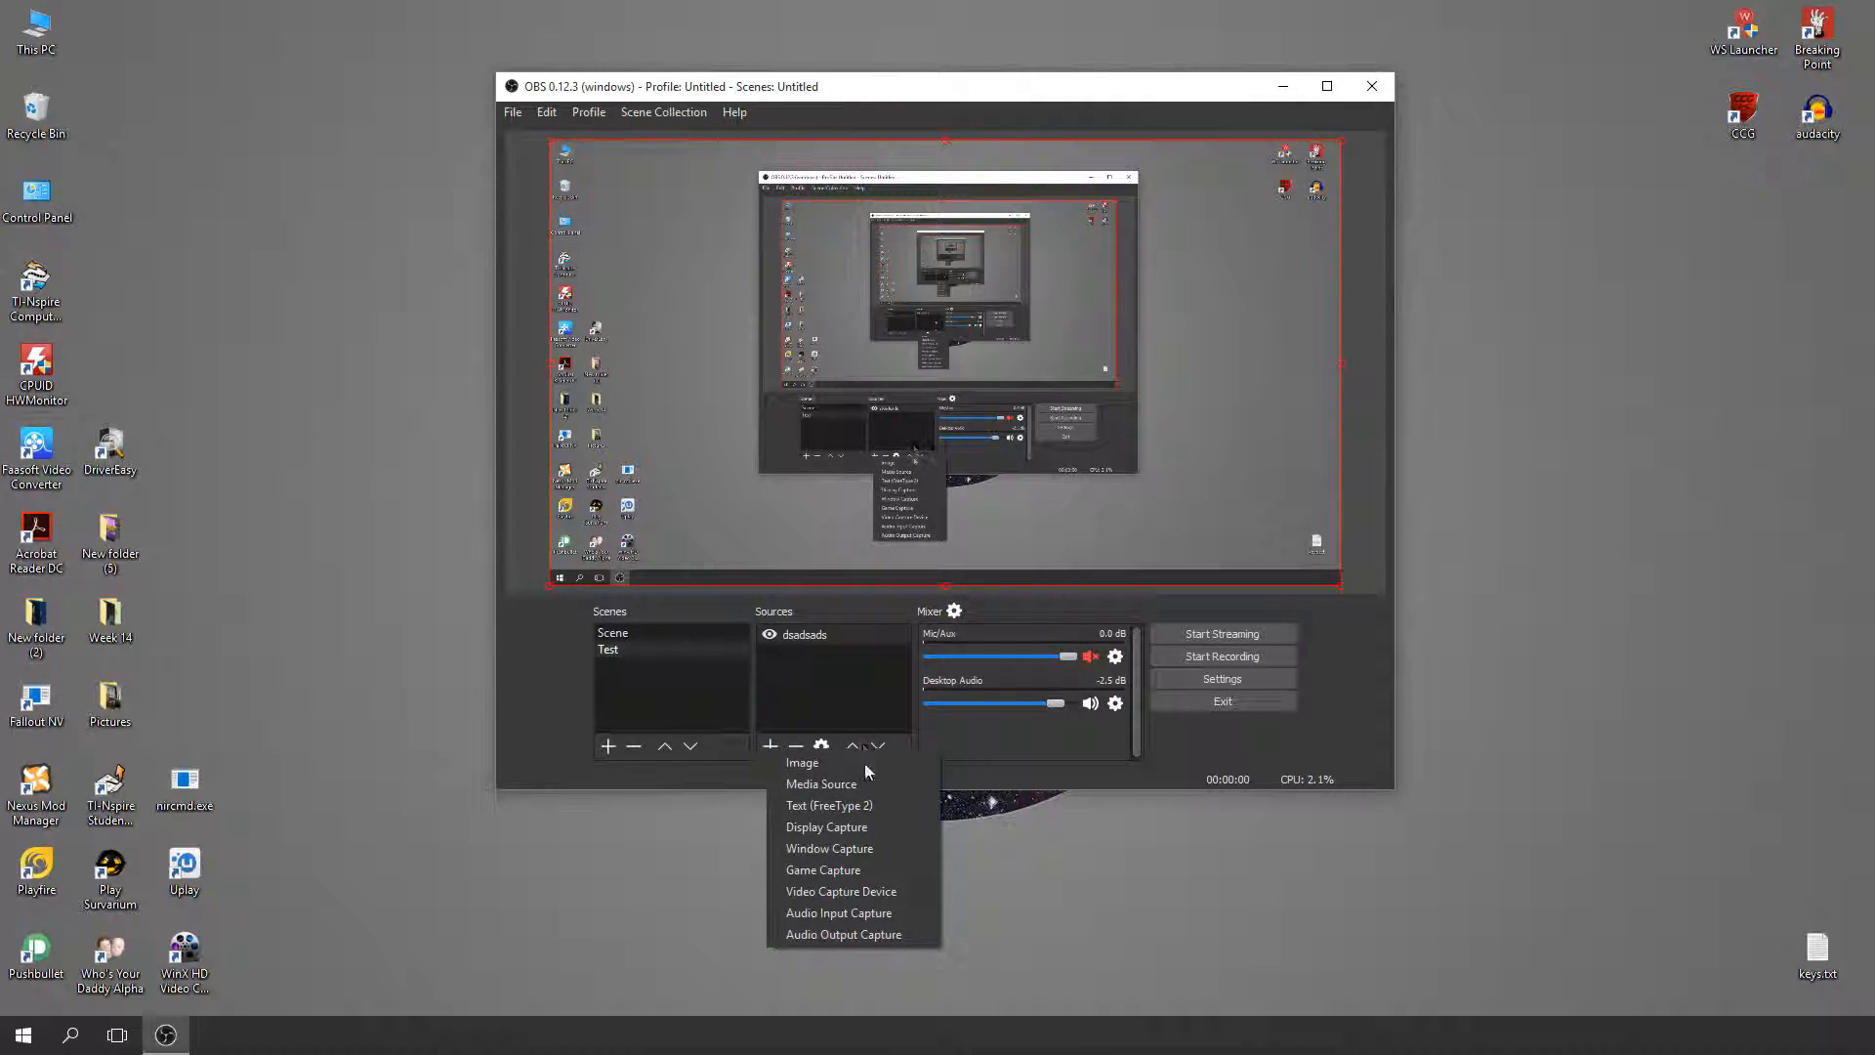
{"action": "left_click", "coordinate": [830, 848]}
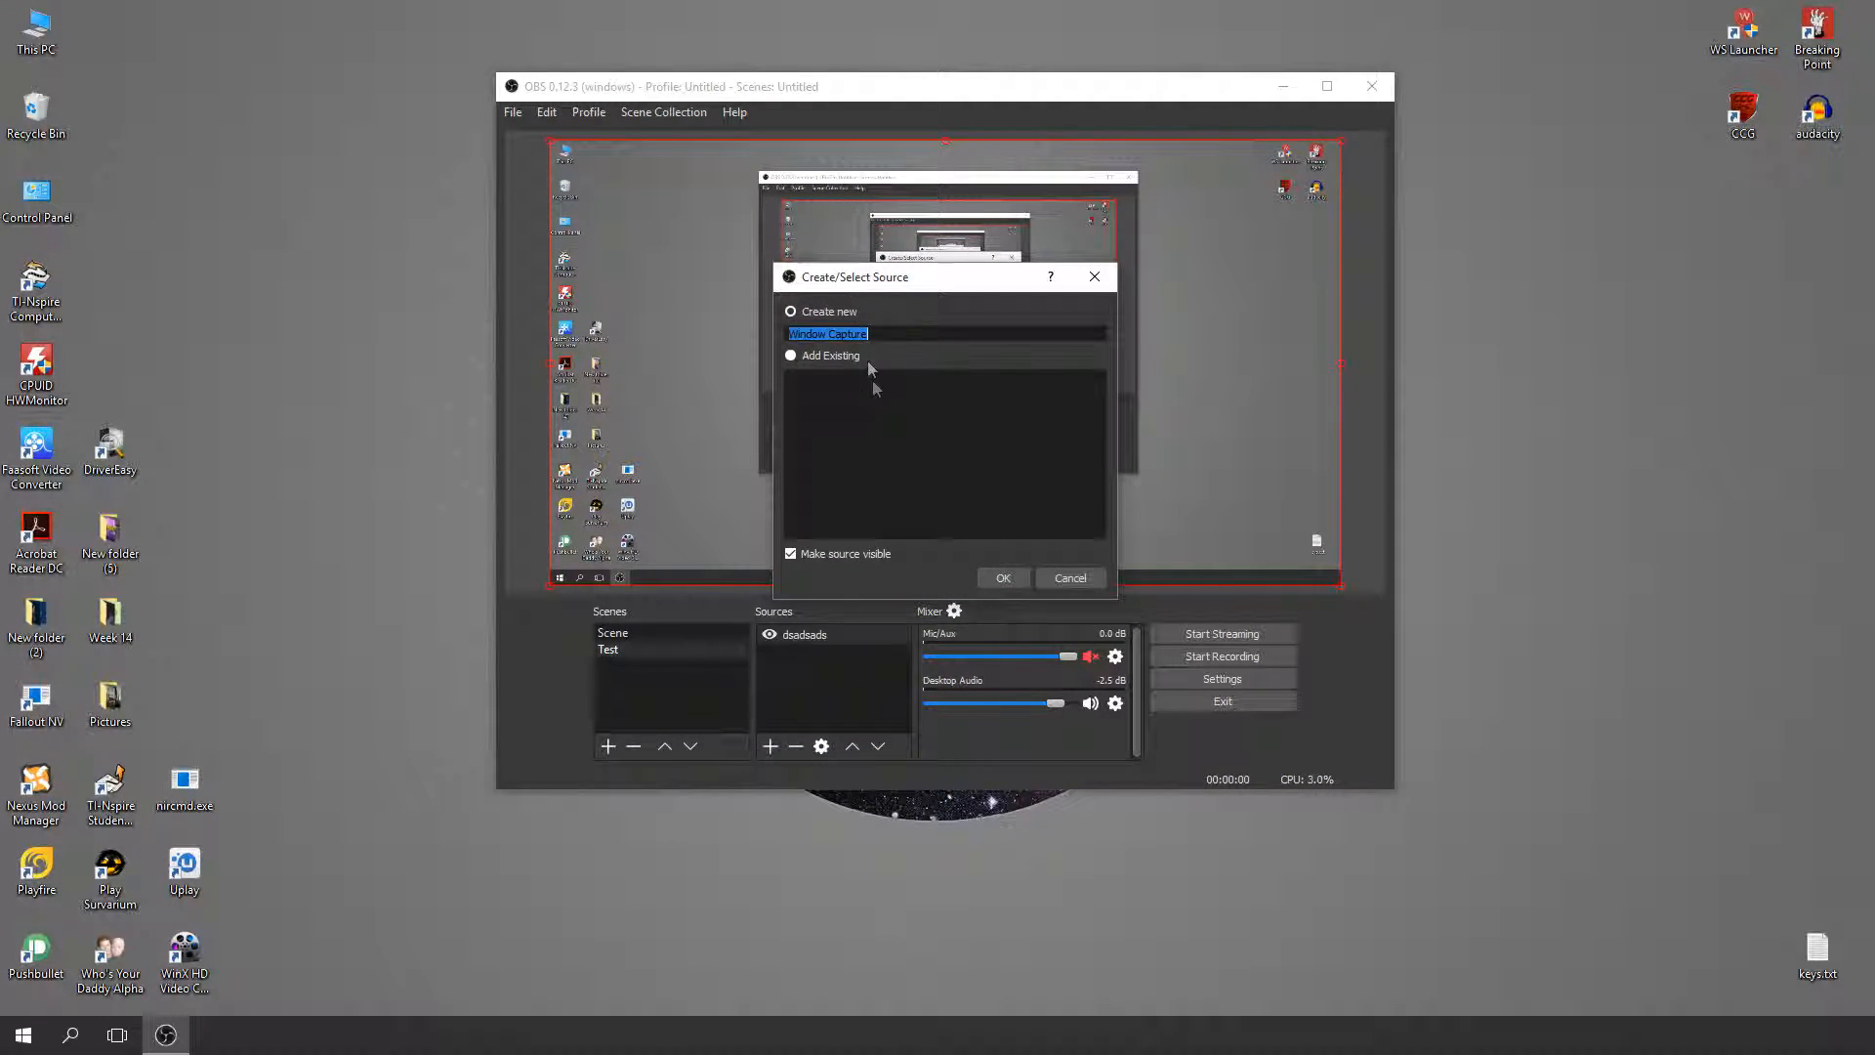
{"action": "double_click", "coordinate": [869, 333]}
{"action": "left_click", "coordinate": [992, 579]}
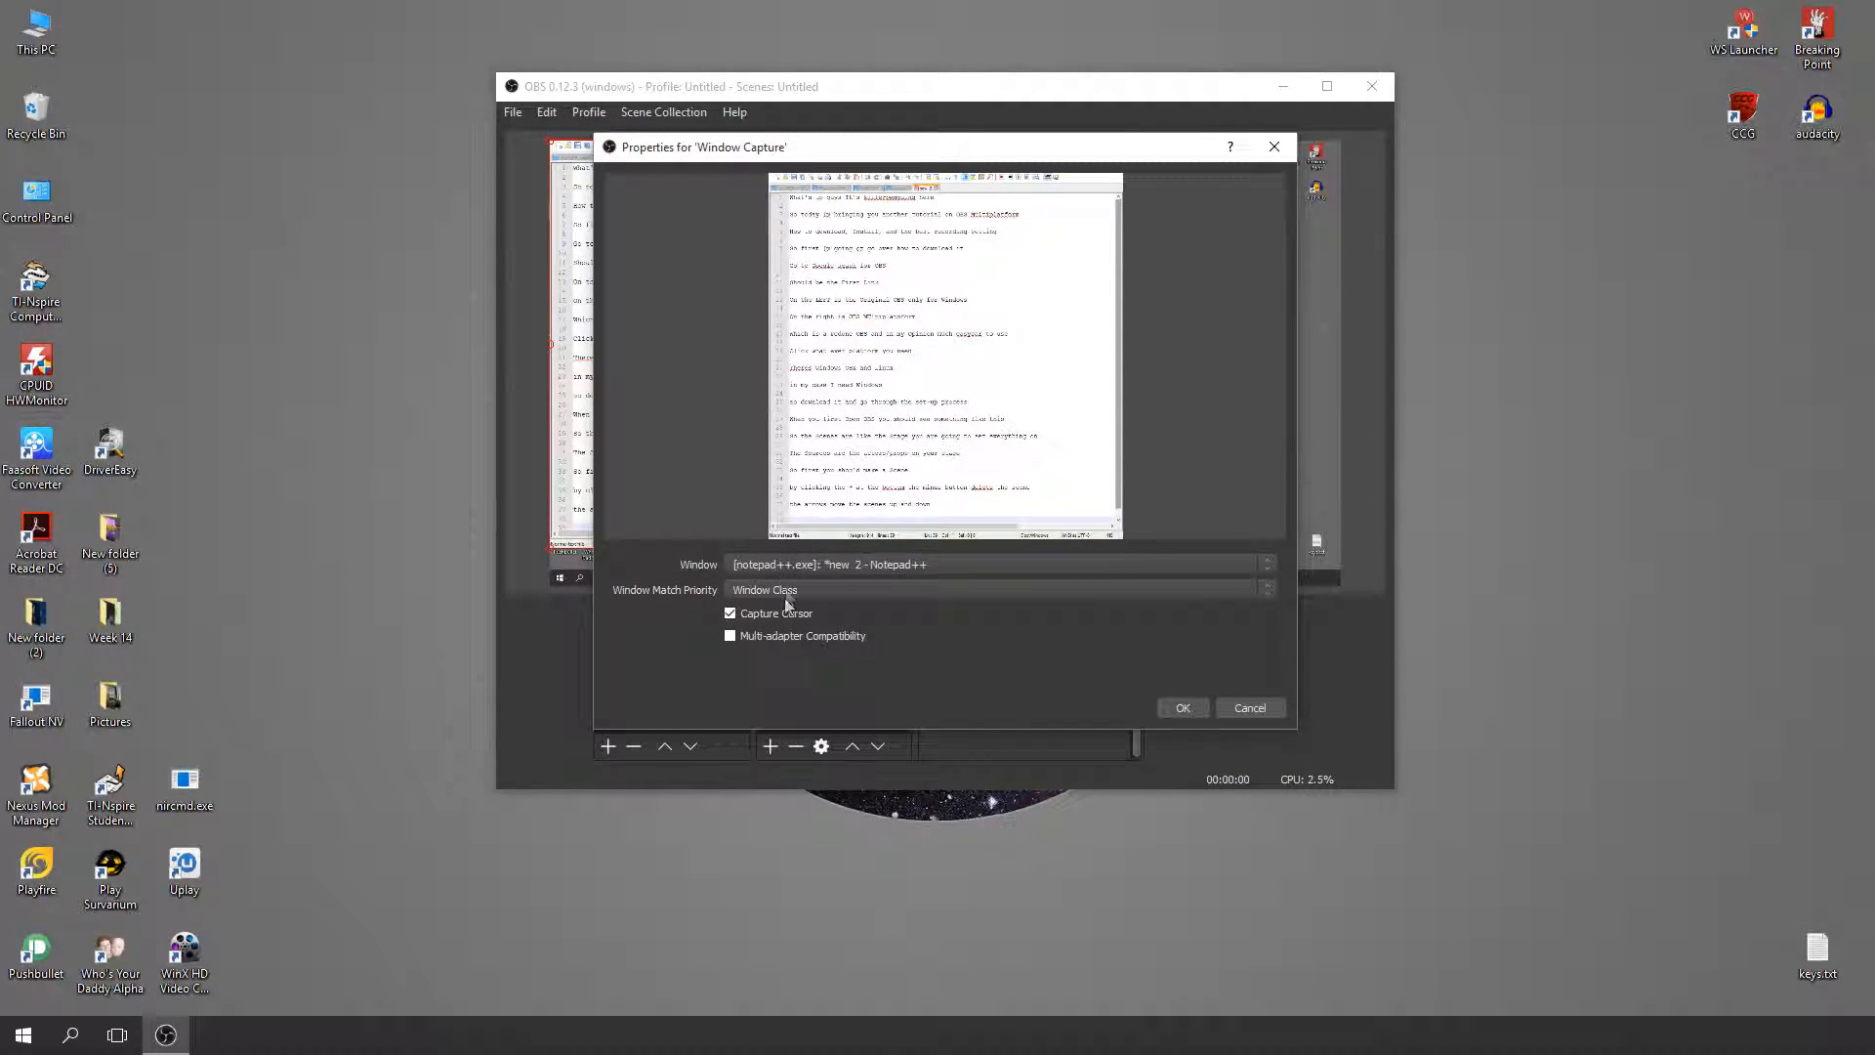
{"action": "left_click", "coordinate": [811, 571]}
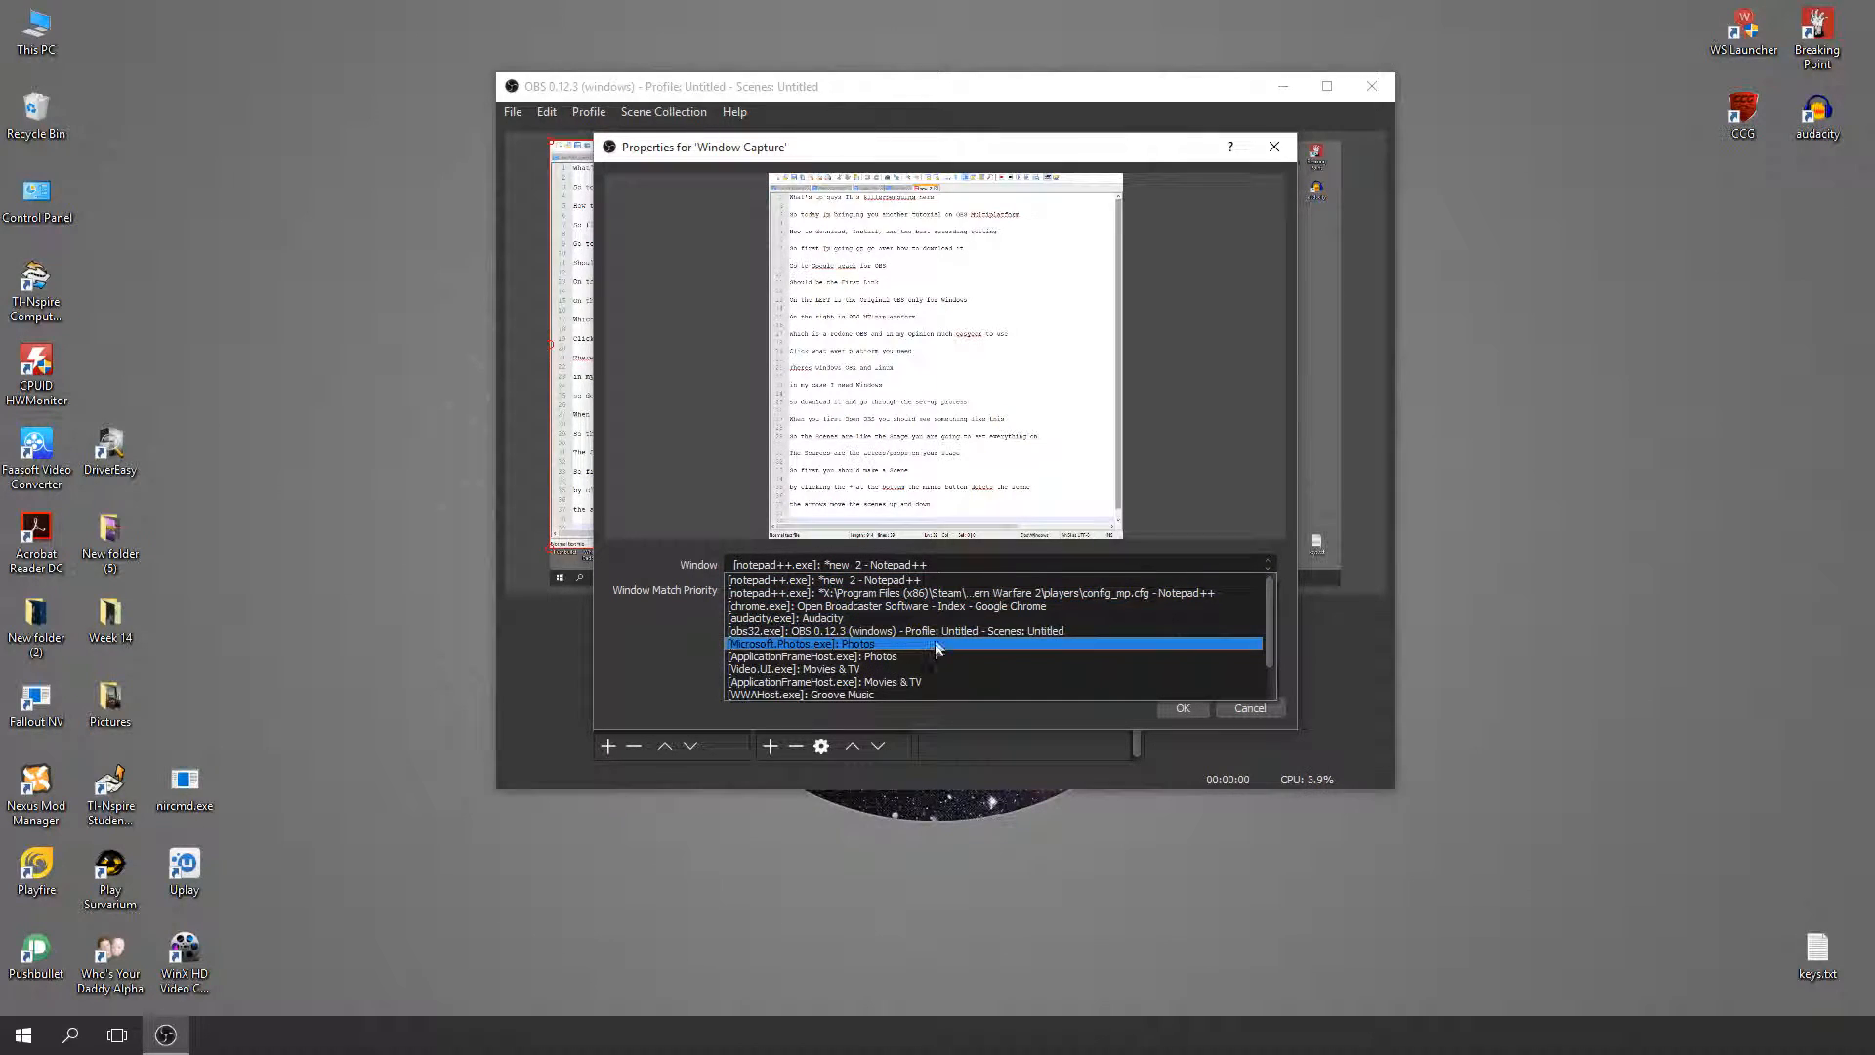
{"action": "left_click", "coordinate": [916, 607]}
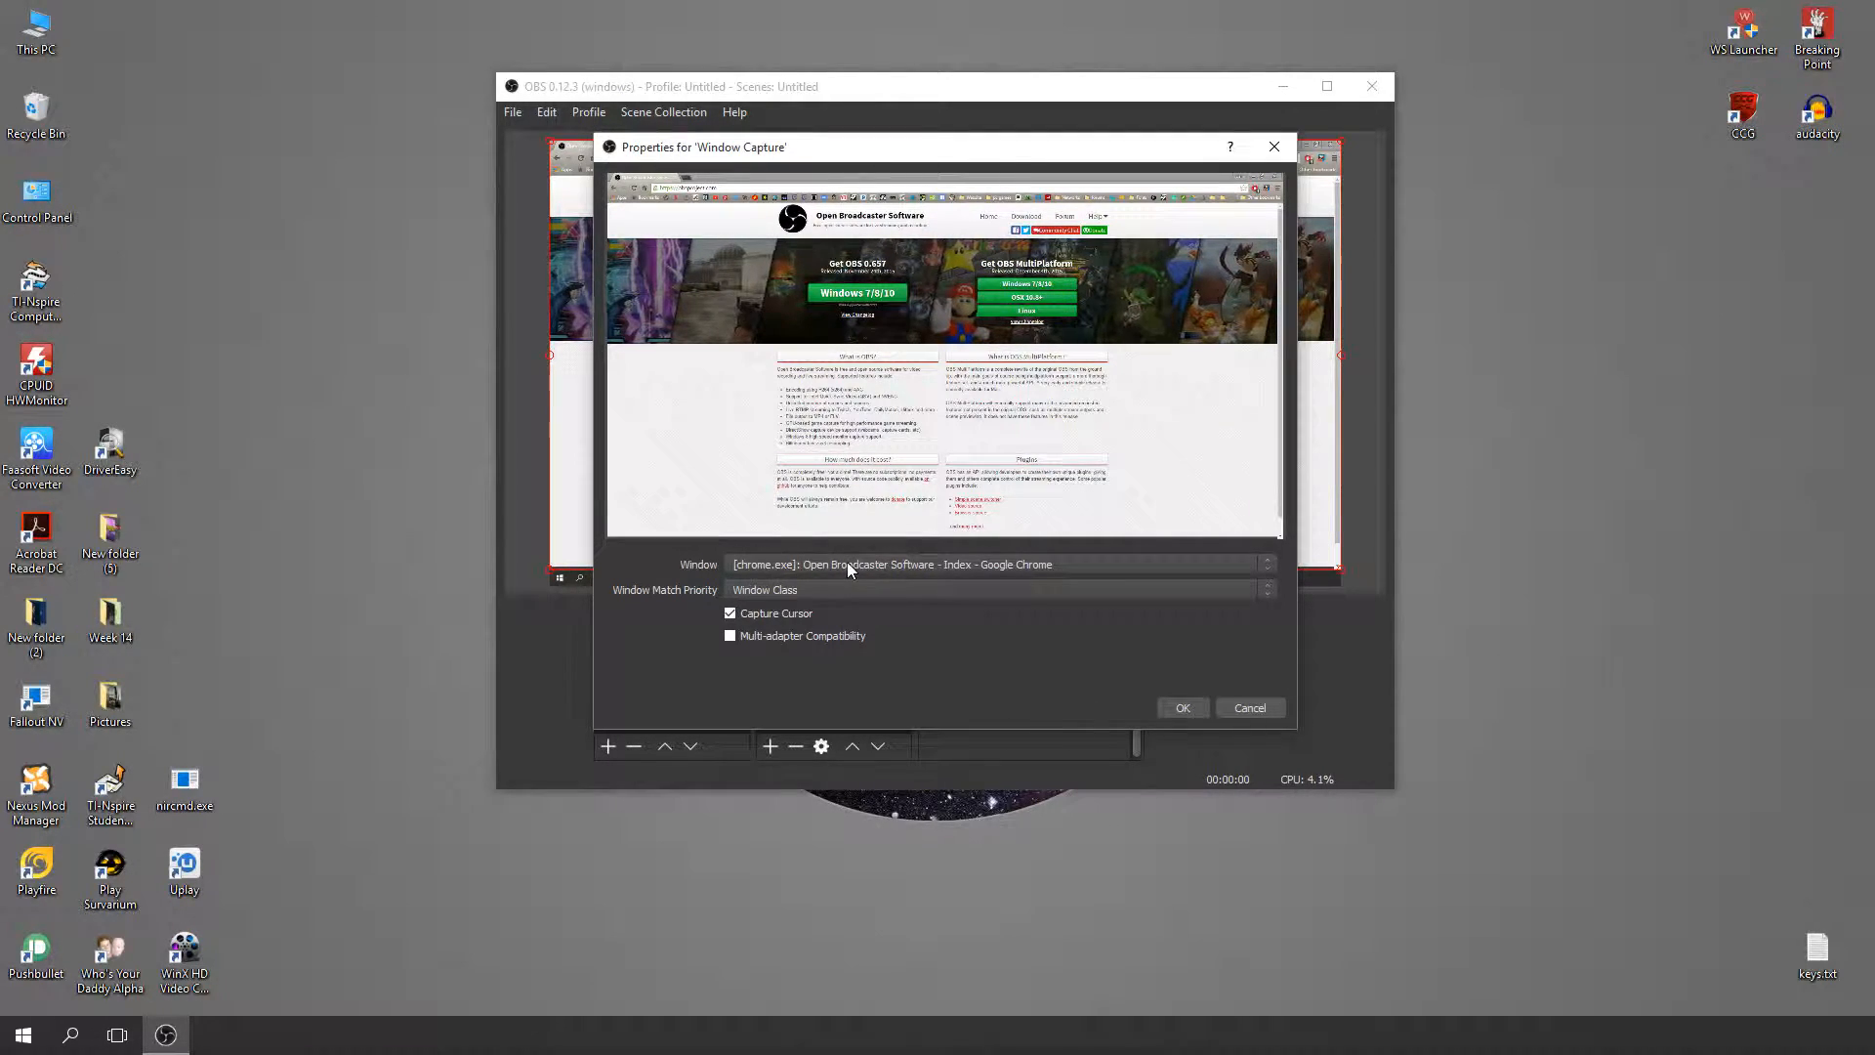
{"action": "left_click", "coordinate": [898, 561]}
{"action": "left_click", "coordinate": [898, 562]}
{"action": "left_click", "coordinate": [767, 591]}
{"action": "left_click", "coordinate": [770, 594]}
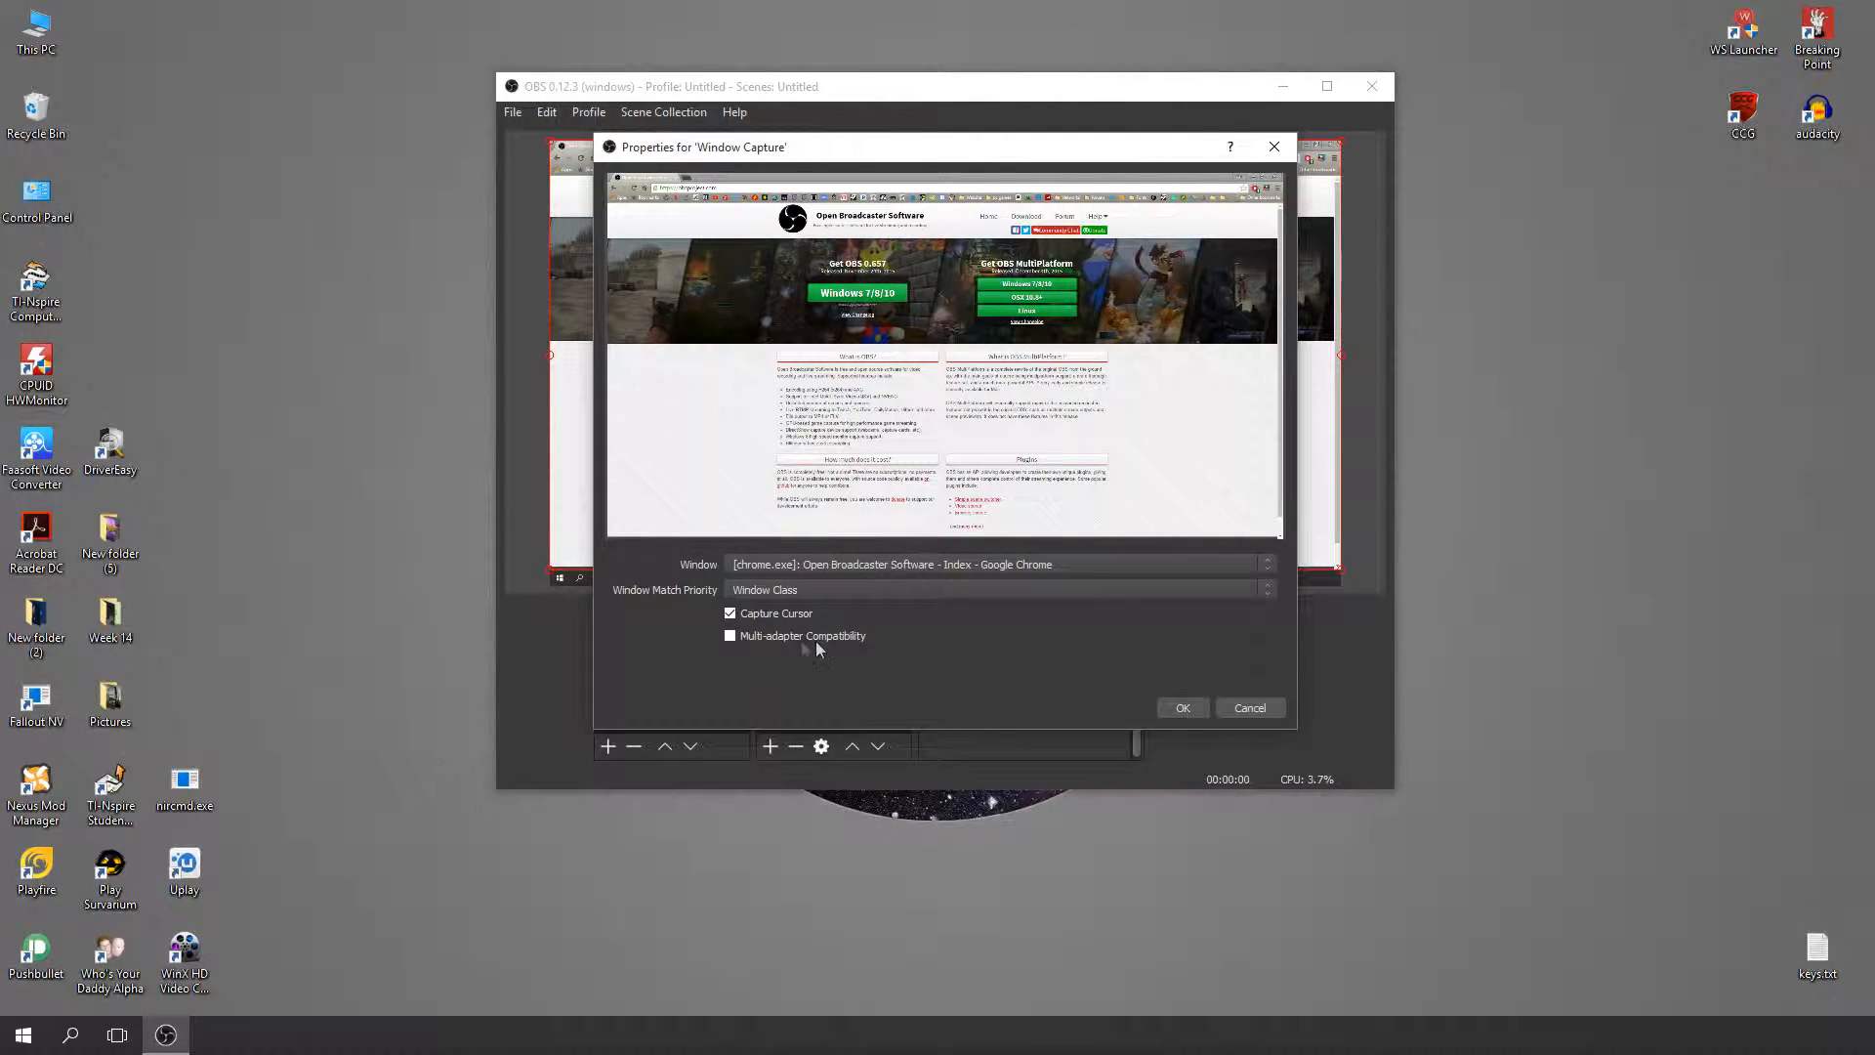
{"action": "left_click", "coordinate": [1179, 705]}
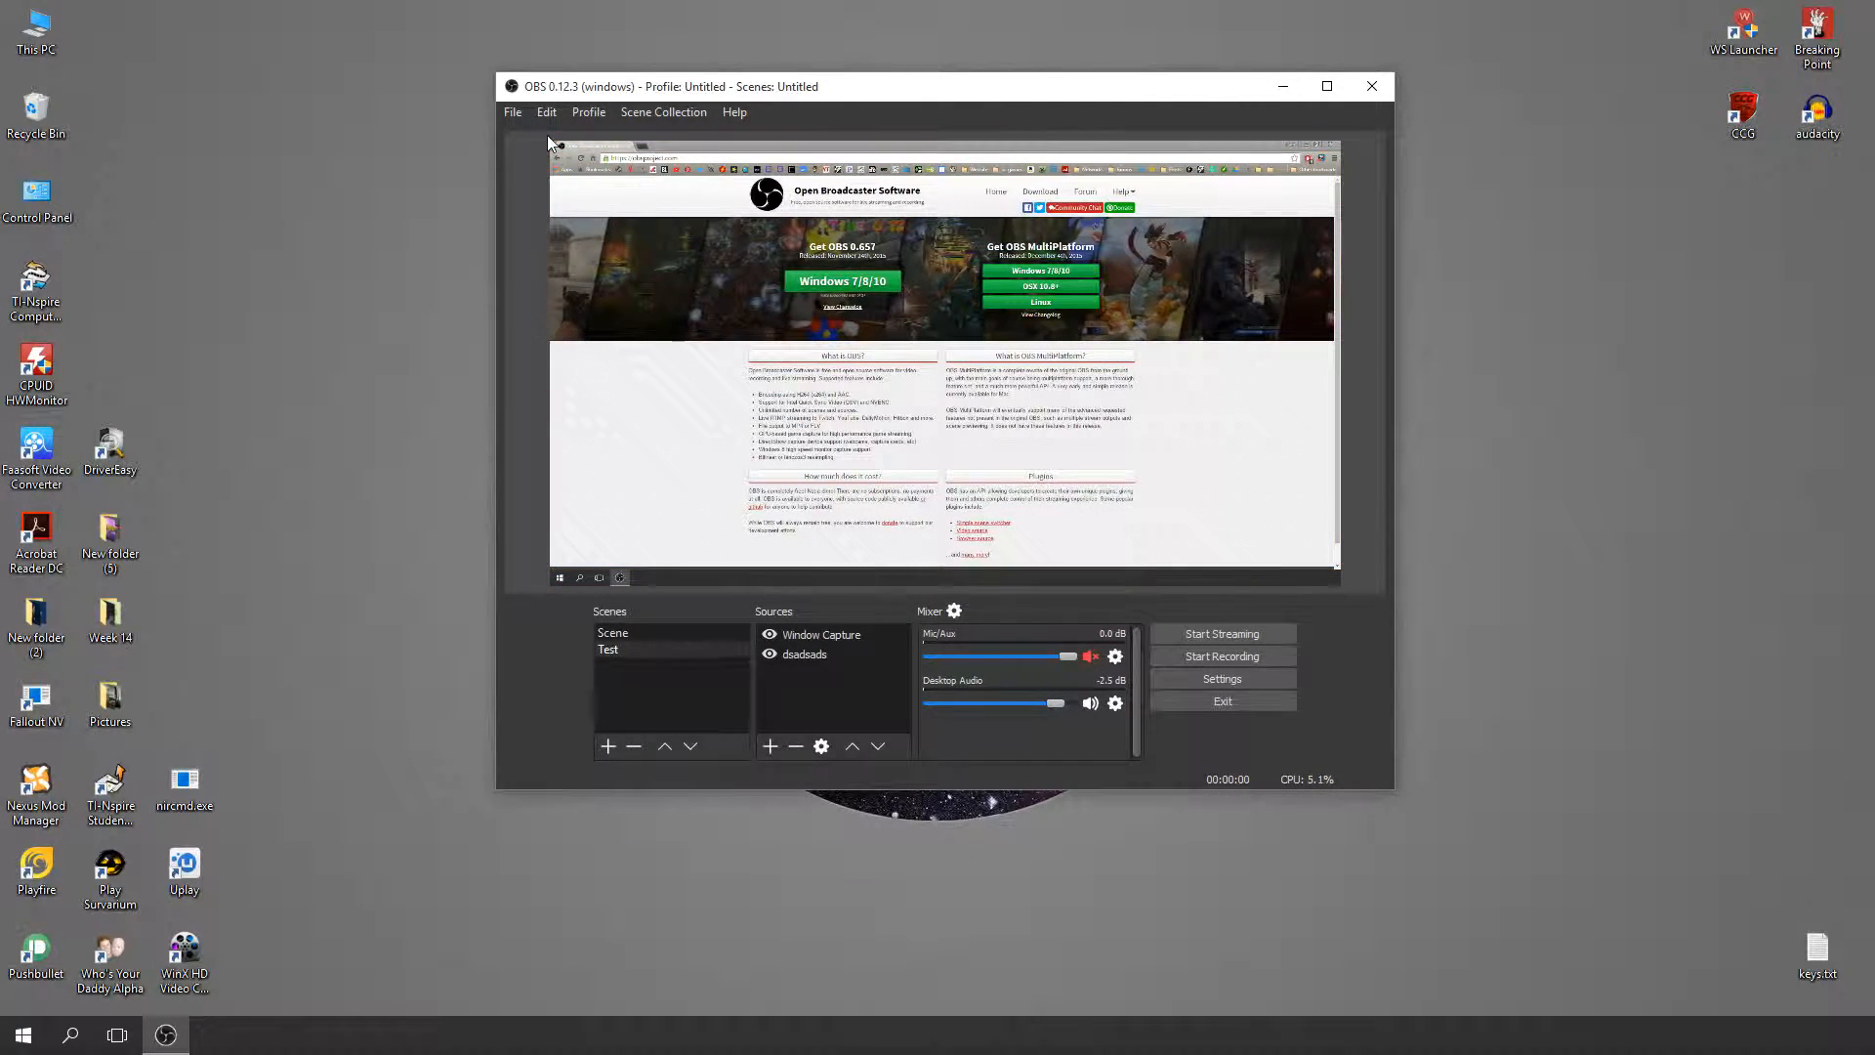
- Shrink the Window Capture source into the lower-right corner of the canvas, and start removing it but decline
{"action": "left_click_drag", "start_coordinate": [551, 147], "coordinate": [1049, 410]}
{"action": "mouse_move", "coordinate": [1133, 488]}
{"action": "left_mouse_down"}
{"action": "mouse_move", "coordinate": [1059, 491]}
{"action": "mouse_move", "coordinate": [1138, 495]}
{"action": "left_mouse_up"}
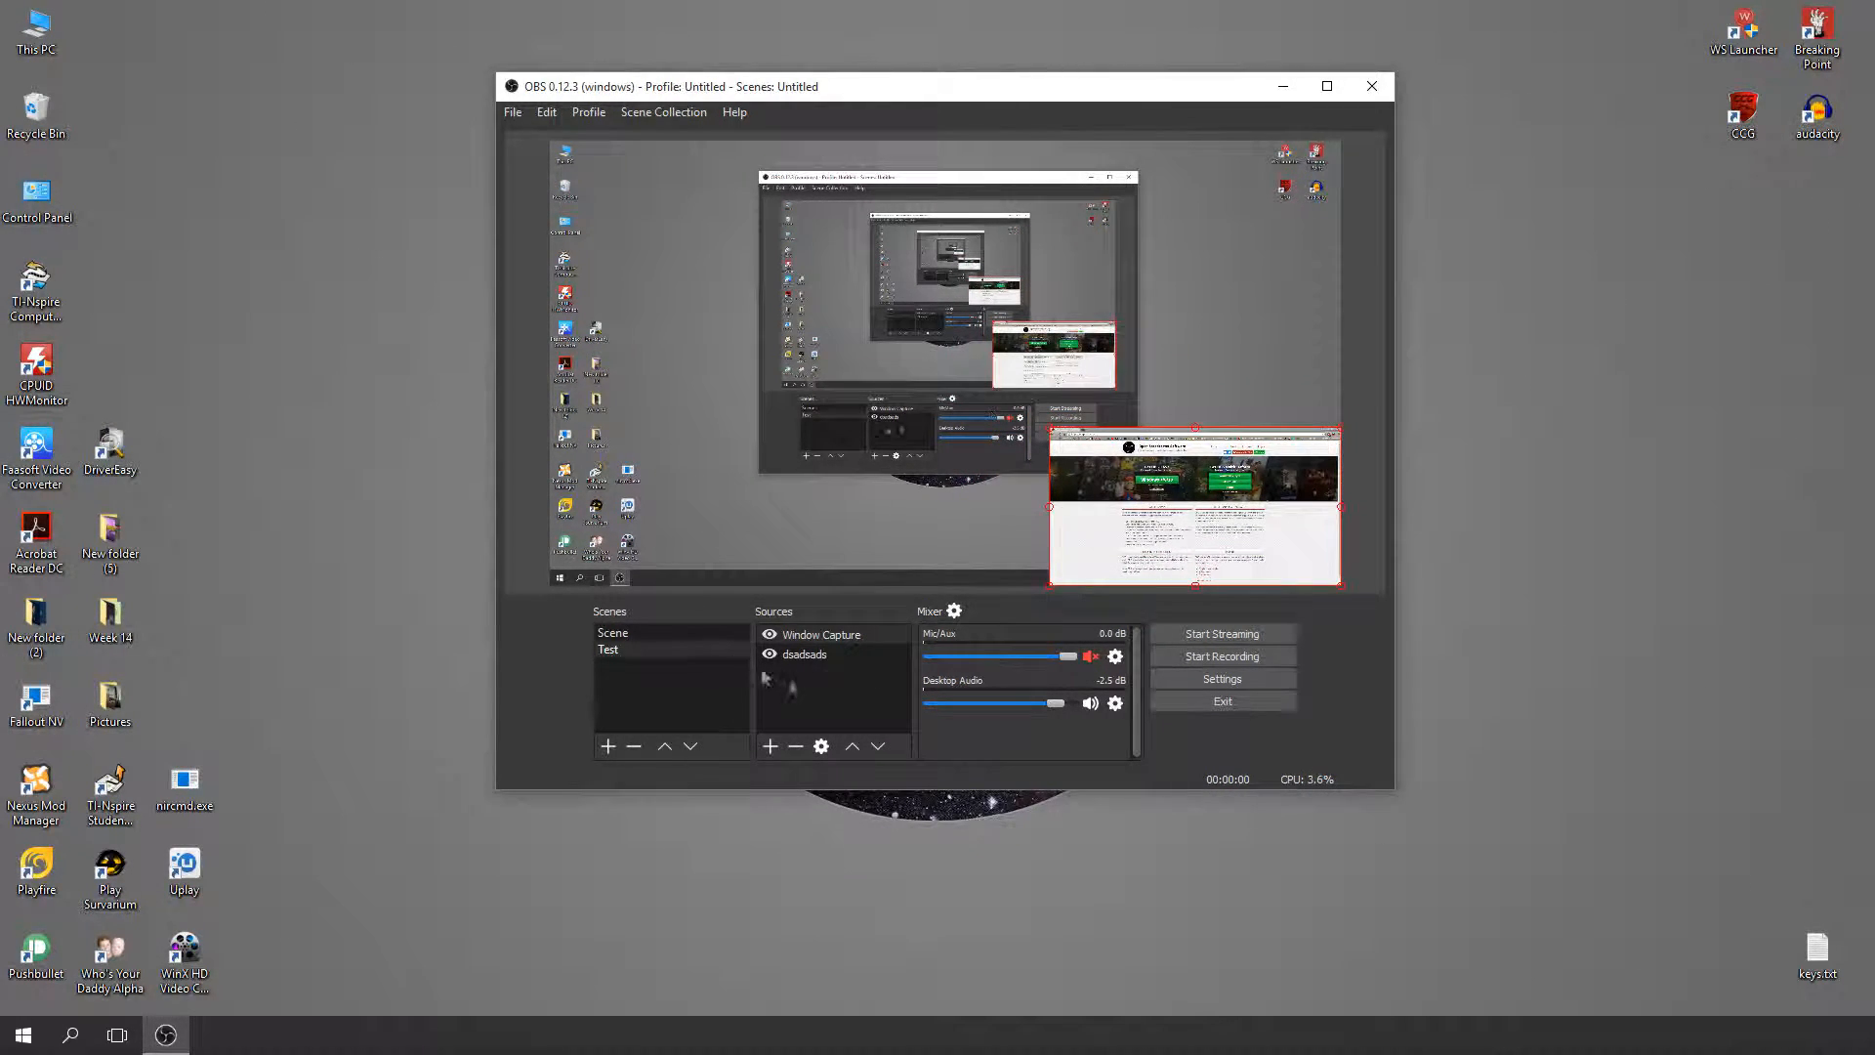
{"action": "left_click", "coordinate": [794, 747]}
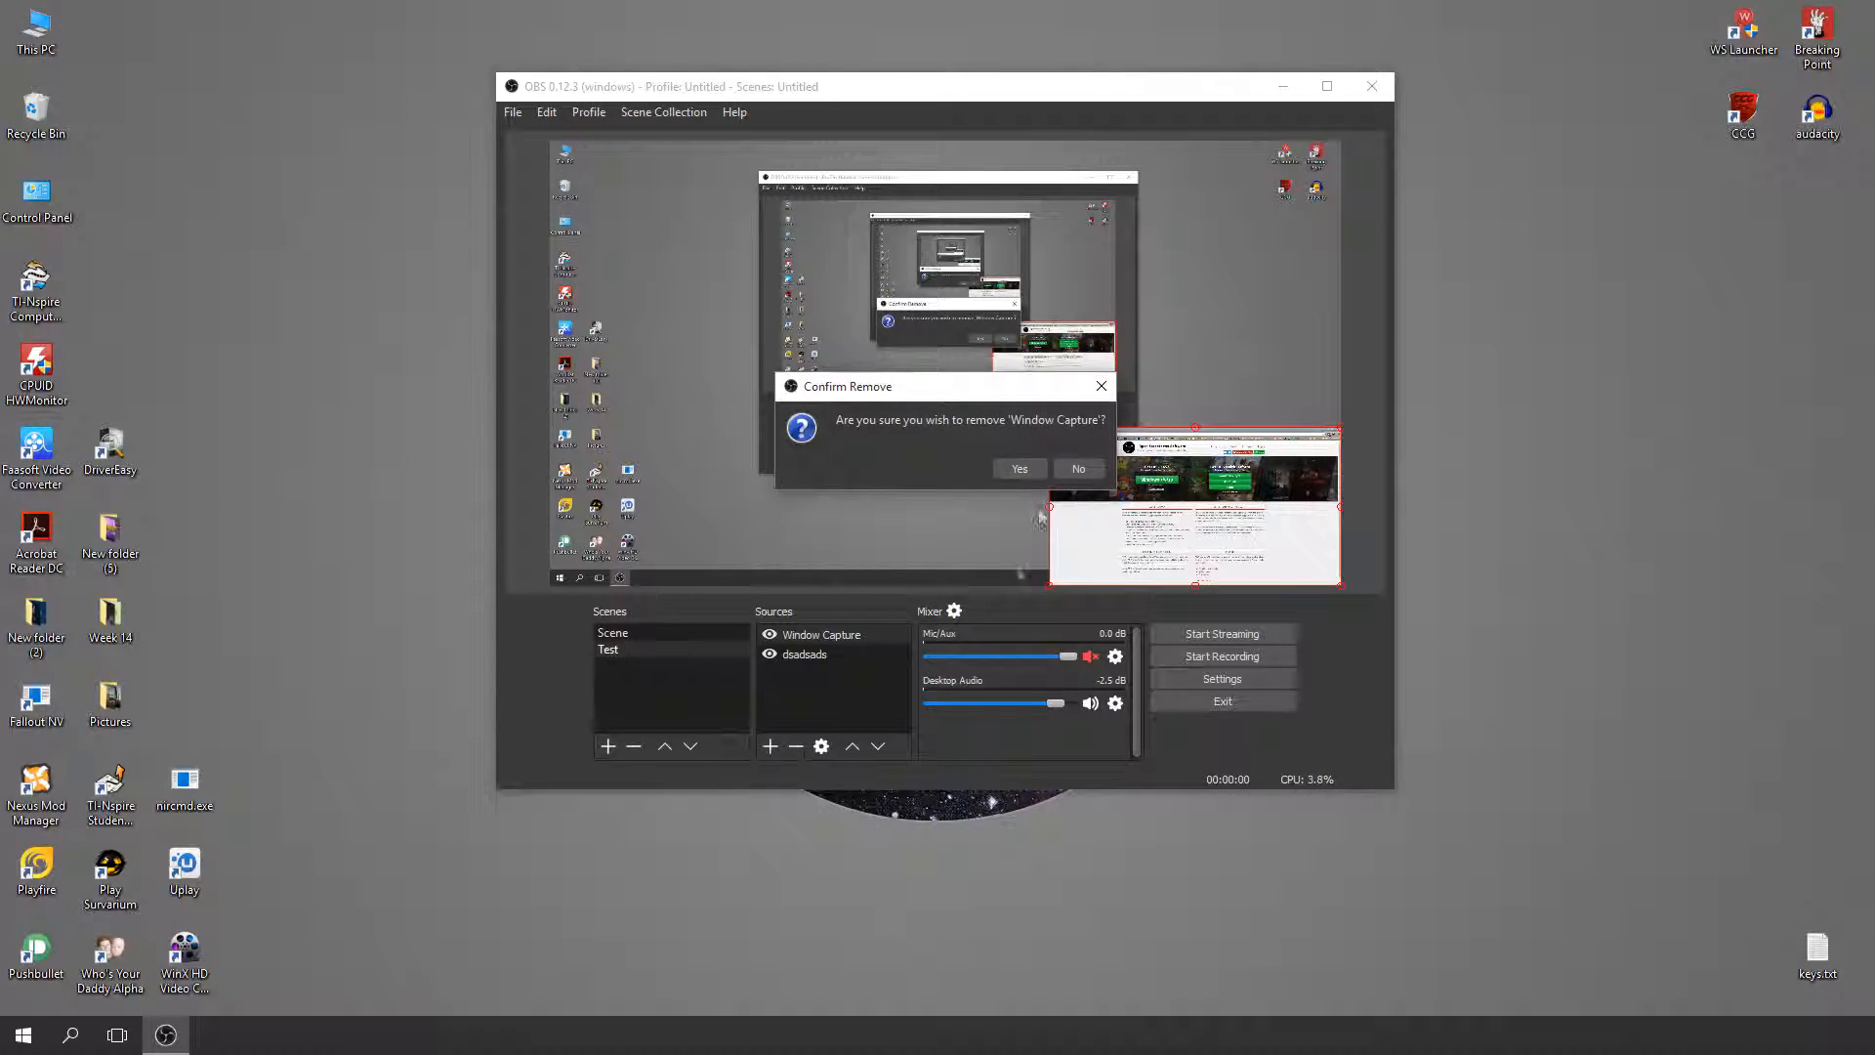
{"action": "left_click", "coordinate": [1081, 468]}
- Add a Text (FreeType 2) source with the default name and set its text to "Look here"
{"action": "left_click", "coordinate": [773, 745]}
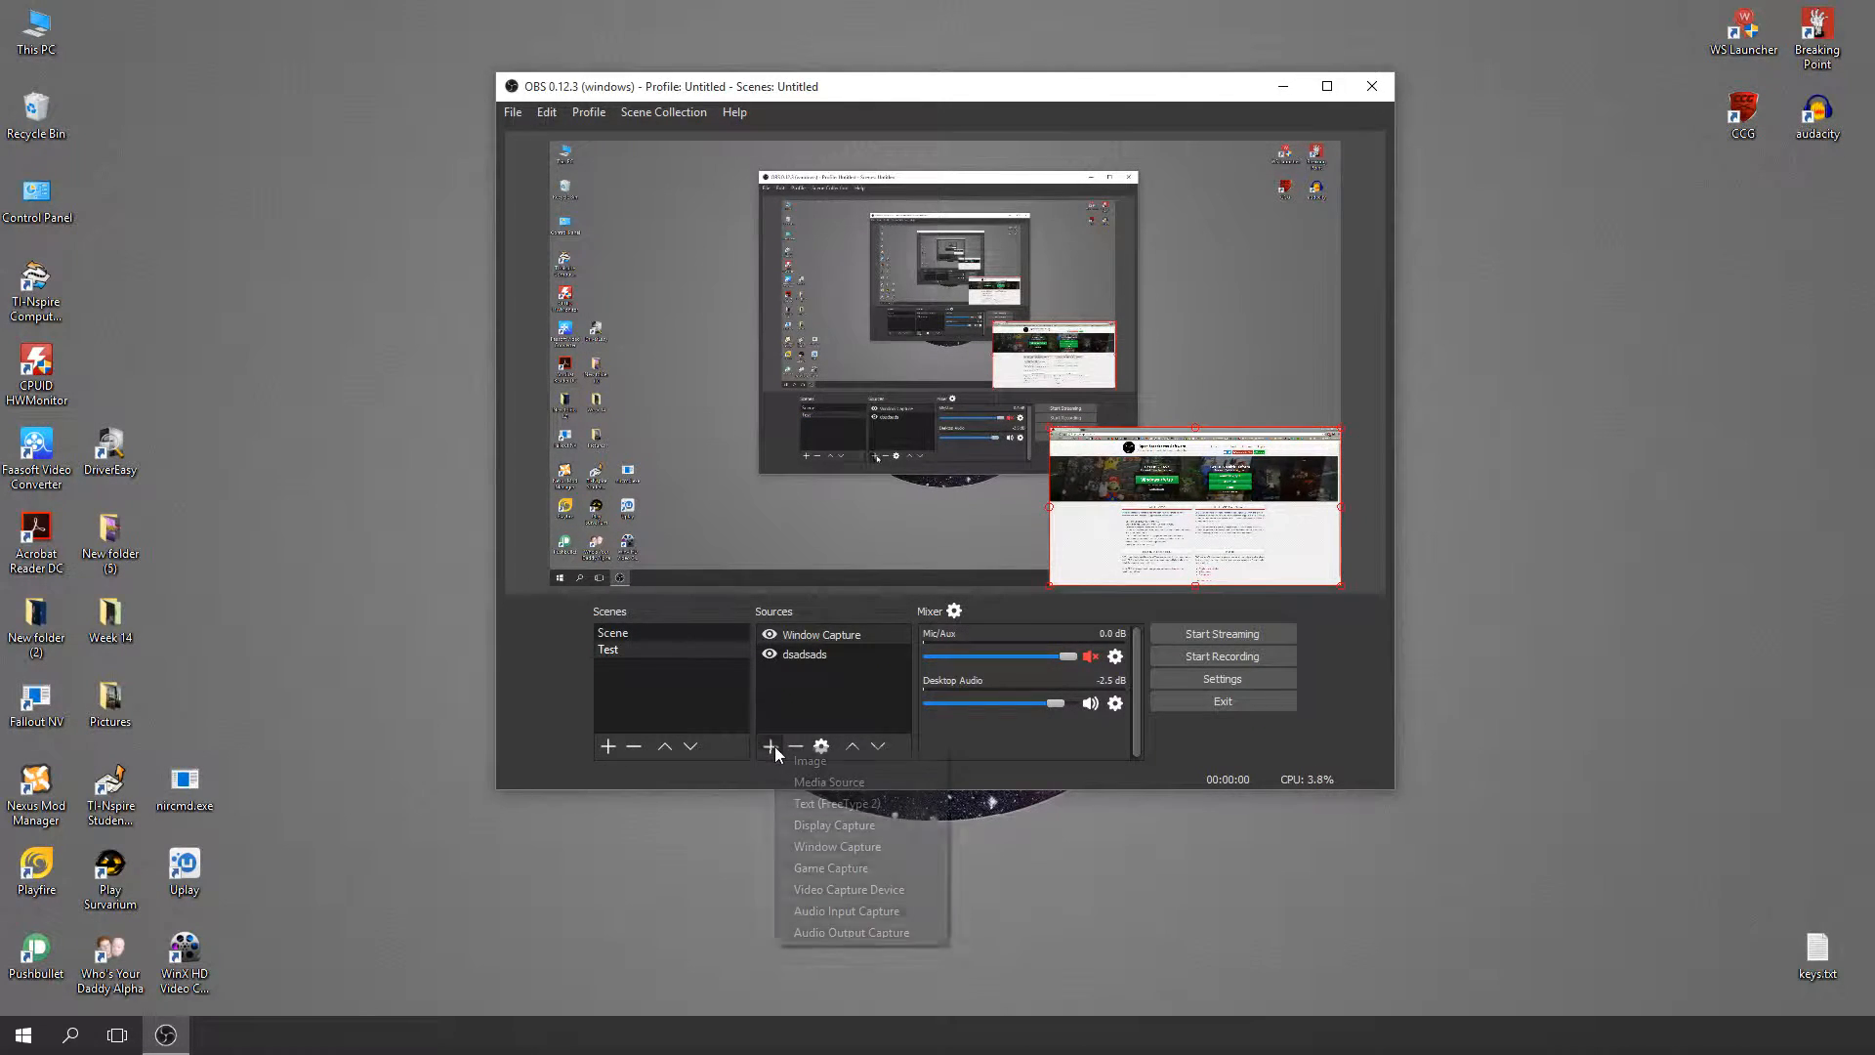
{"action": "left_click", "coordinate": [848, 803]}
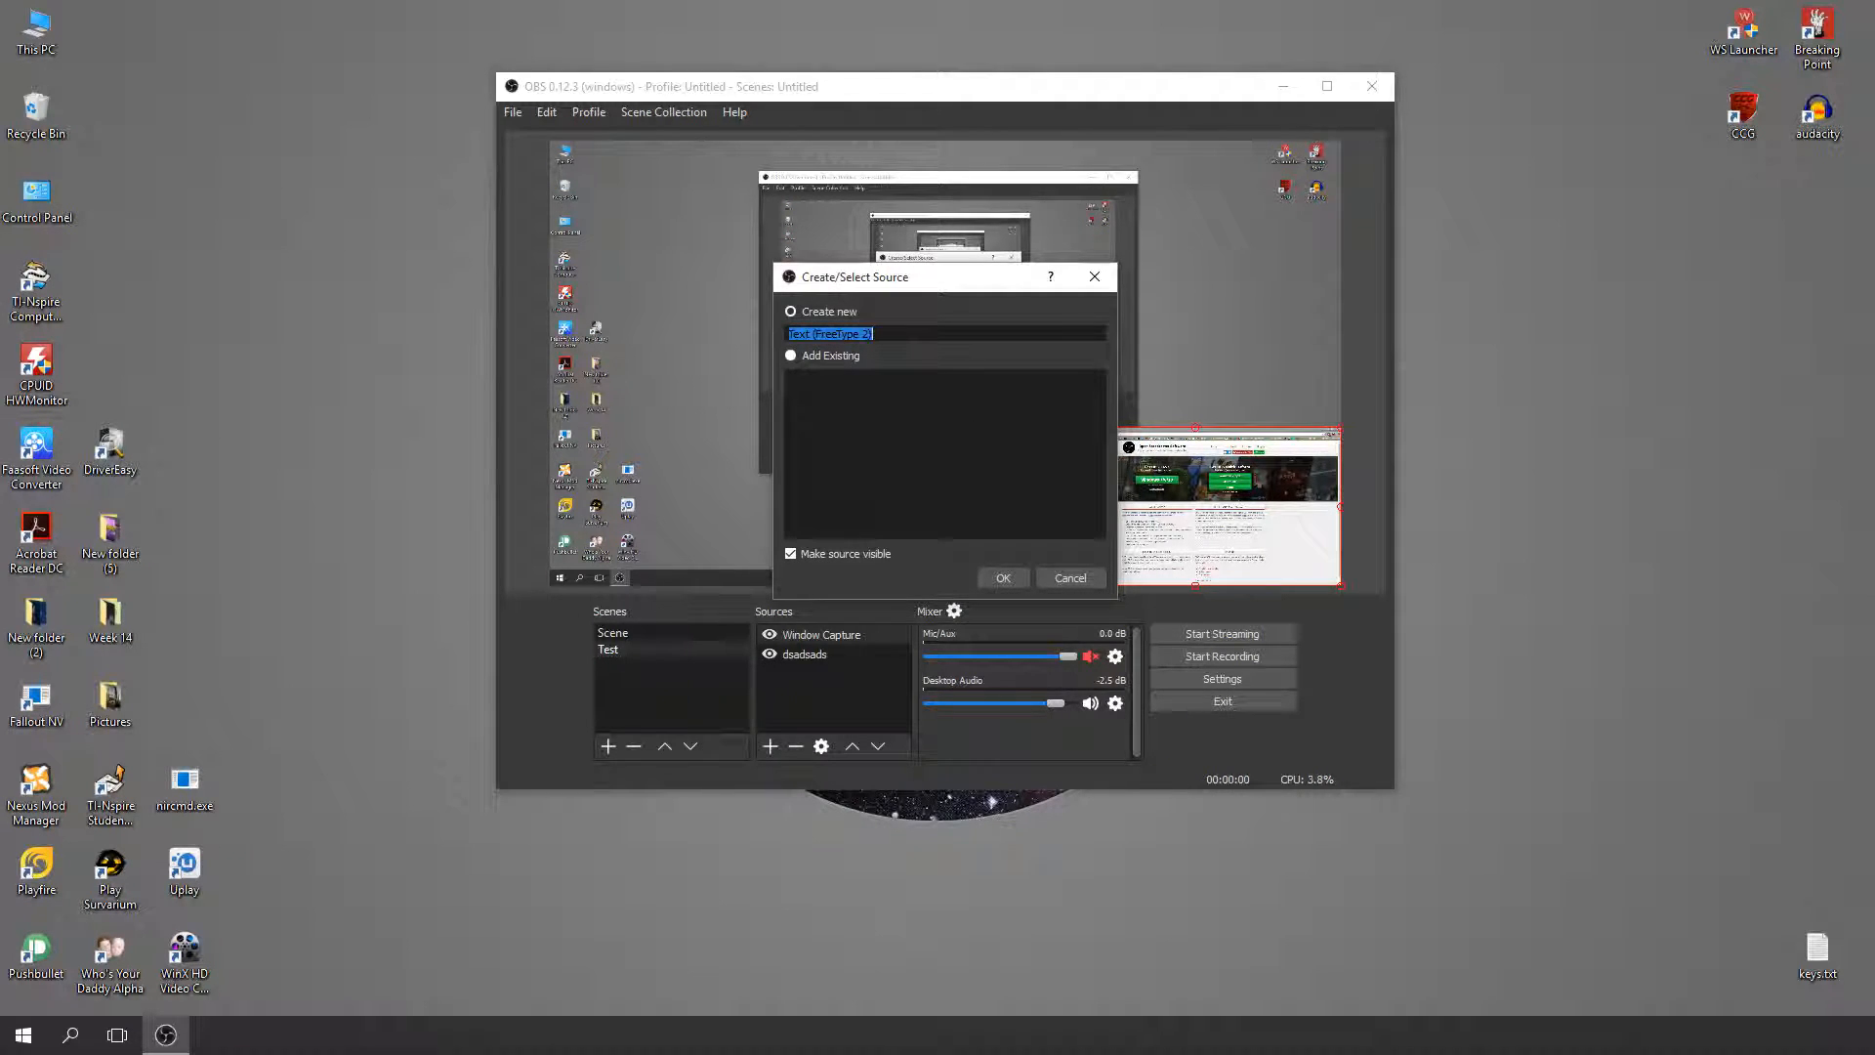
{"action": "left_click", "coordinate": [1000, 580]}
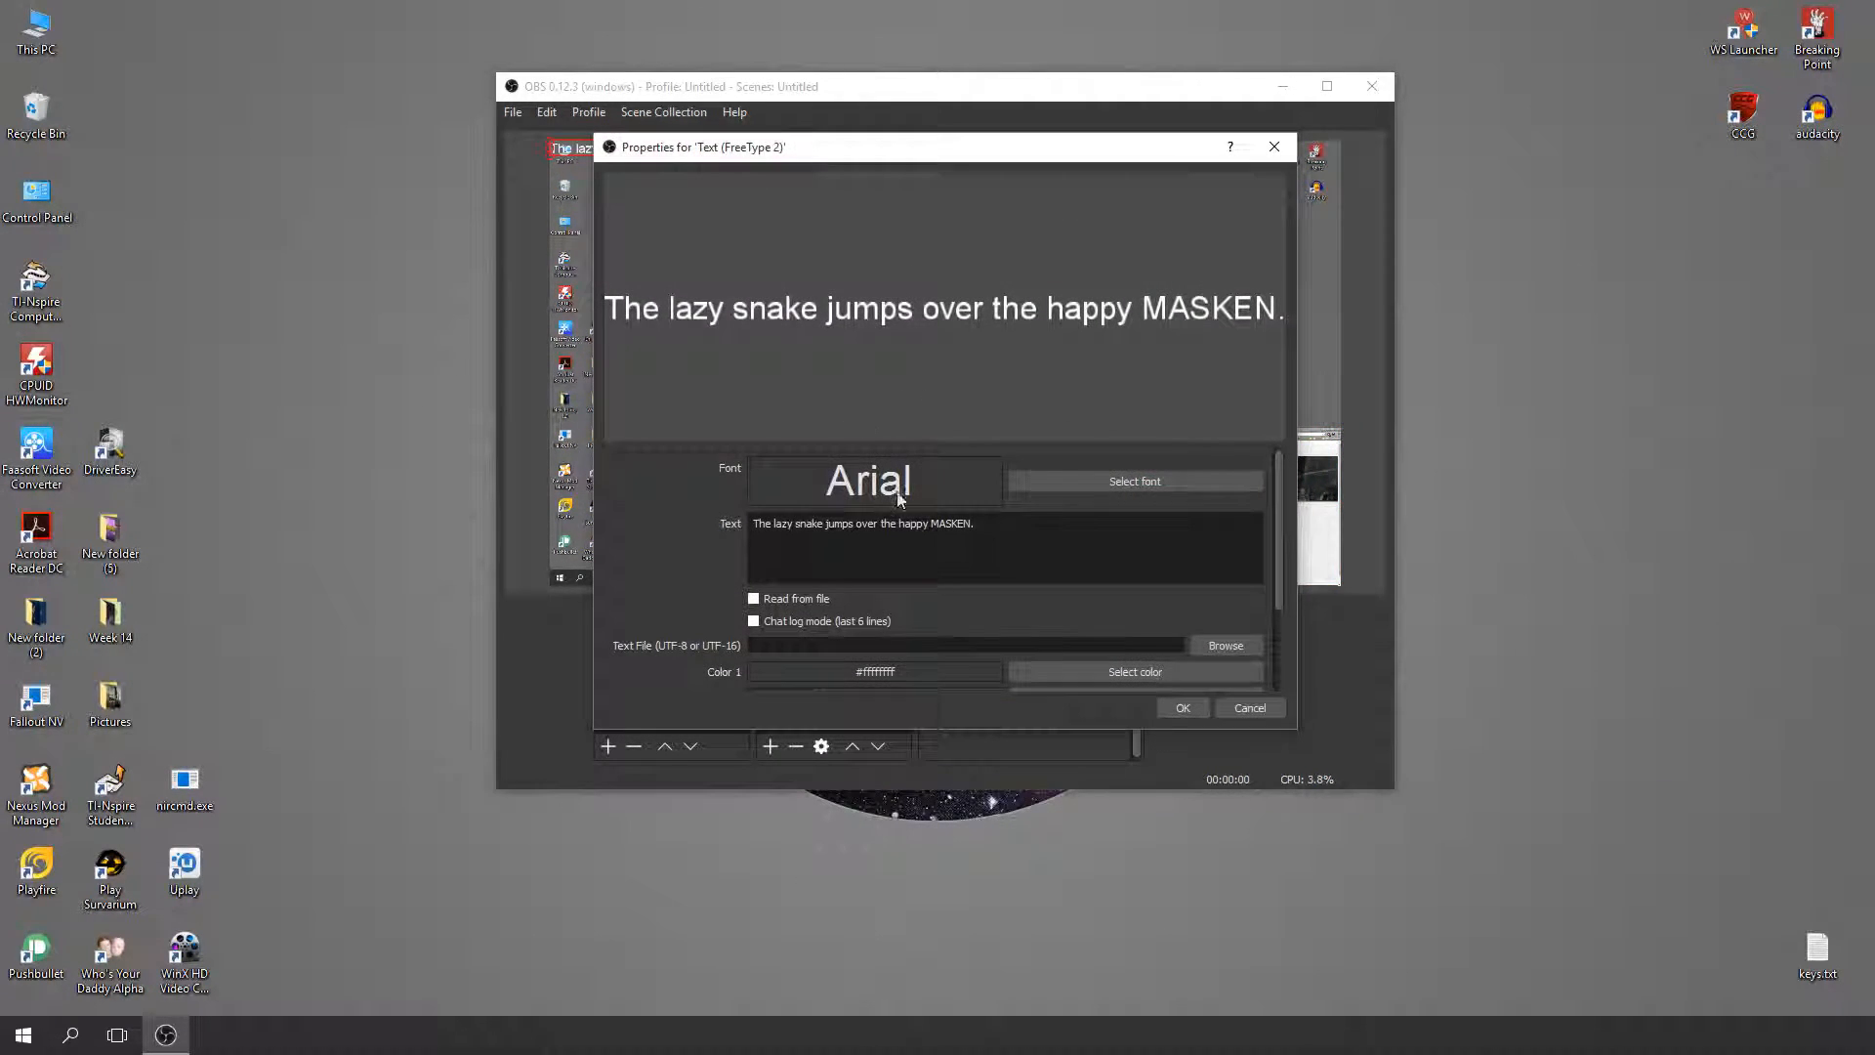
{"action": "triple_click", "coordinate": [849, 547]}
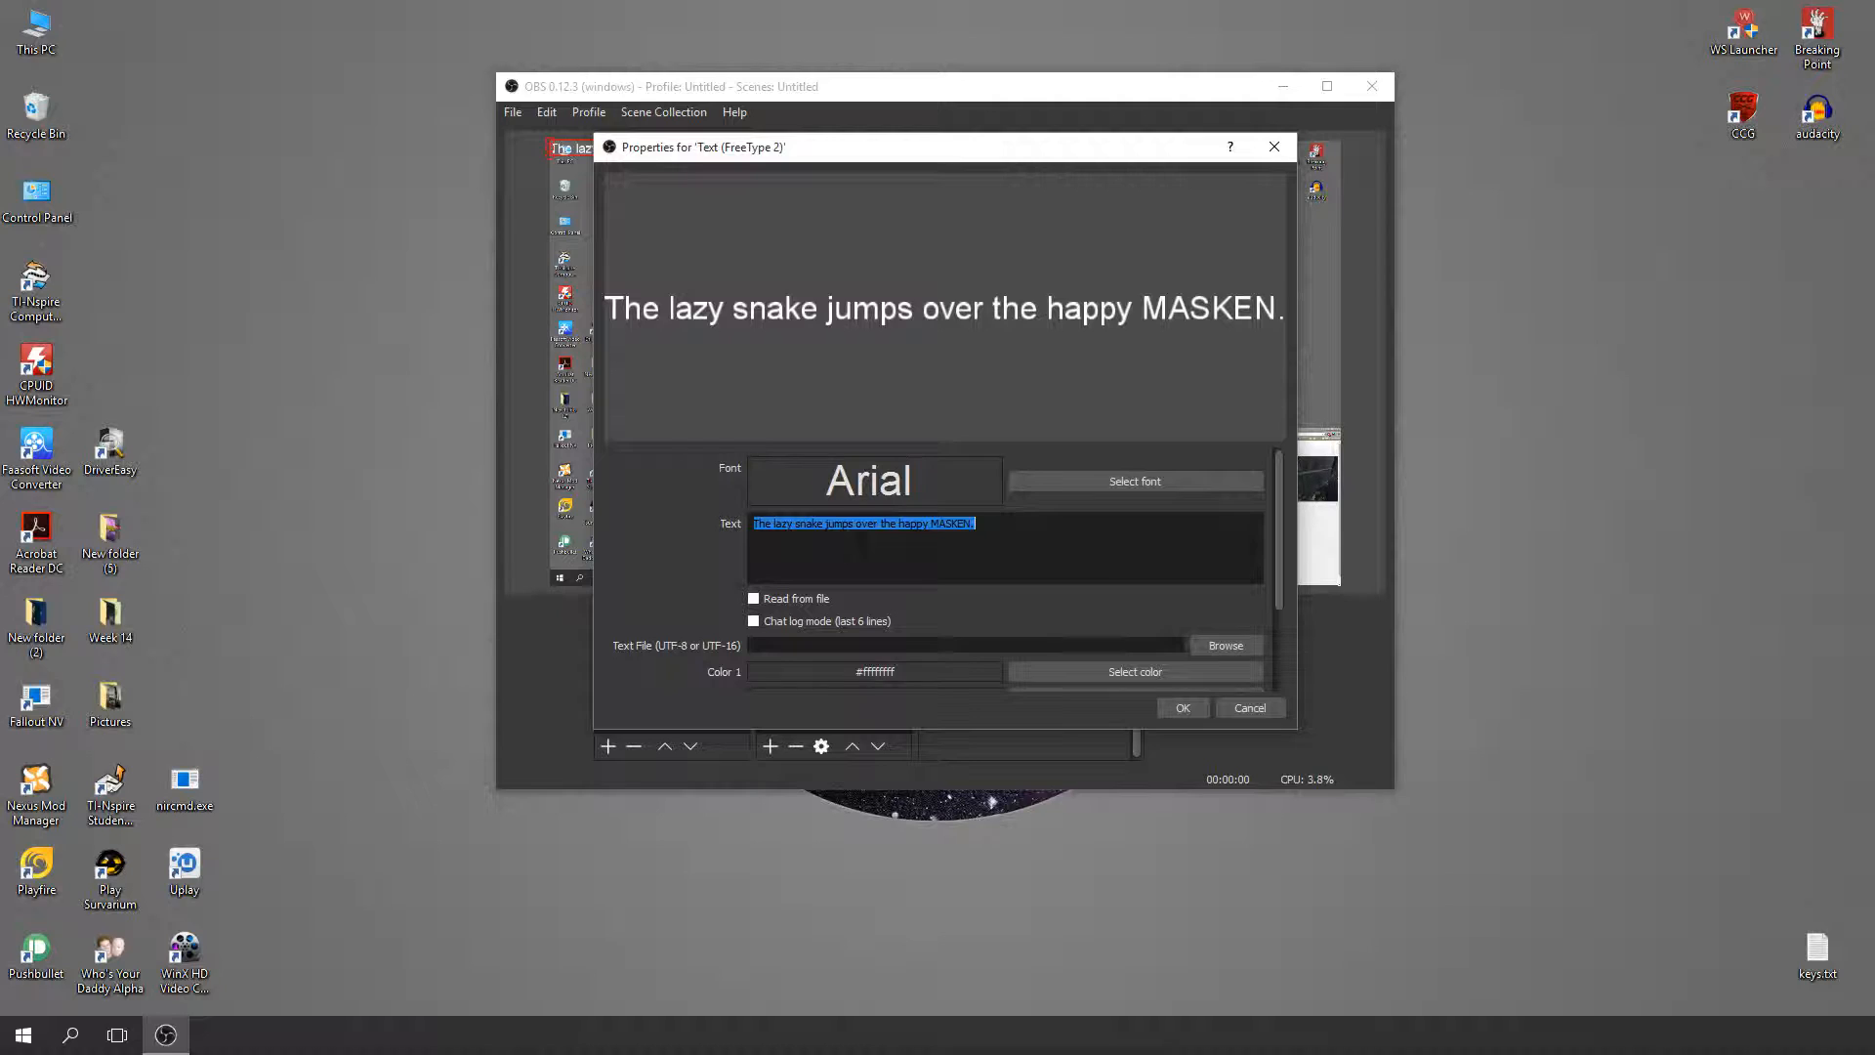
{"action": "type", "text": "Look here"}
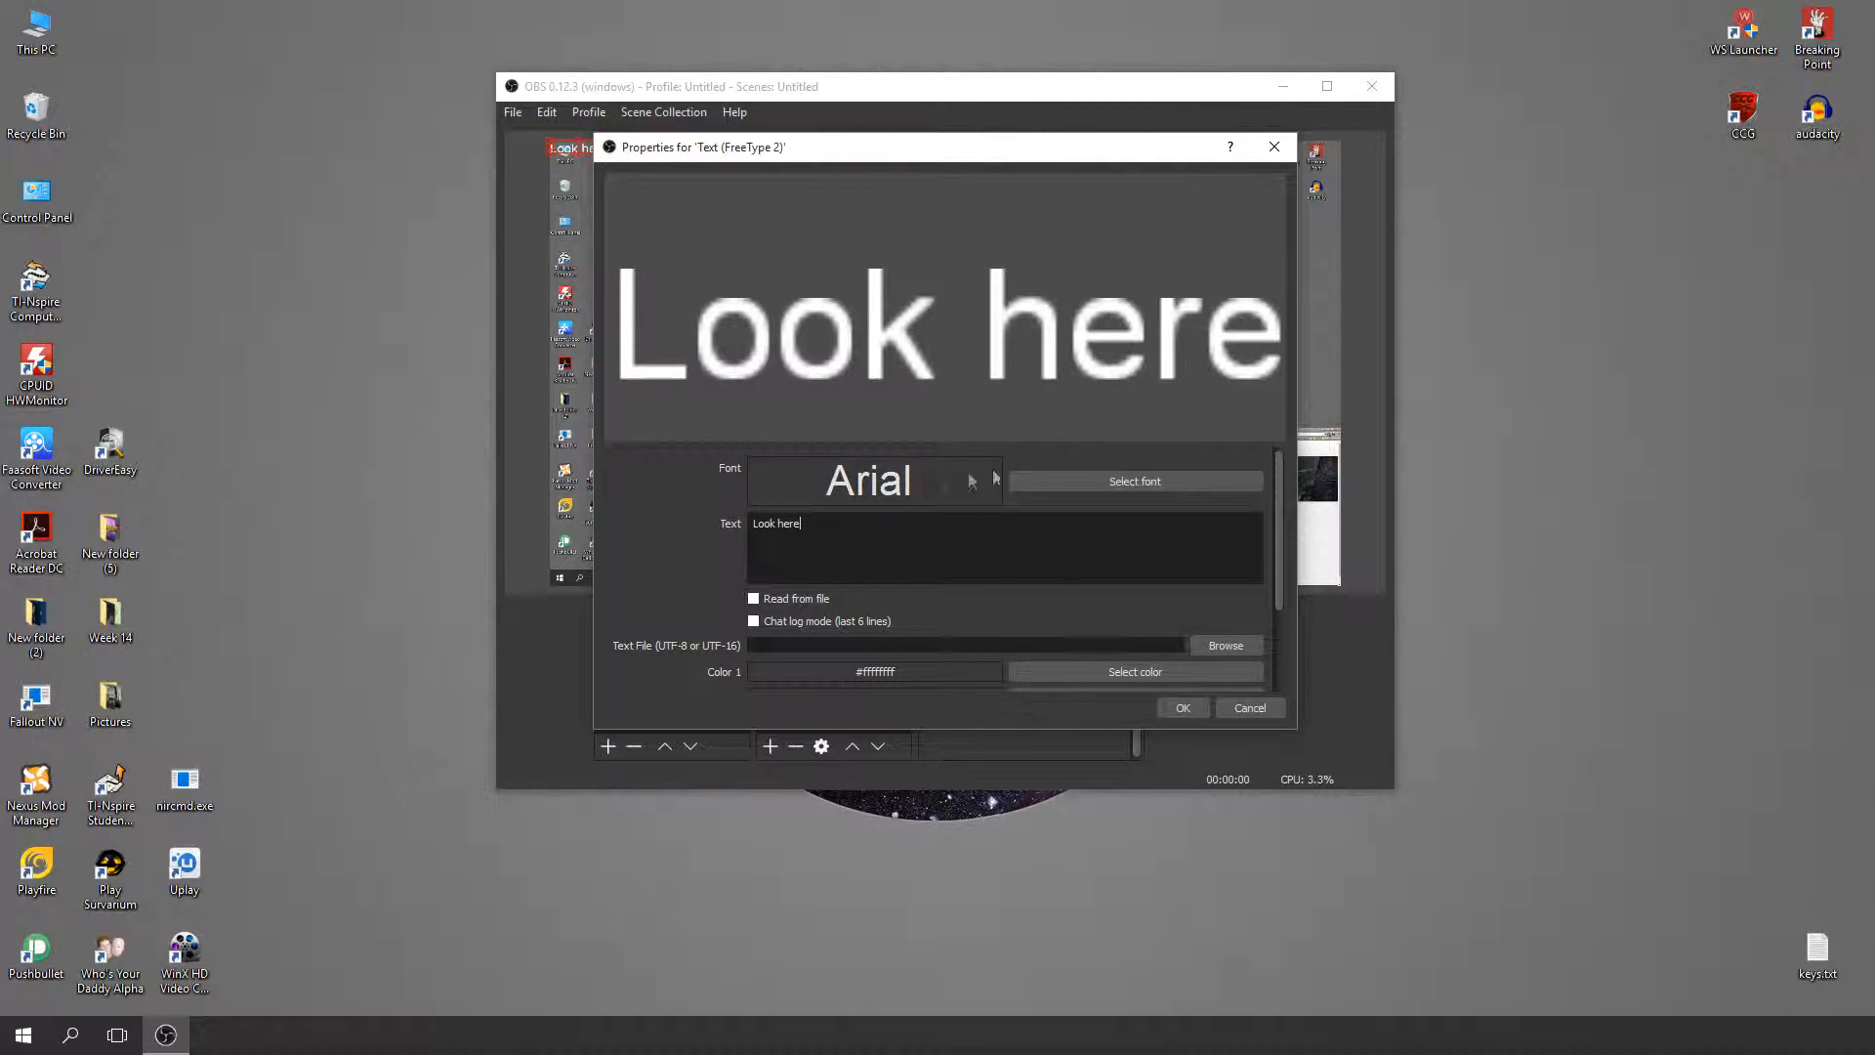
- Review the font, style, size and writing system options for the text source, keeping Arial and writing system Any
{"action": "left_click", "coordinate": [1069, 480]}
{"action": "scroll", "coordinate": [748, 406], "scroll_direction": "down", "scroll_amount": 10}
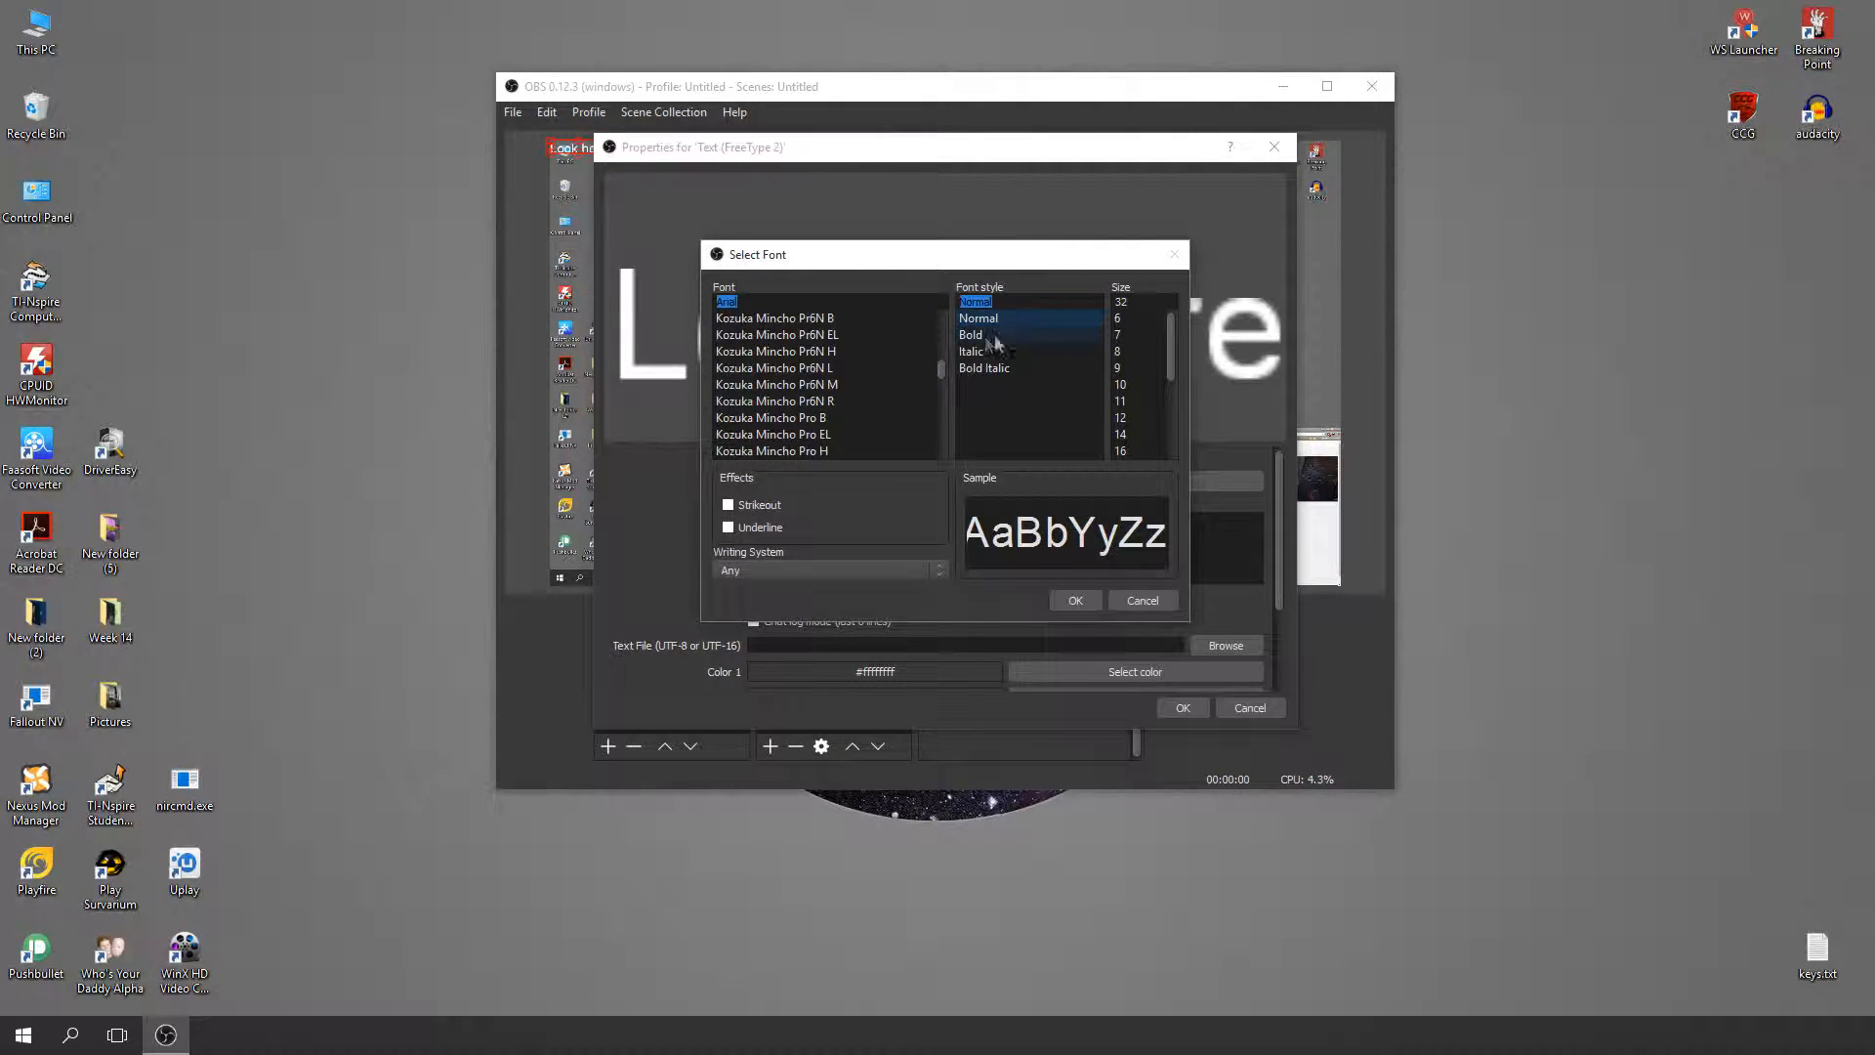
{"action": "scroll", "coordinate": [1133, 376], "scroll_direction": "down", "scroll_amount": 3}
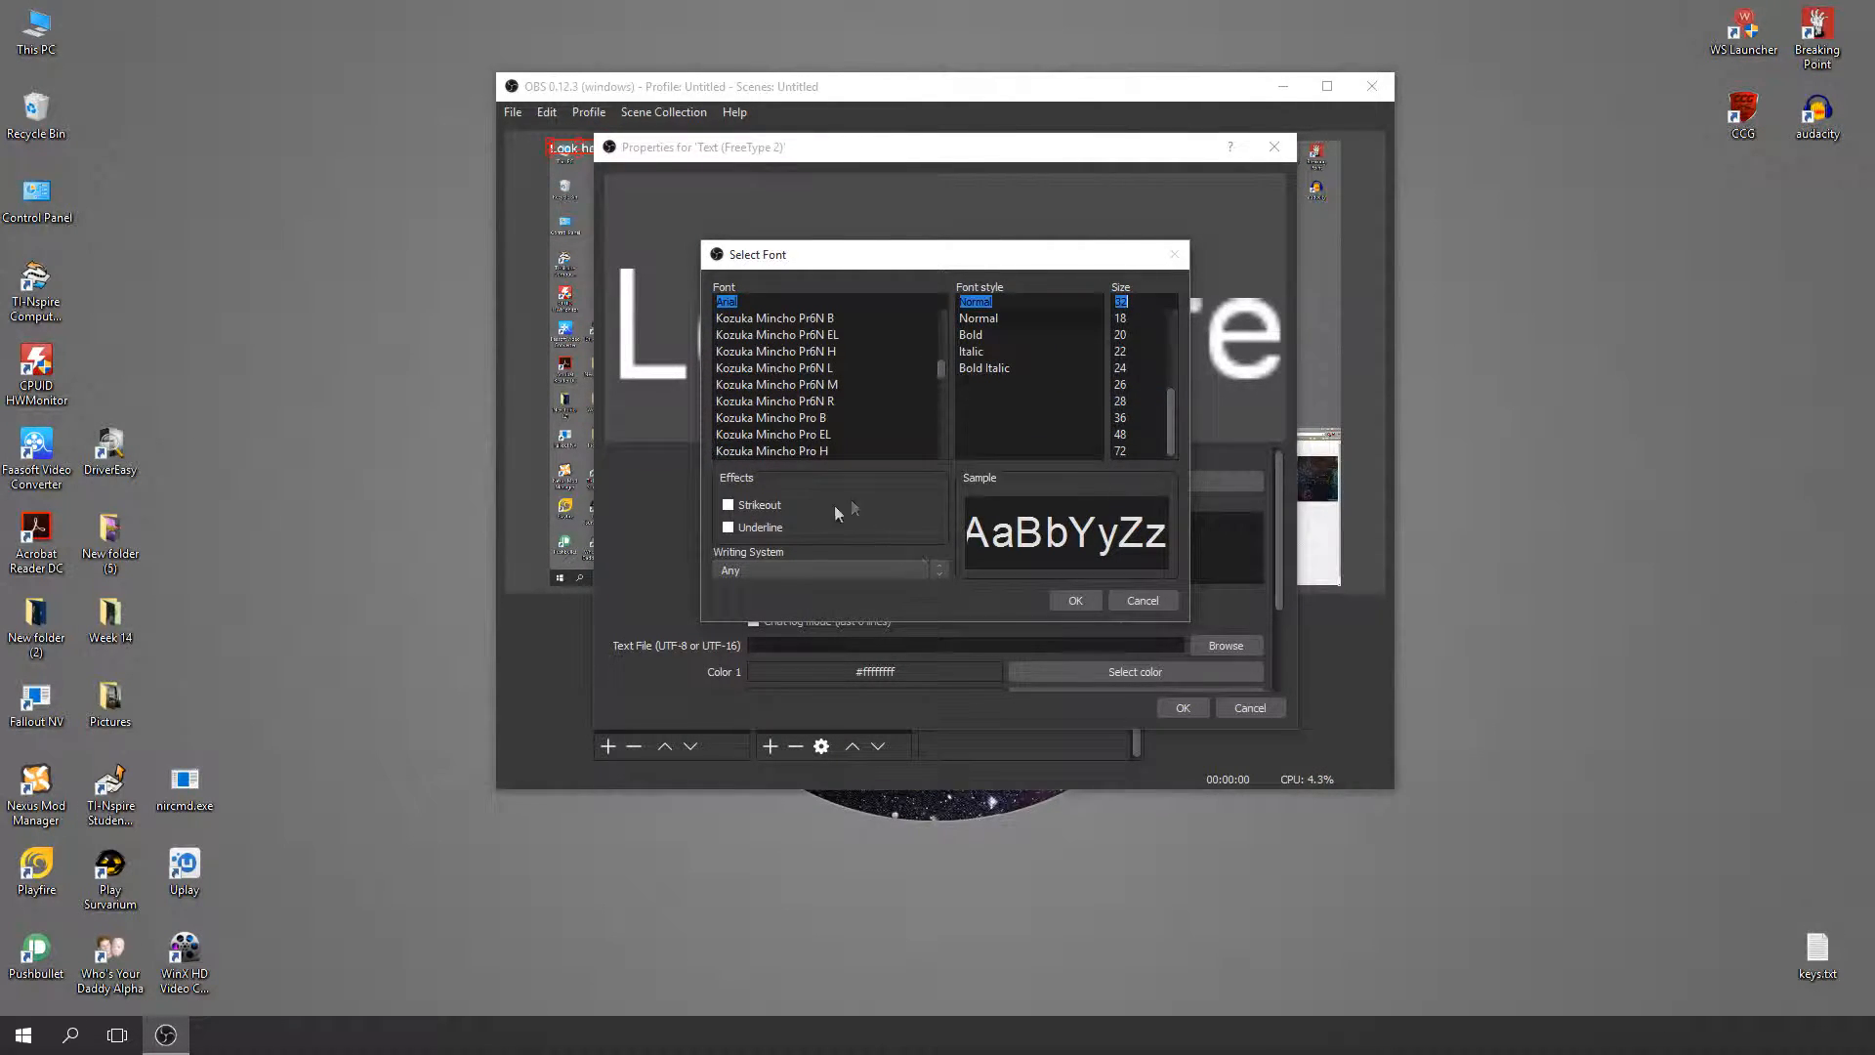
{"action": "left_click", "coordinate": [821, 573]}
{"action": "left_click", "coordinate": [788, 566]}
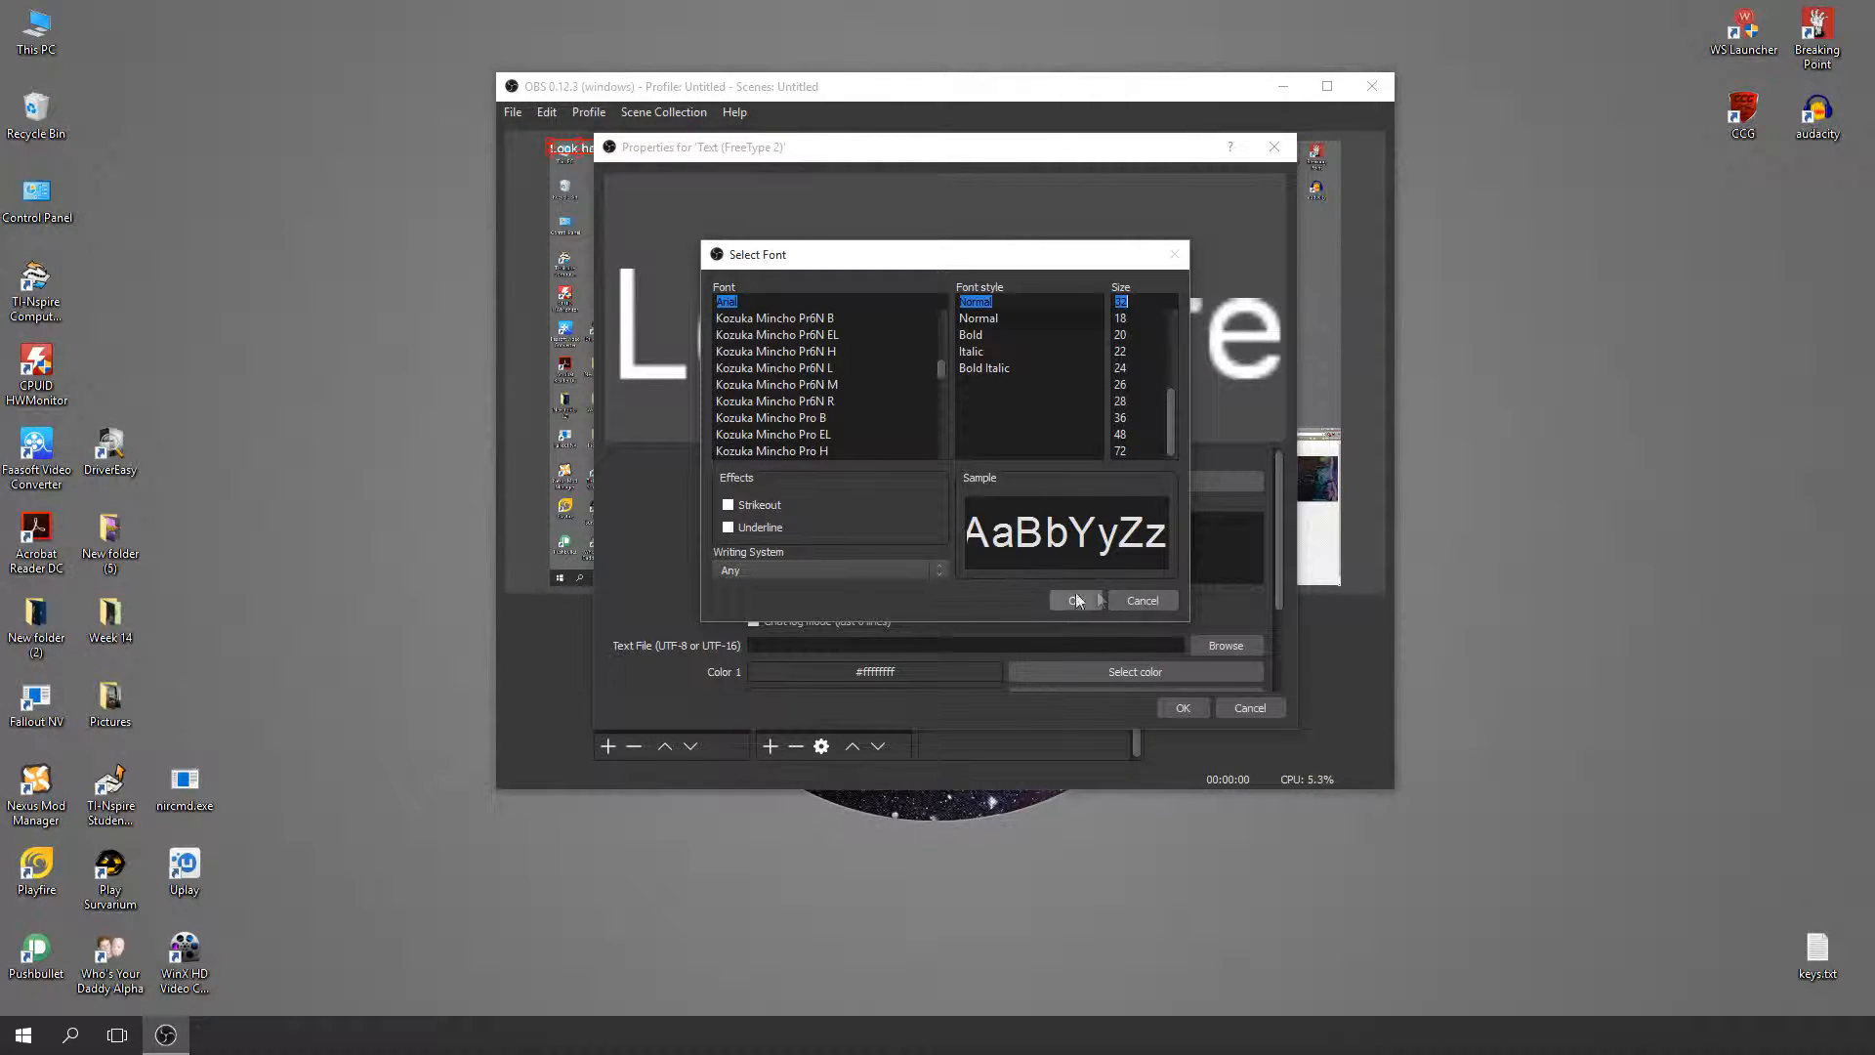
{"action": "left_click", "coordinate": [1073, 599]}
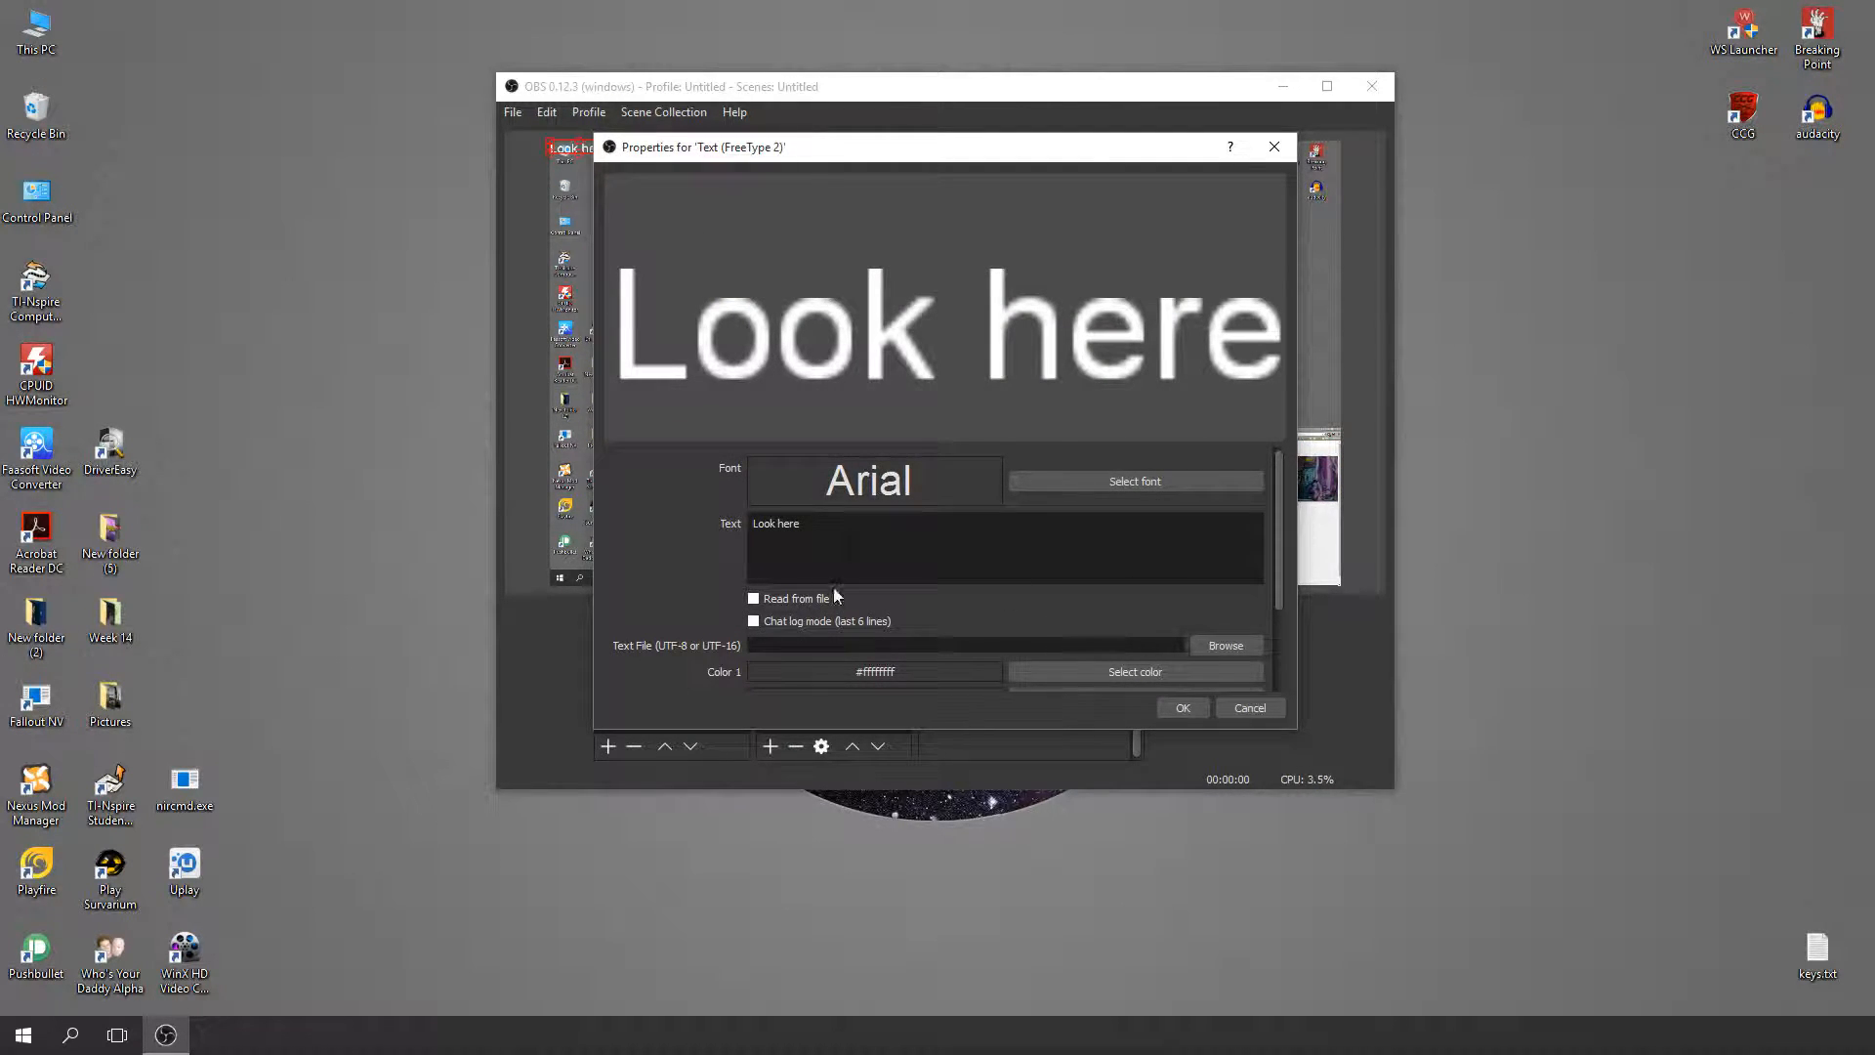
- Give the text an outline and drop shadow, and place it enlarged directly above the window capture on the canvas
{"action": "scroll", "coordinate": [794, 604], "scroll_direction": "down", "scroll_amount": 3}
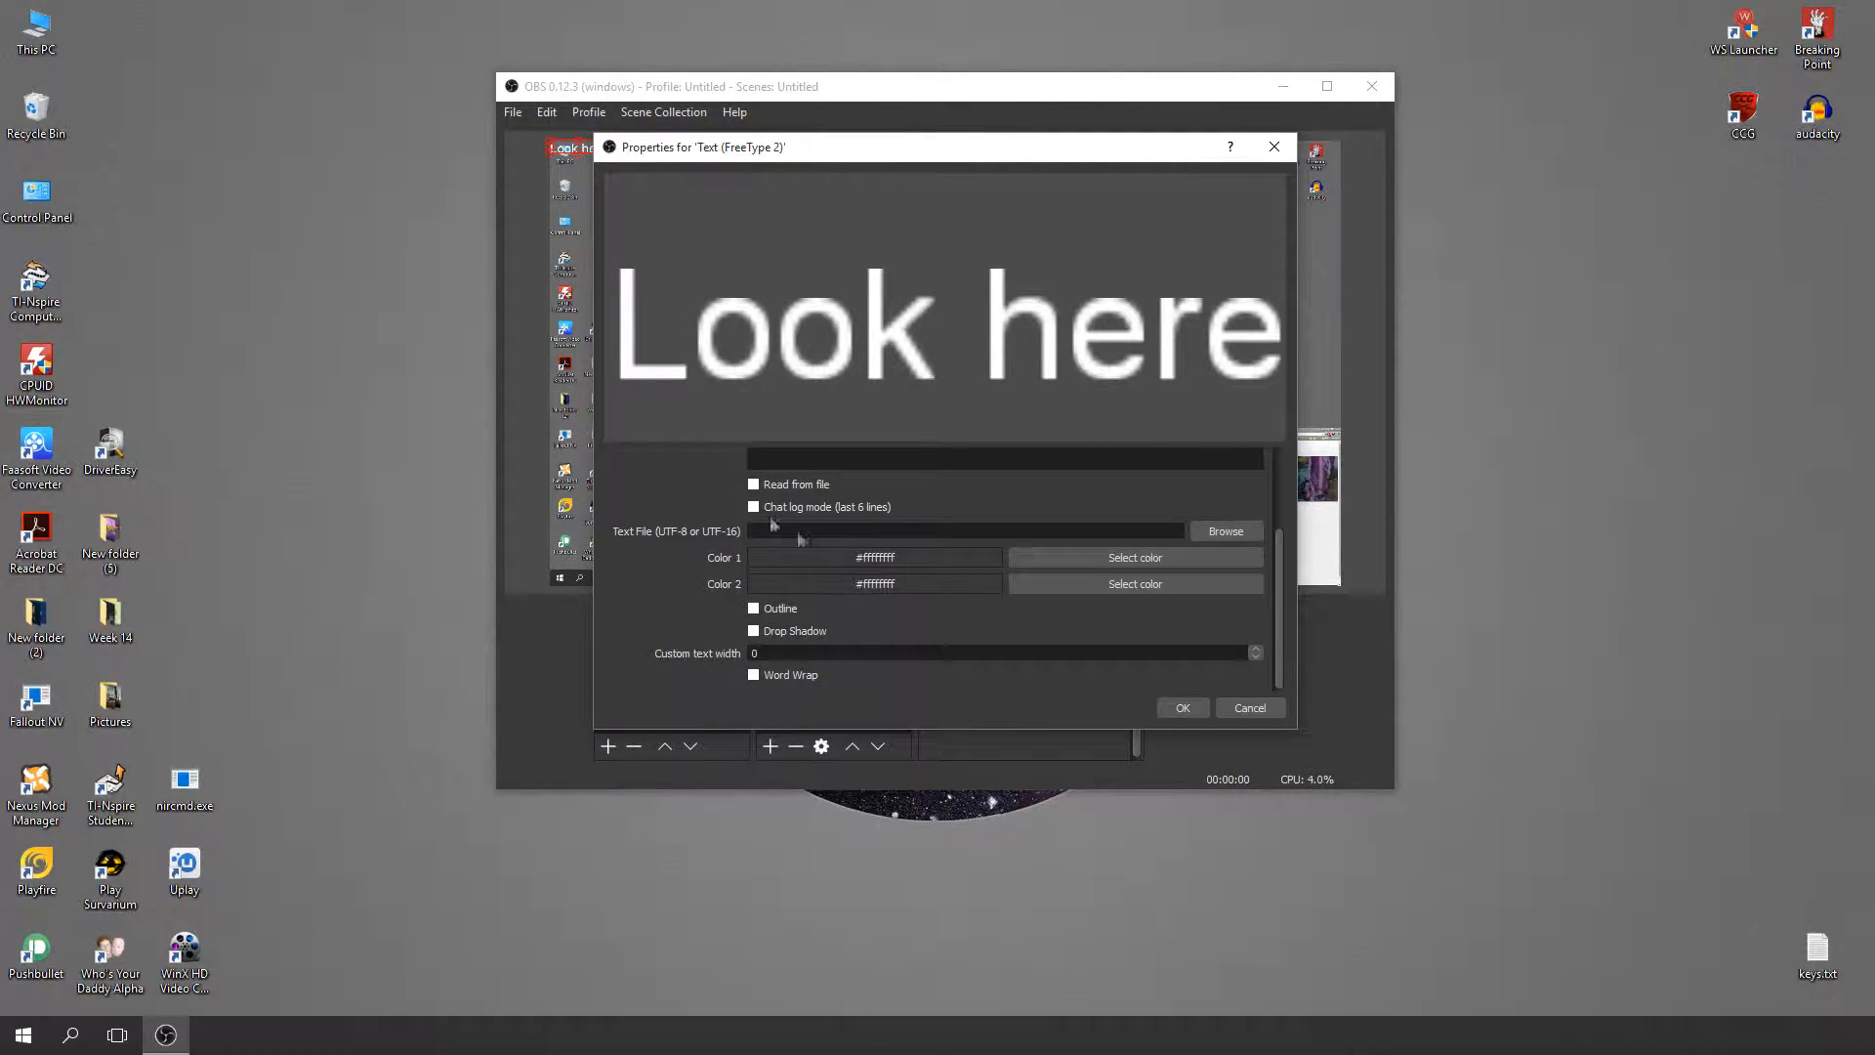
{"action": "left_click", "coordinate": [774, 608]}
{"action": "left_click", "coordinate": [766, 631]}
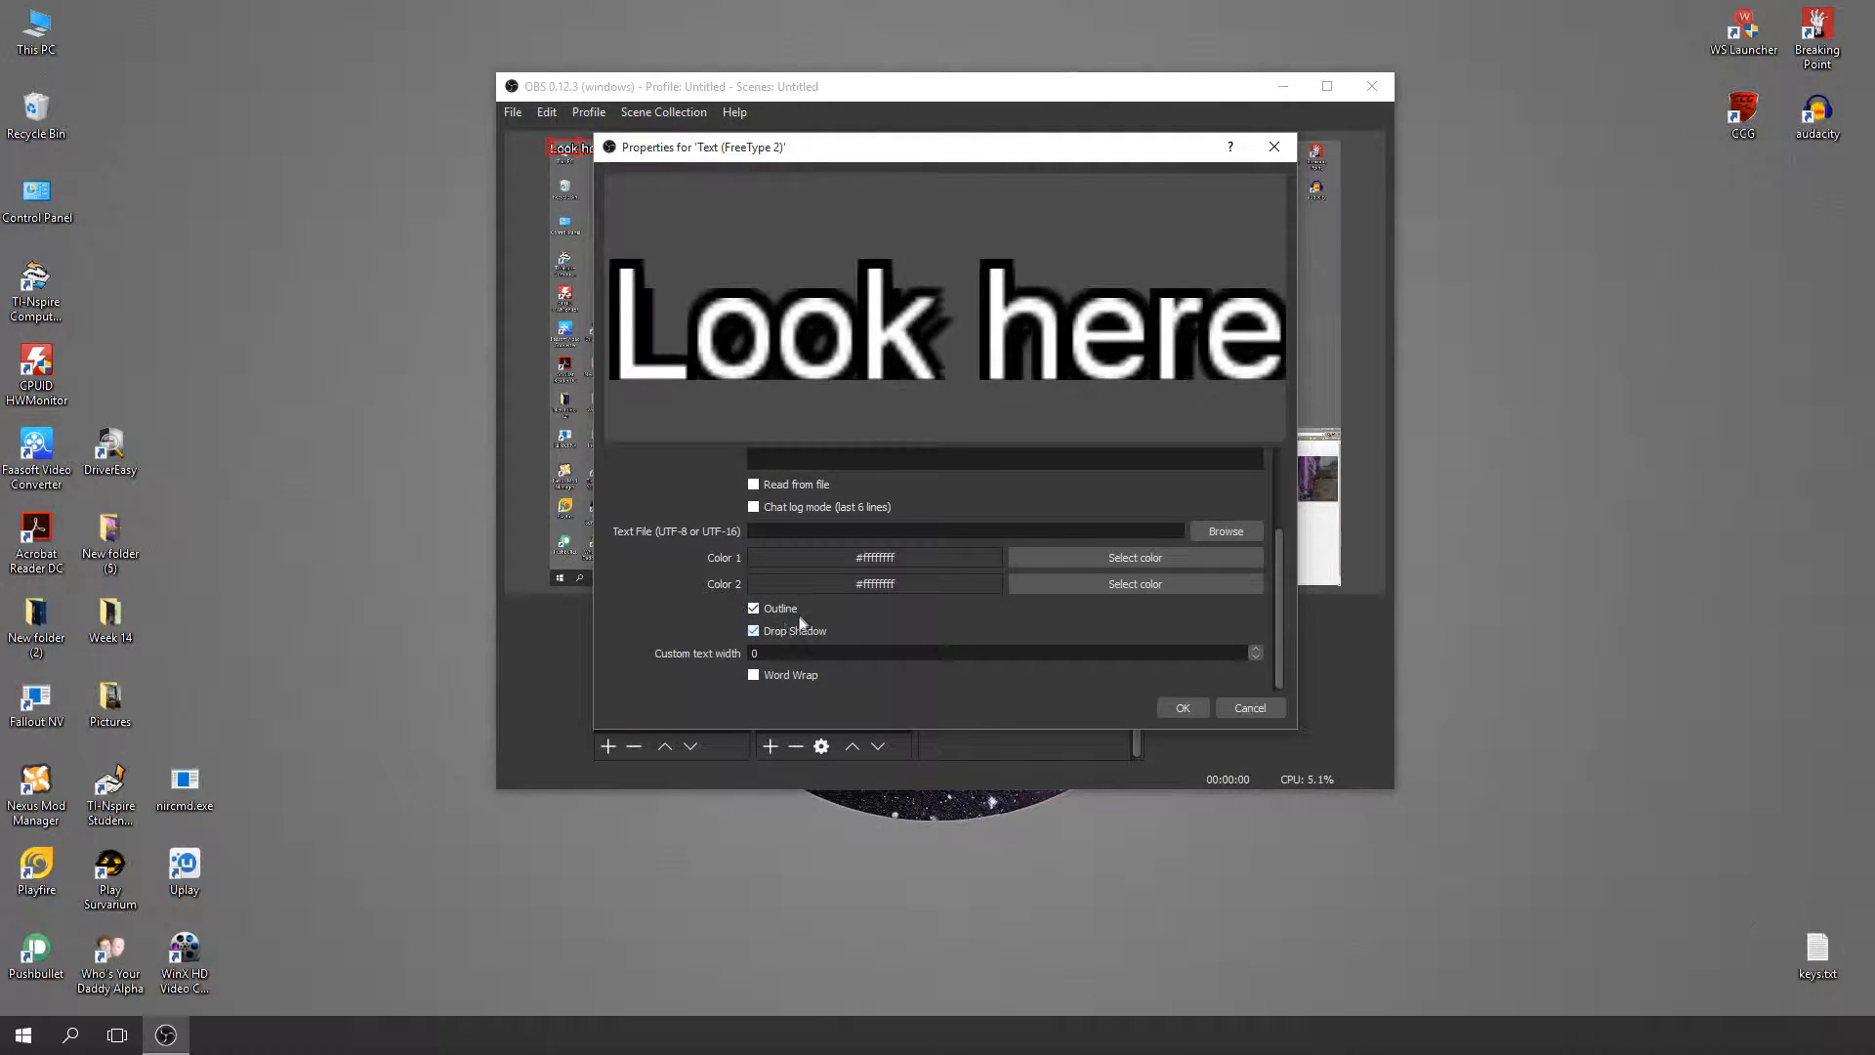
{"action": "scroll", "coordinate": [793, 685], "scroll_direction": "up", "scroll_amount": 3}
{"action": "scroll", "coordinate": [850, 631], "scroll_direction": "down", "scroll_amount": 3}
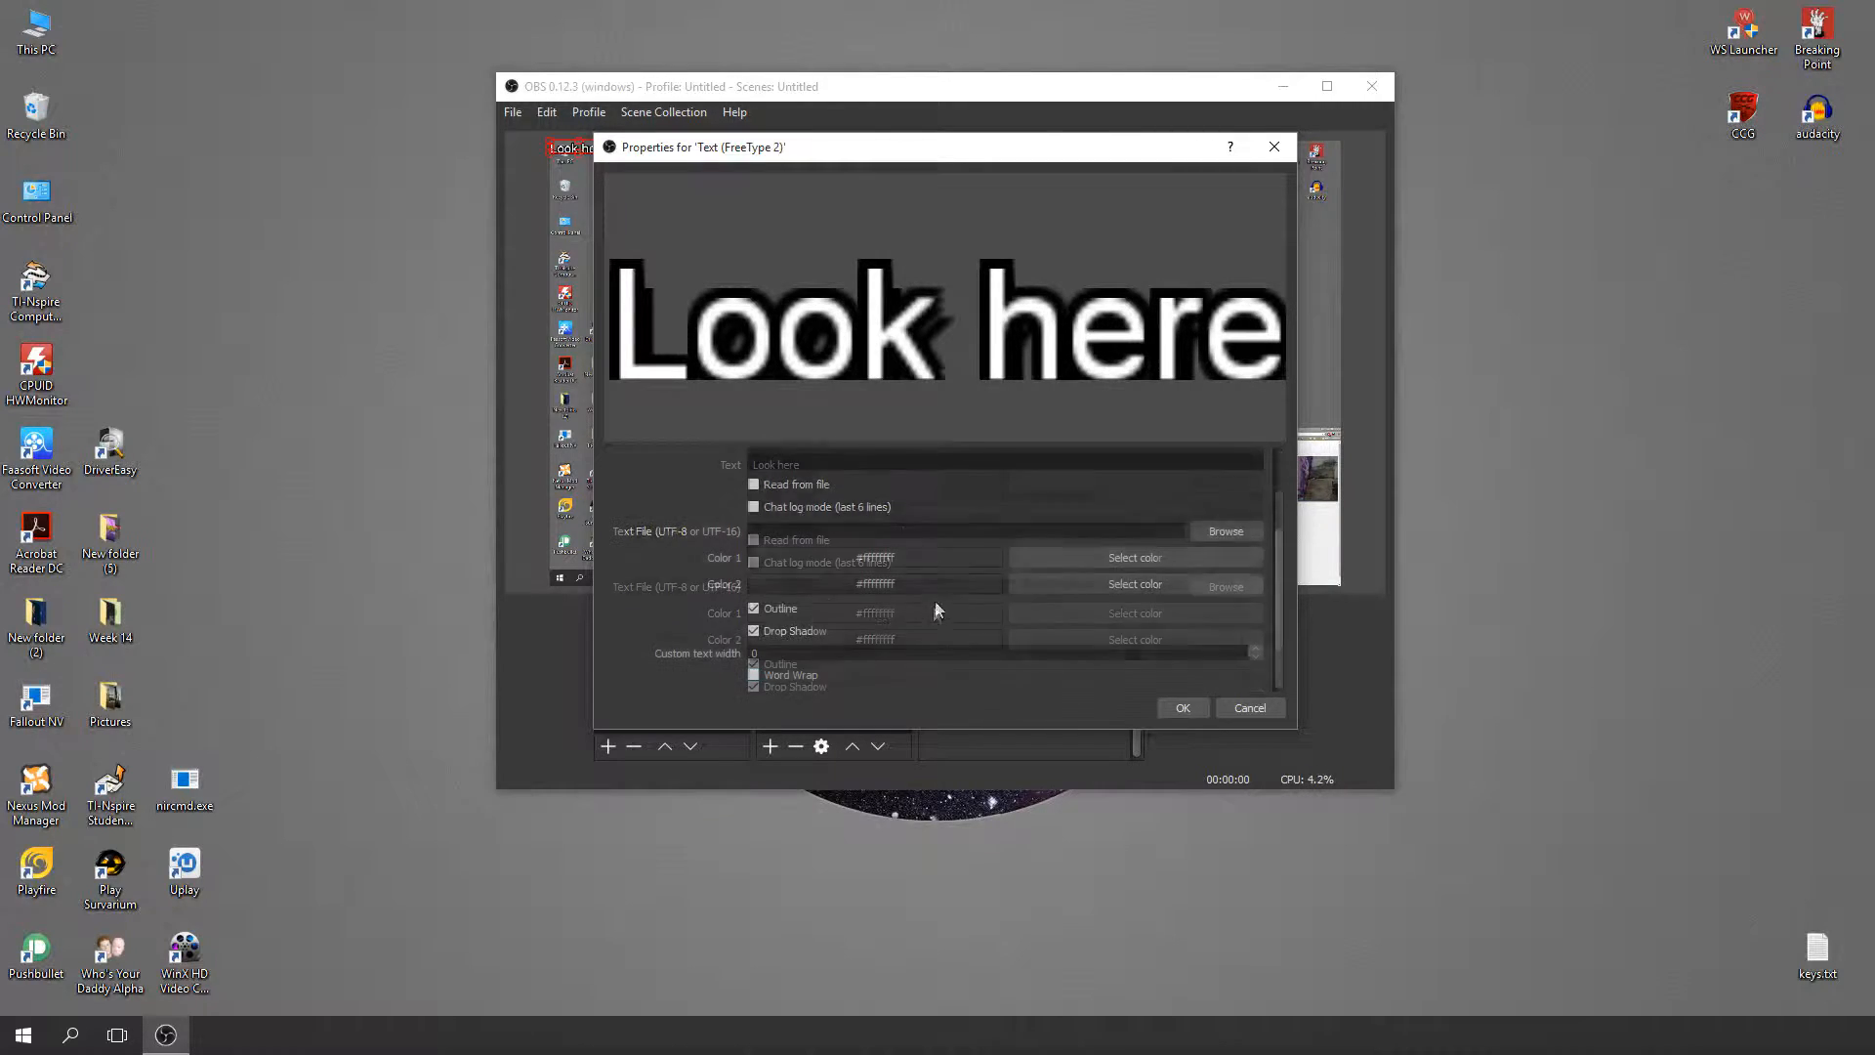
{"action": "left_click", "coordinate": [1172, 709]}
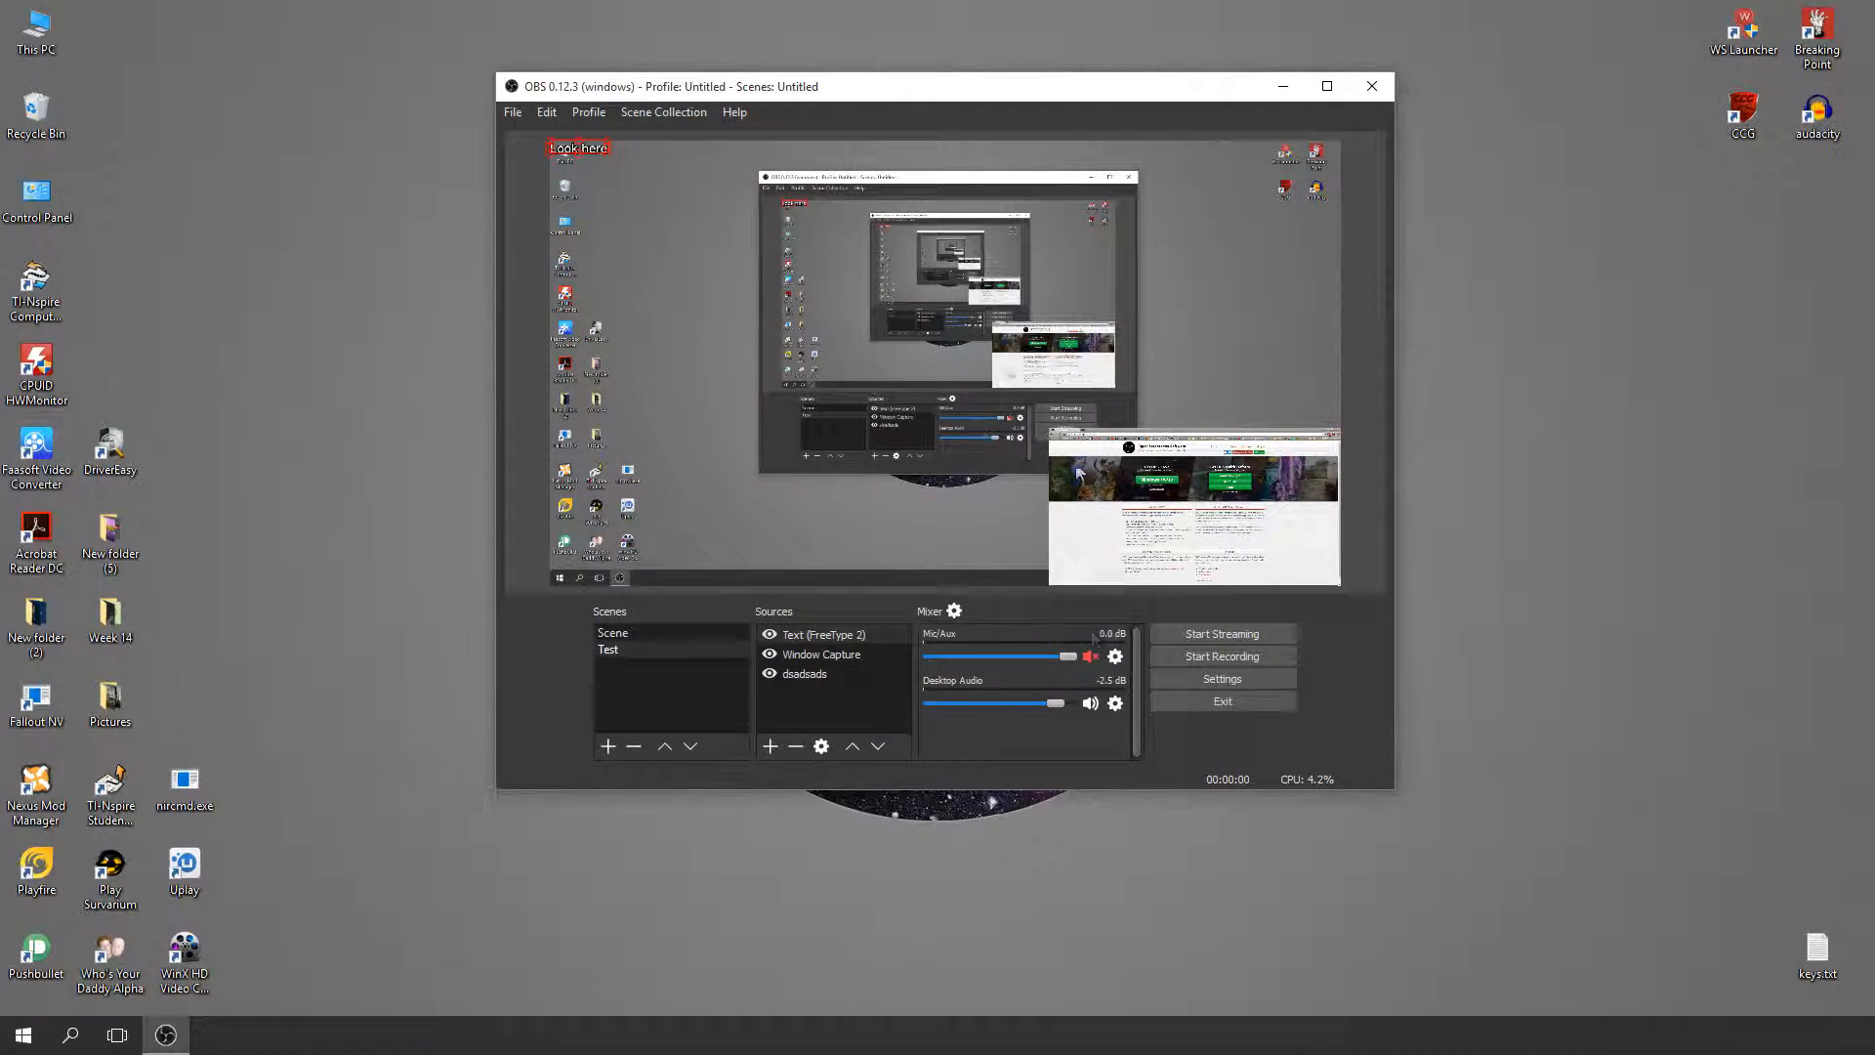
{"action": "left_click_drag", "start_coordinate": [599, 161], "coordinate": [1160, 408]}
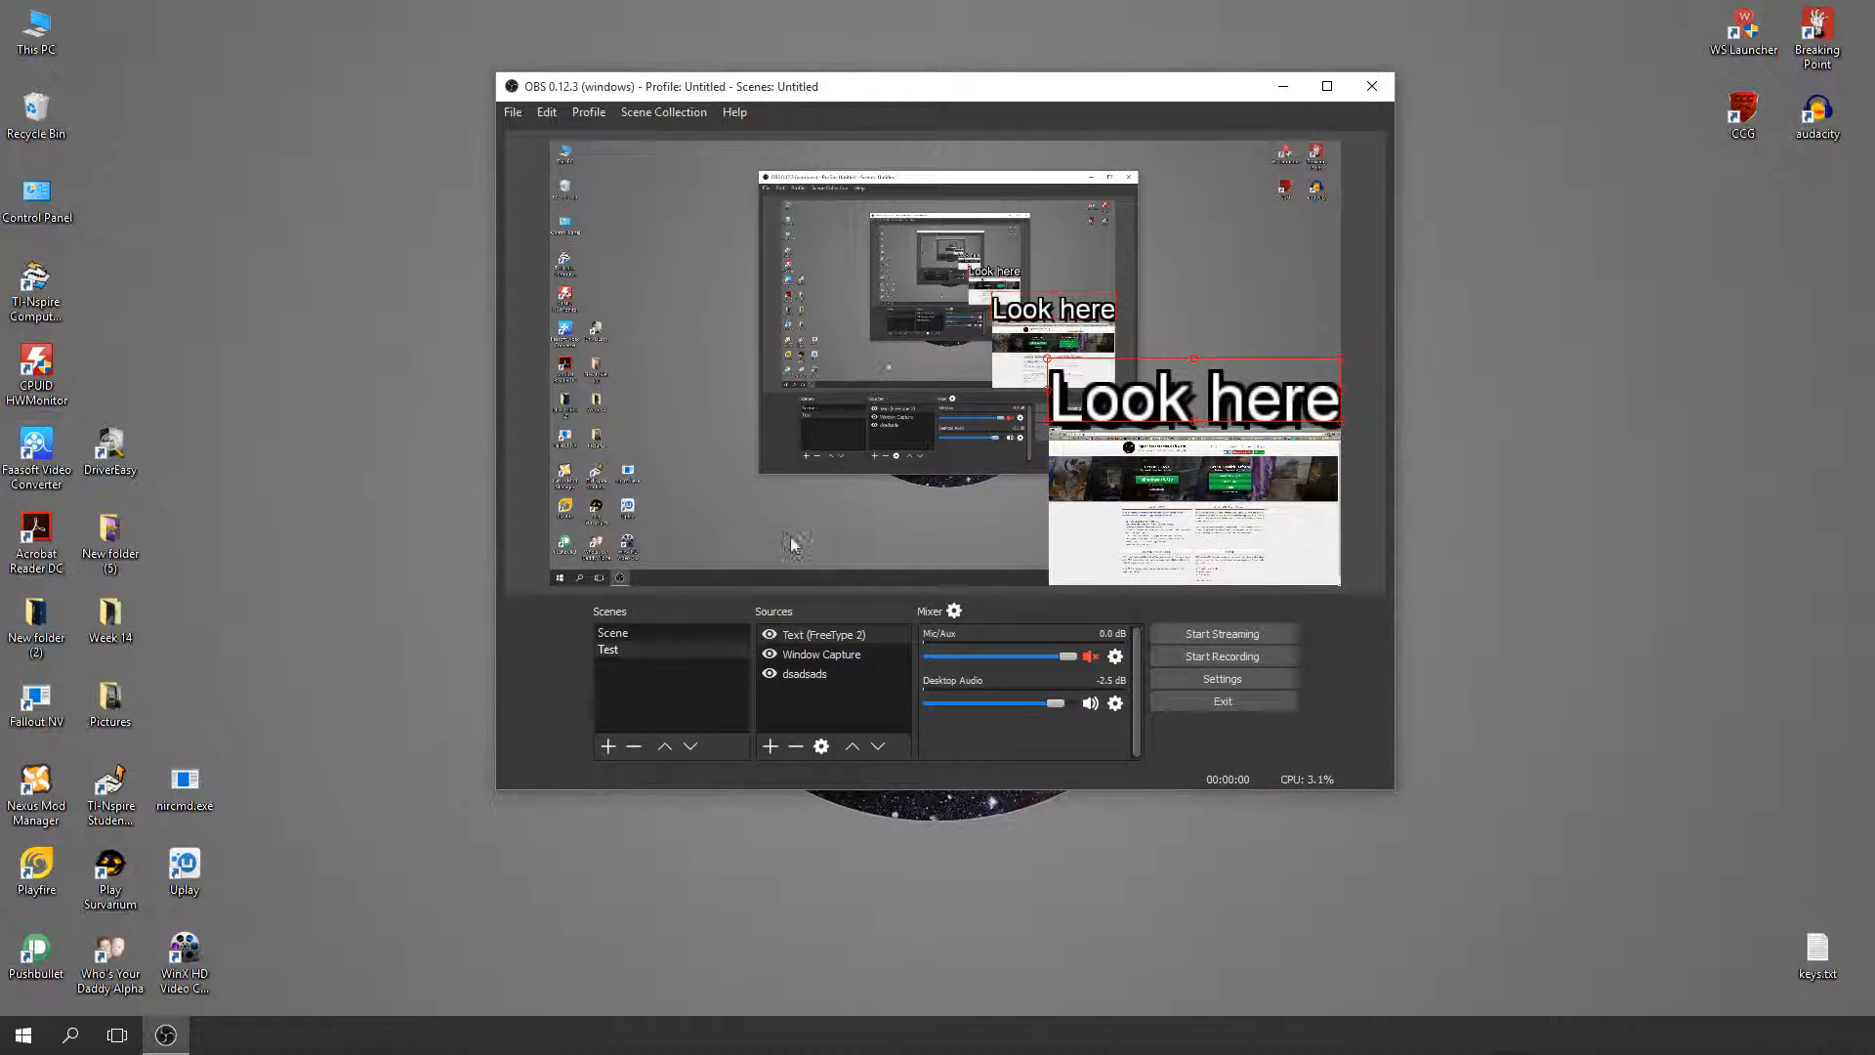
- Add a Media Source with the default name, using the local file 1.jpg from the Desktop's Week 14 folder
{"action": "left_click", "coordinate": [770, 745]}
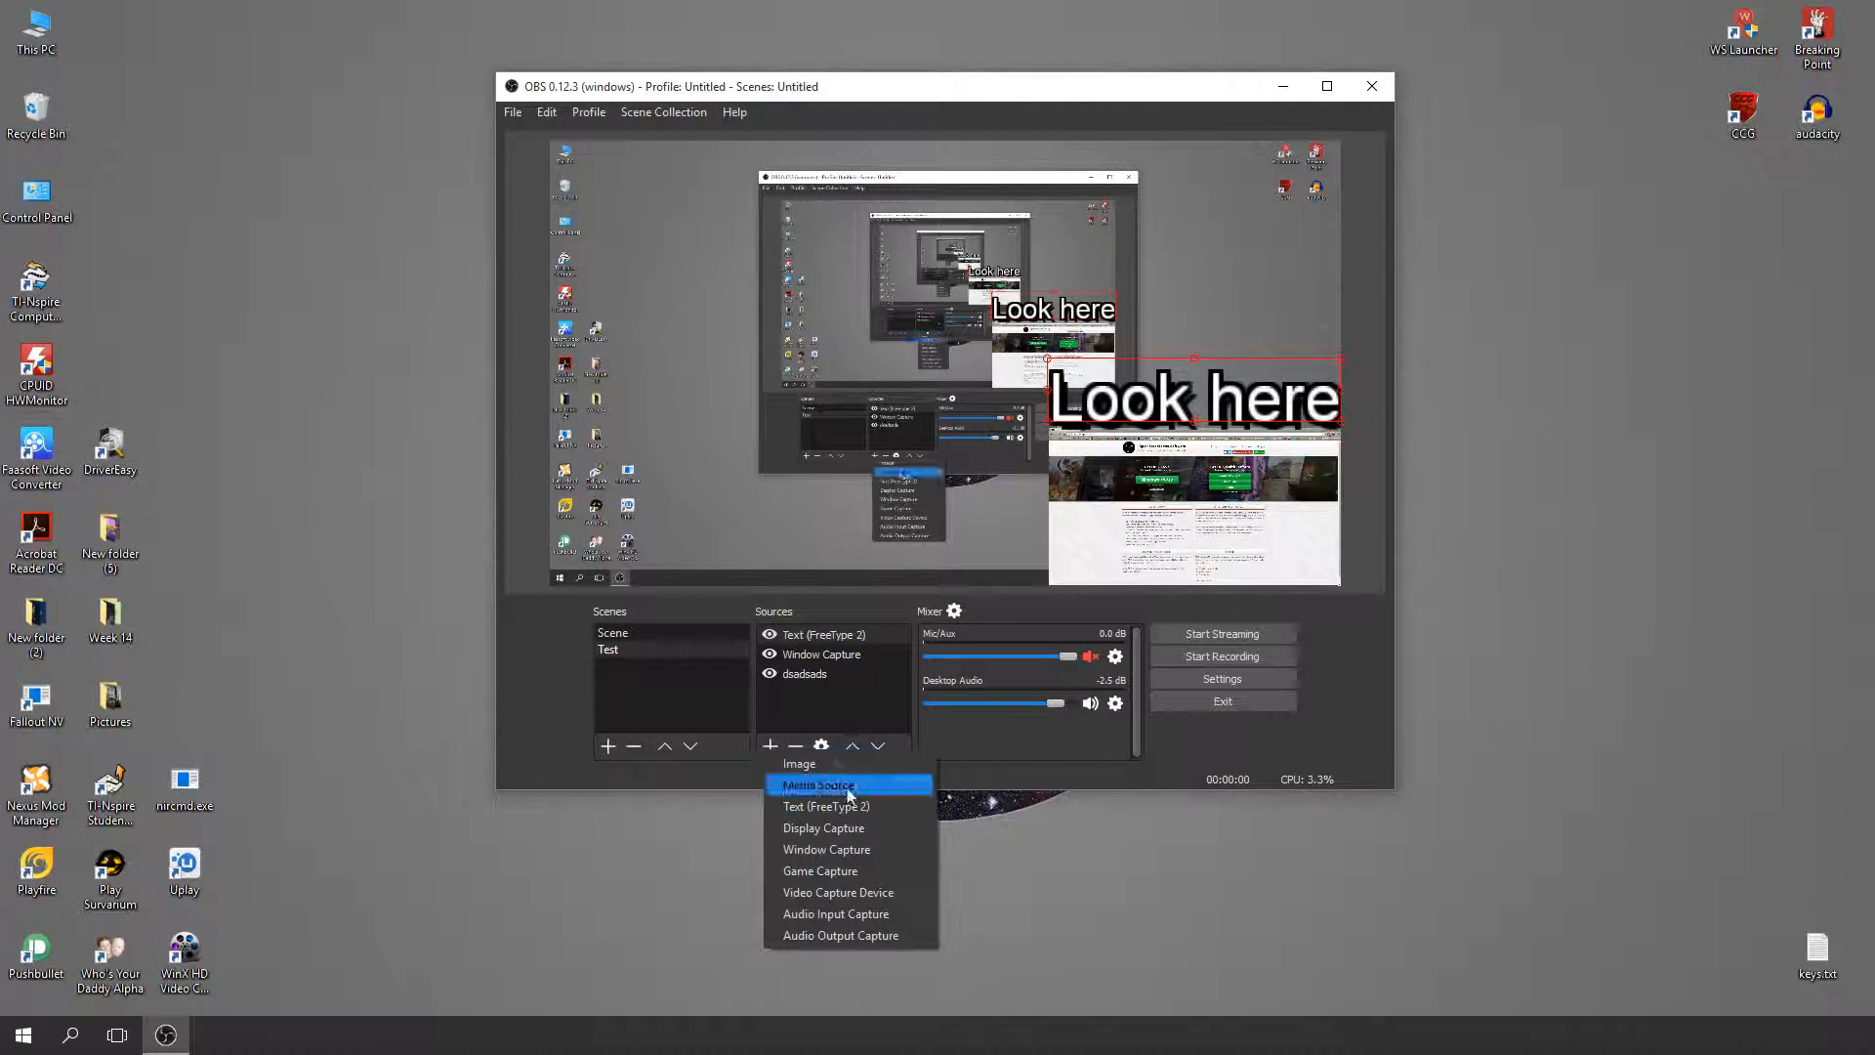
{"action": "left_click", "coordinate": [793, 778]}
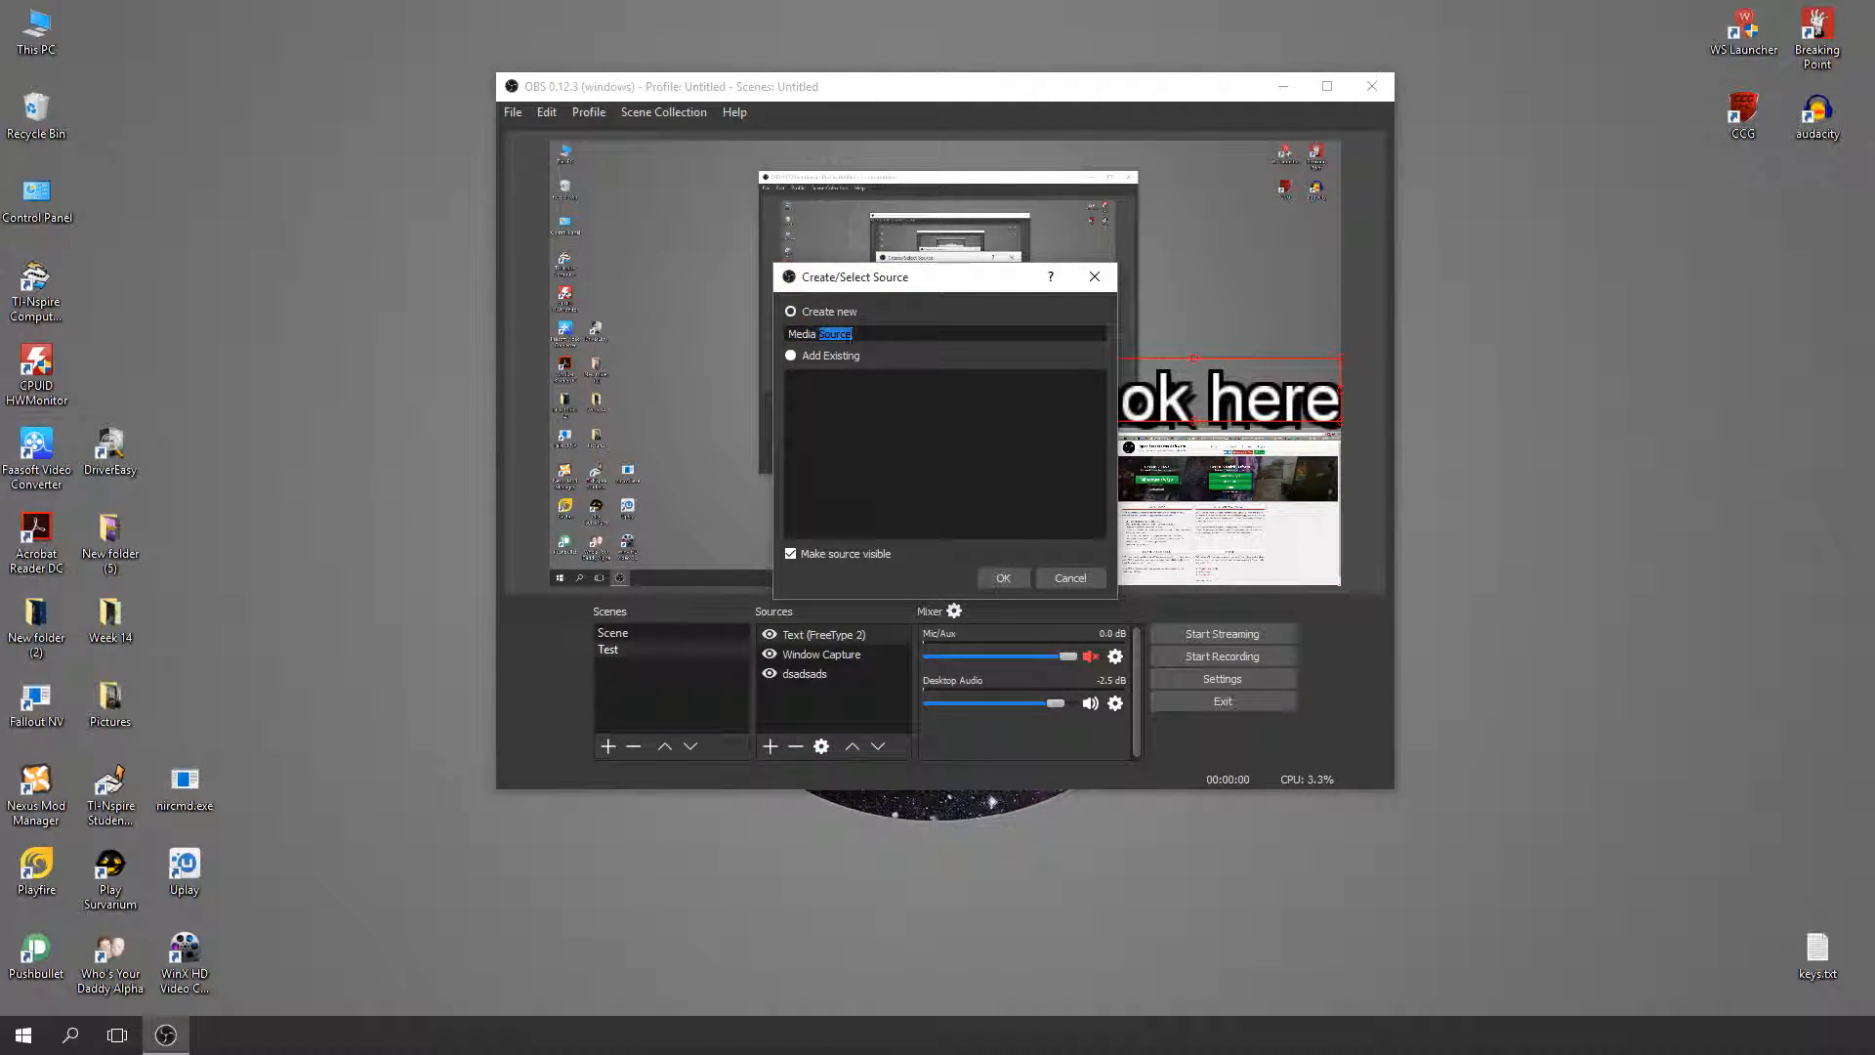
{"action": "left_click", "coordinate": [1003, 577]}
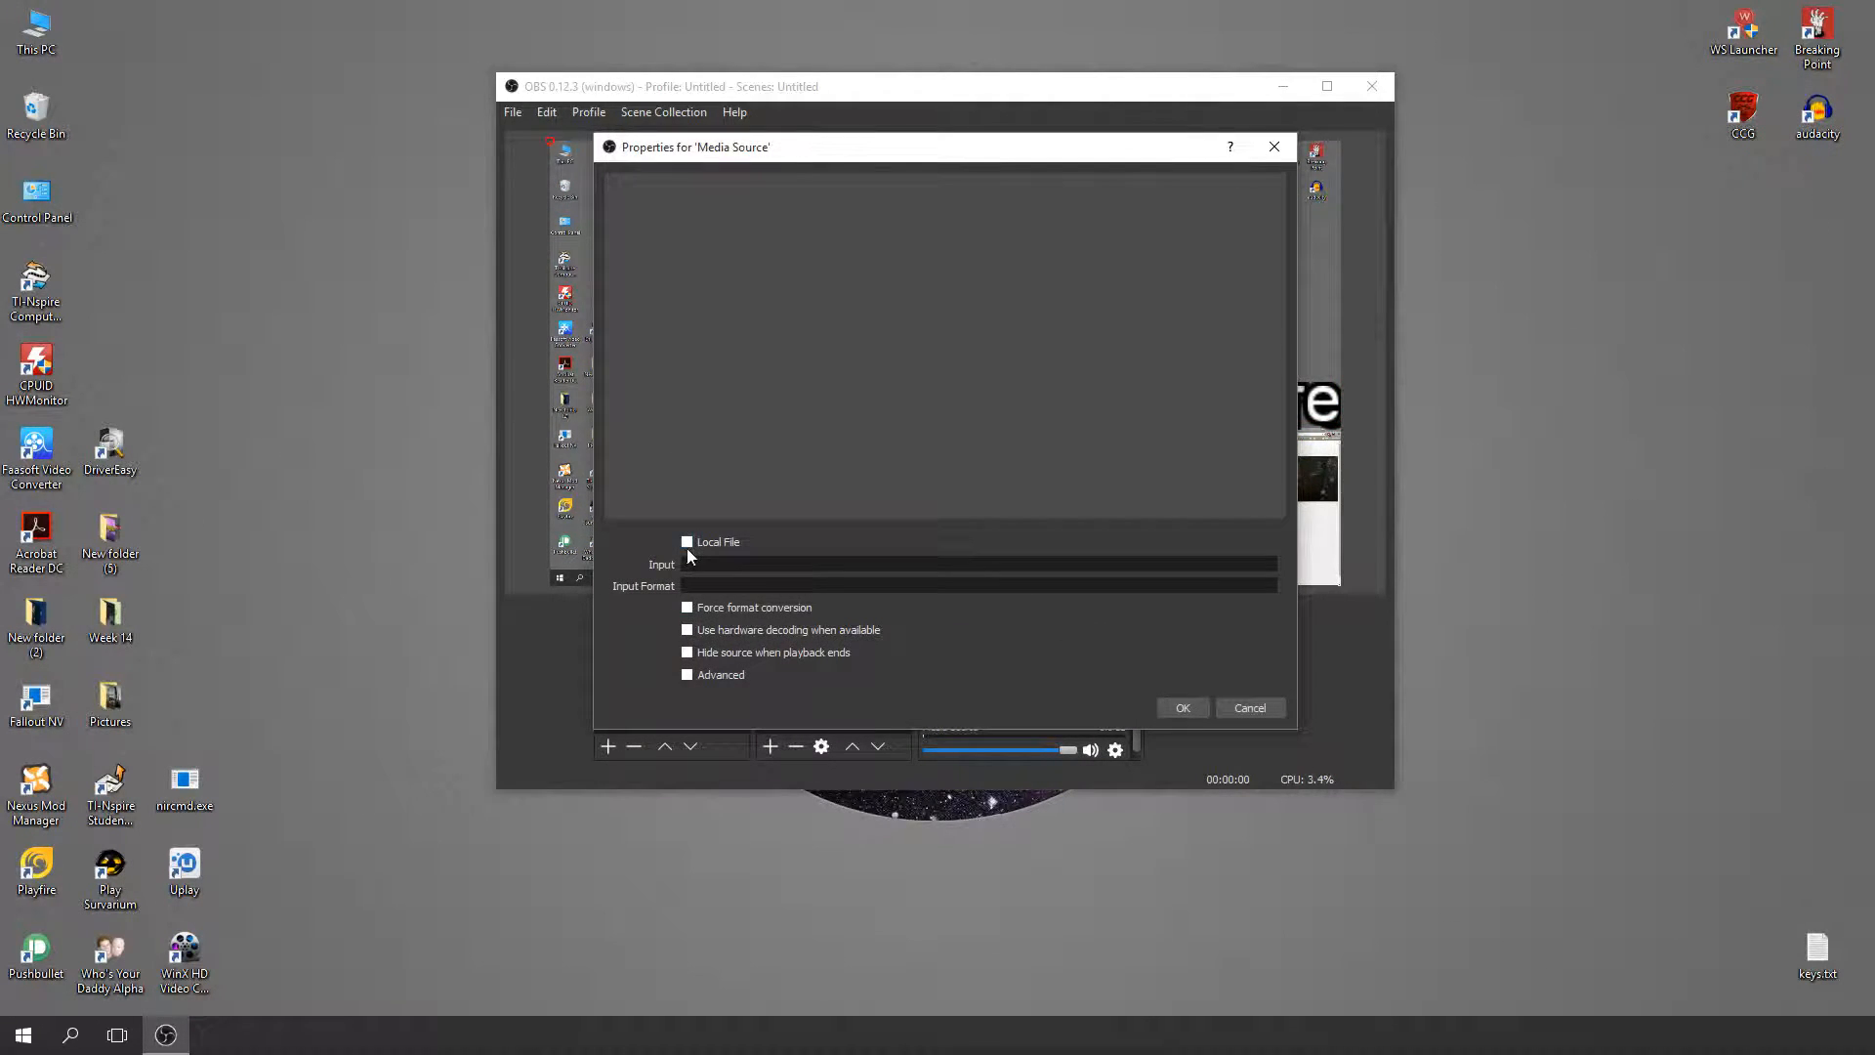
{"action": "left_click", "coordinate": [687, 541]}
{"action": "left_click", "coordinate": [1242, 558]}
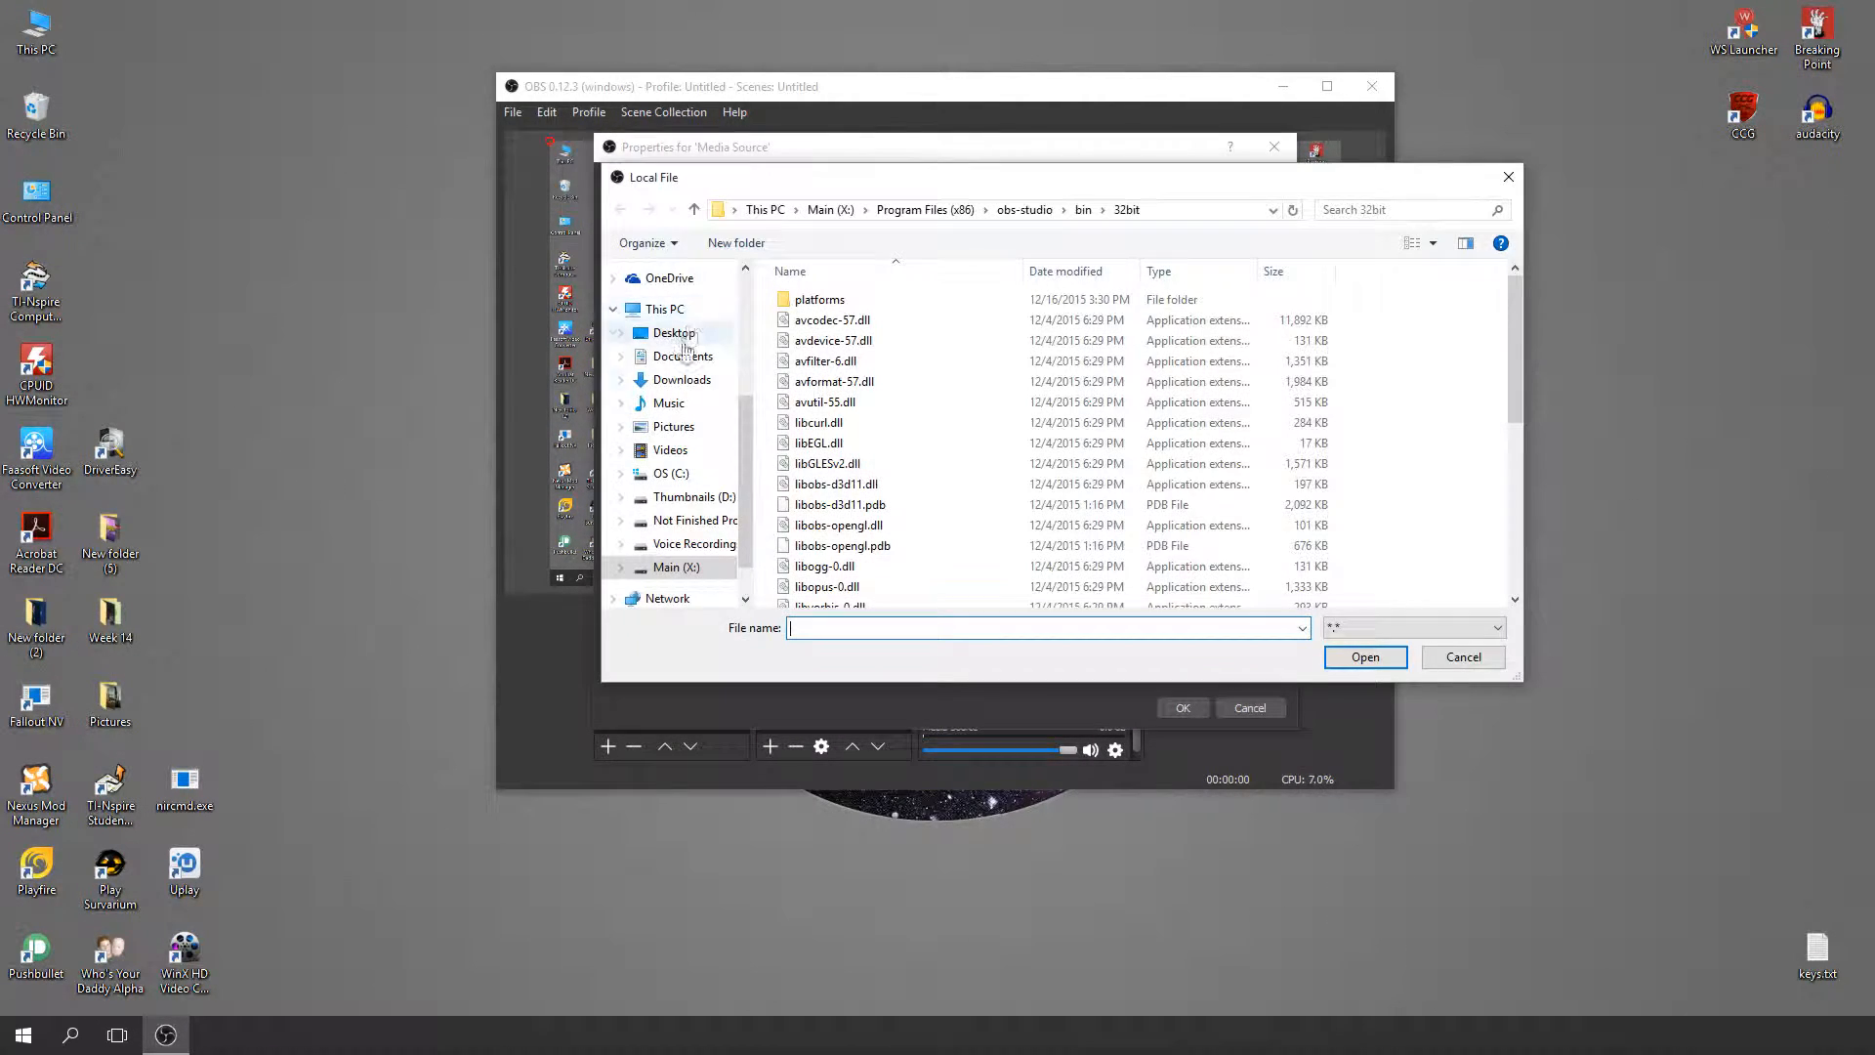
{"action": "left_click", "coordinate": [679, 333]}
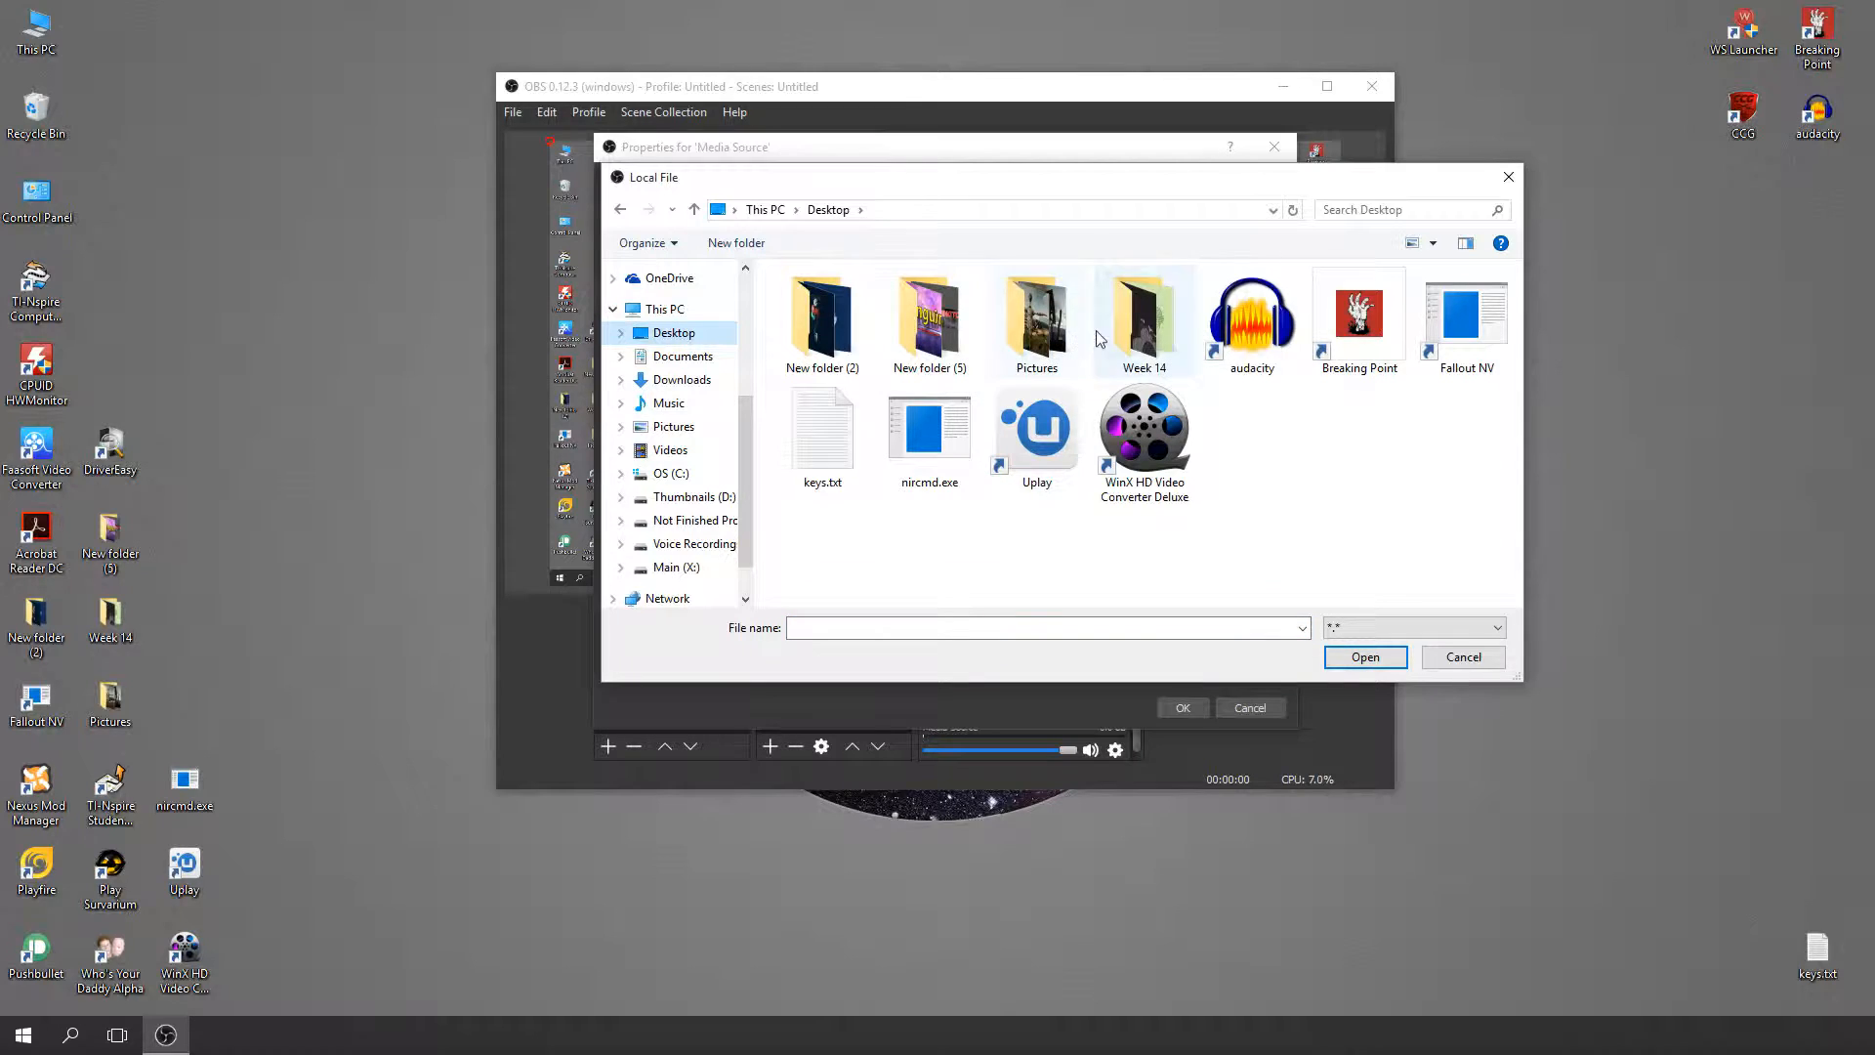
{"action": "double_click", "coordinate": [1140, 322]}
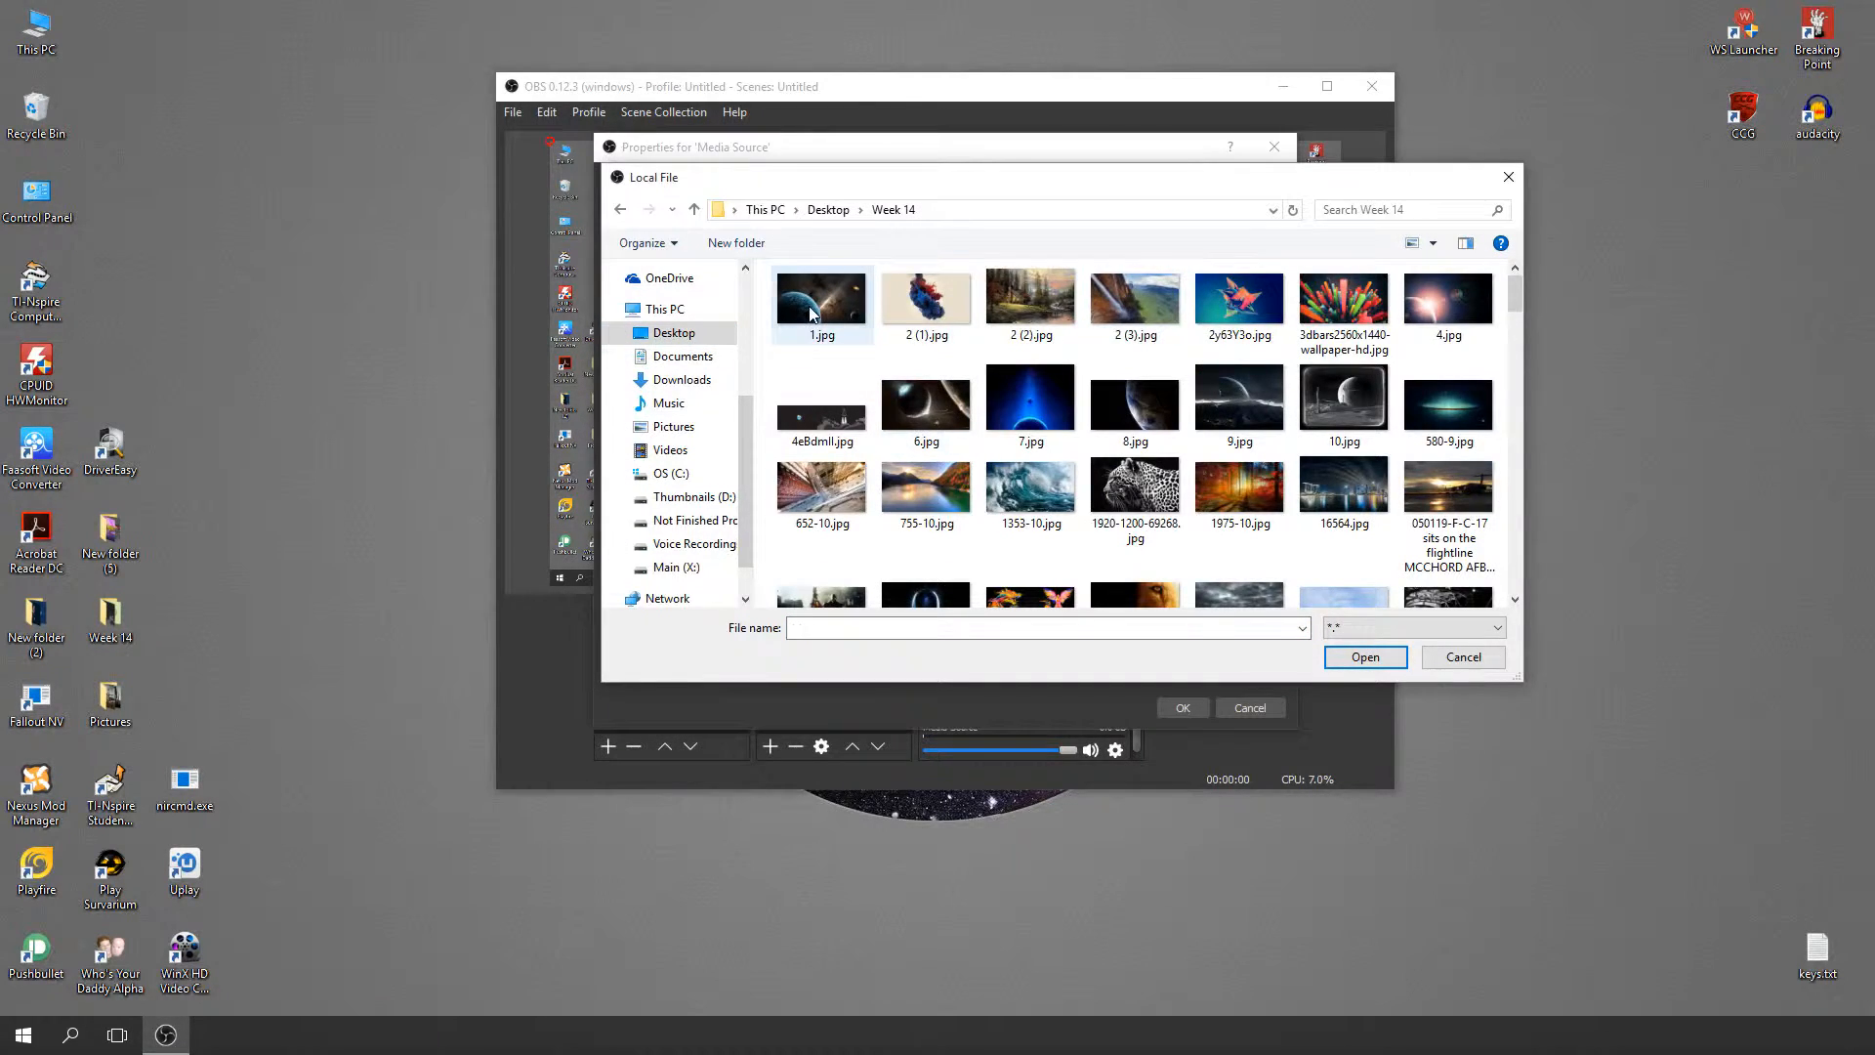
{"action": "double_click", "coordinate": [819, 303]}
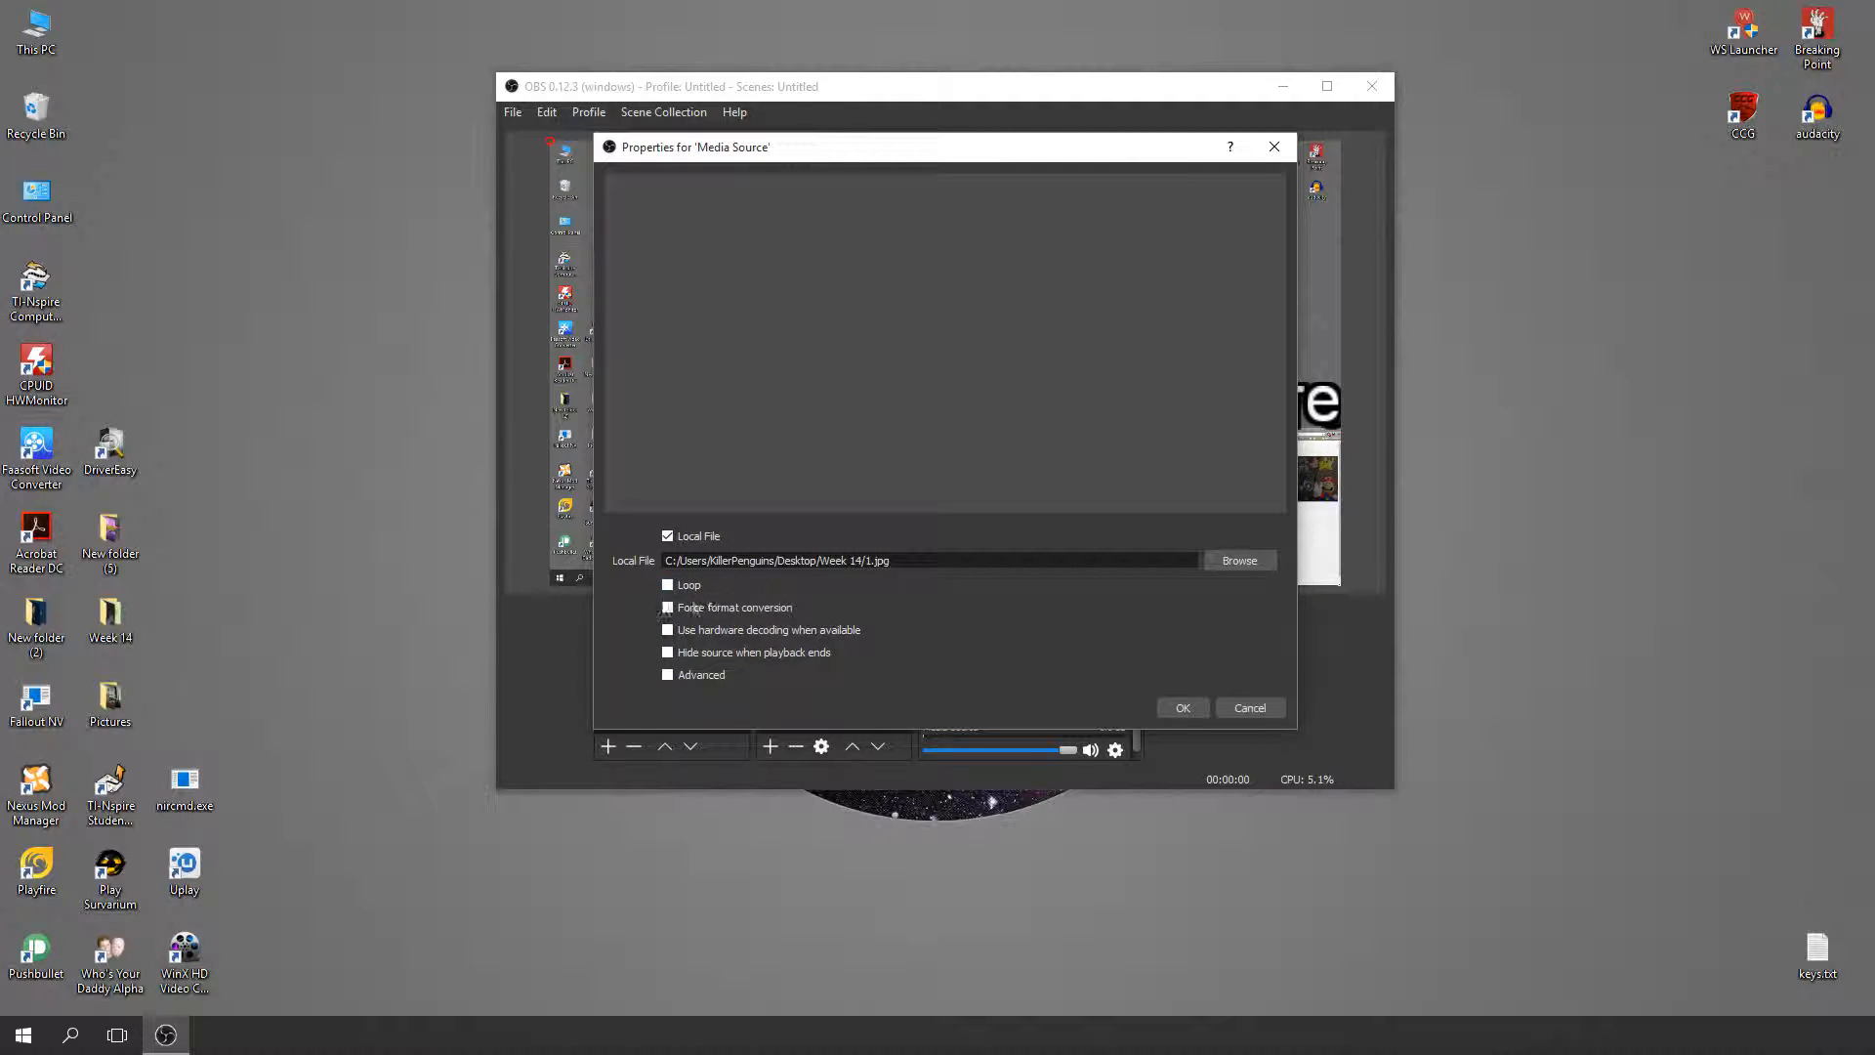
{"action": "left_click", "coordinate": [1183, 707]}
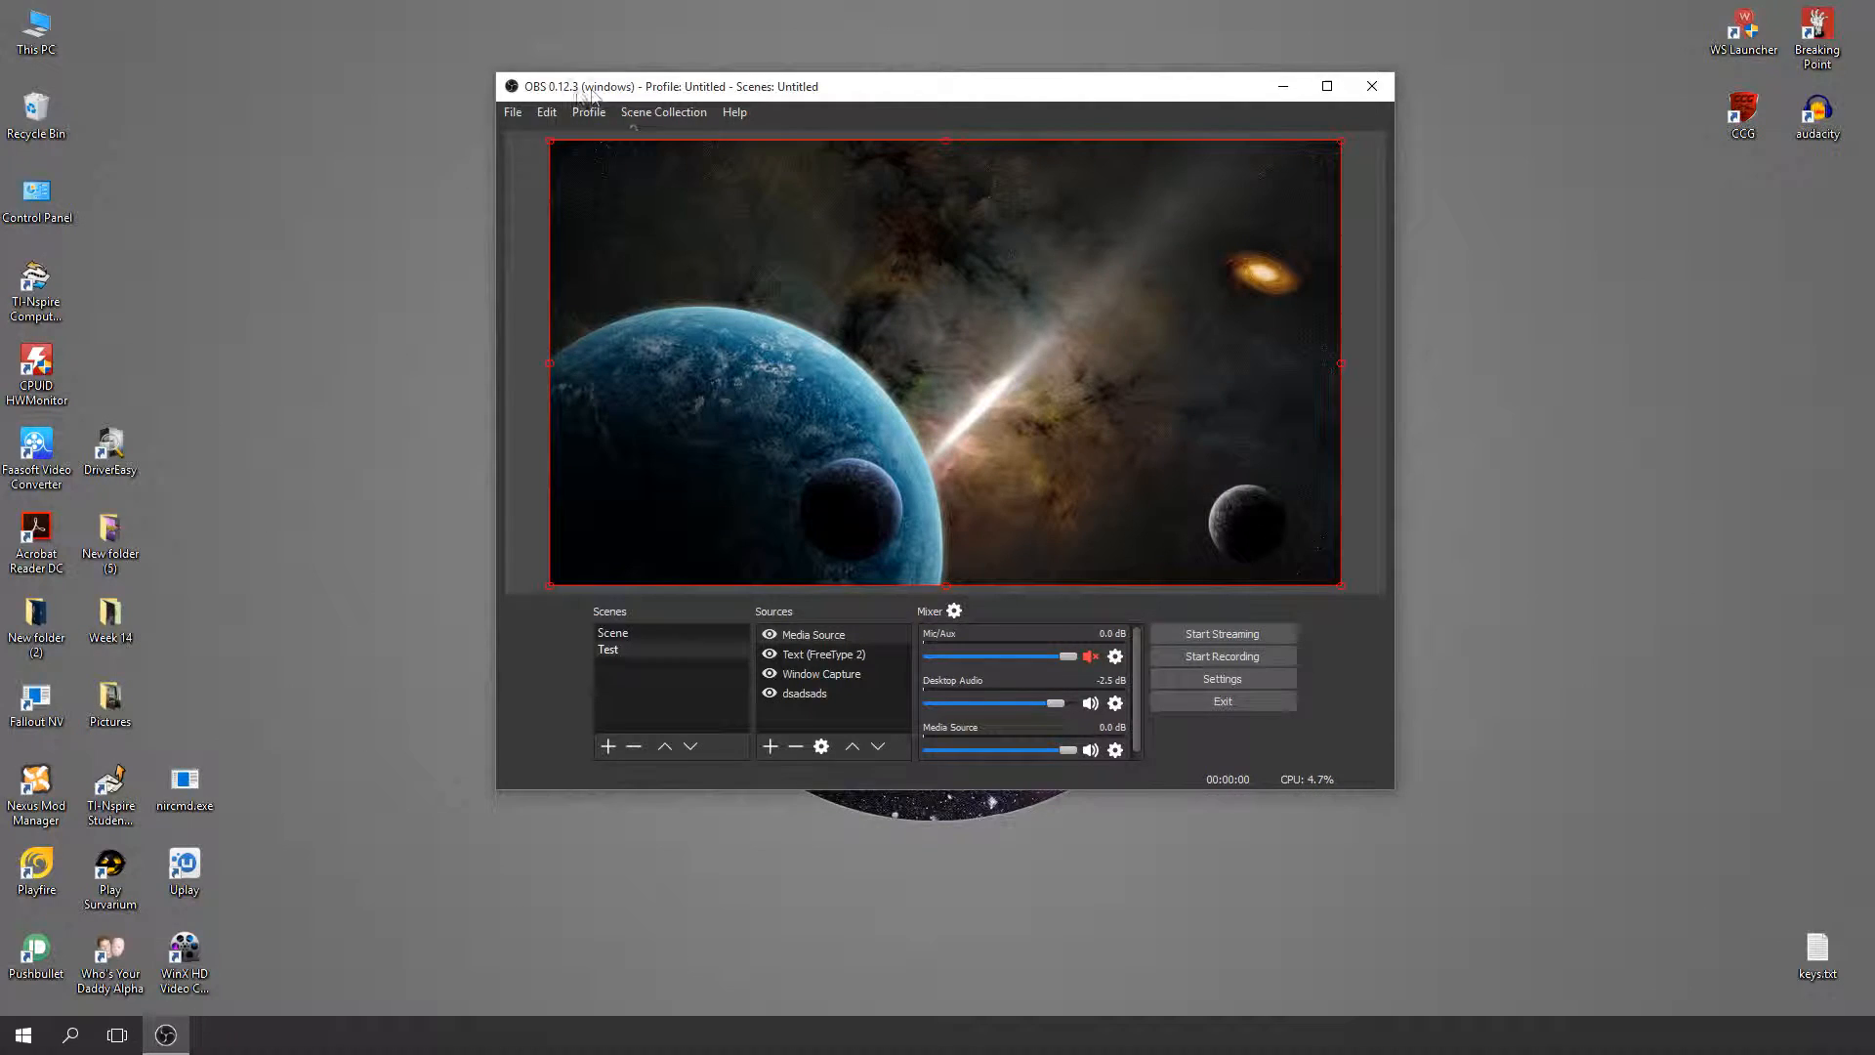
- Shrink the planet image and reposition it in the upper-right area of the canvas, above the Look here text
{"action": "left_click_drag", "start_coordinate": [549, 145], "coordinate": [1268, 460]}
{"action": "left_click_drag", "start_coordinate": [1238, 523], "coordinate": [1240, 215]}
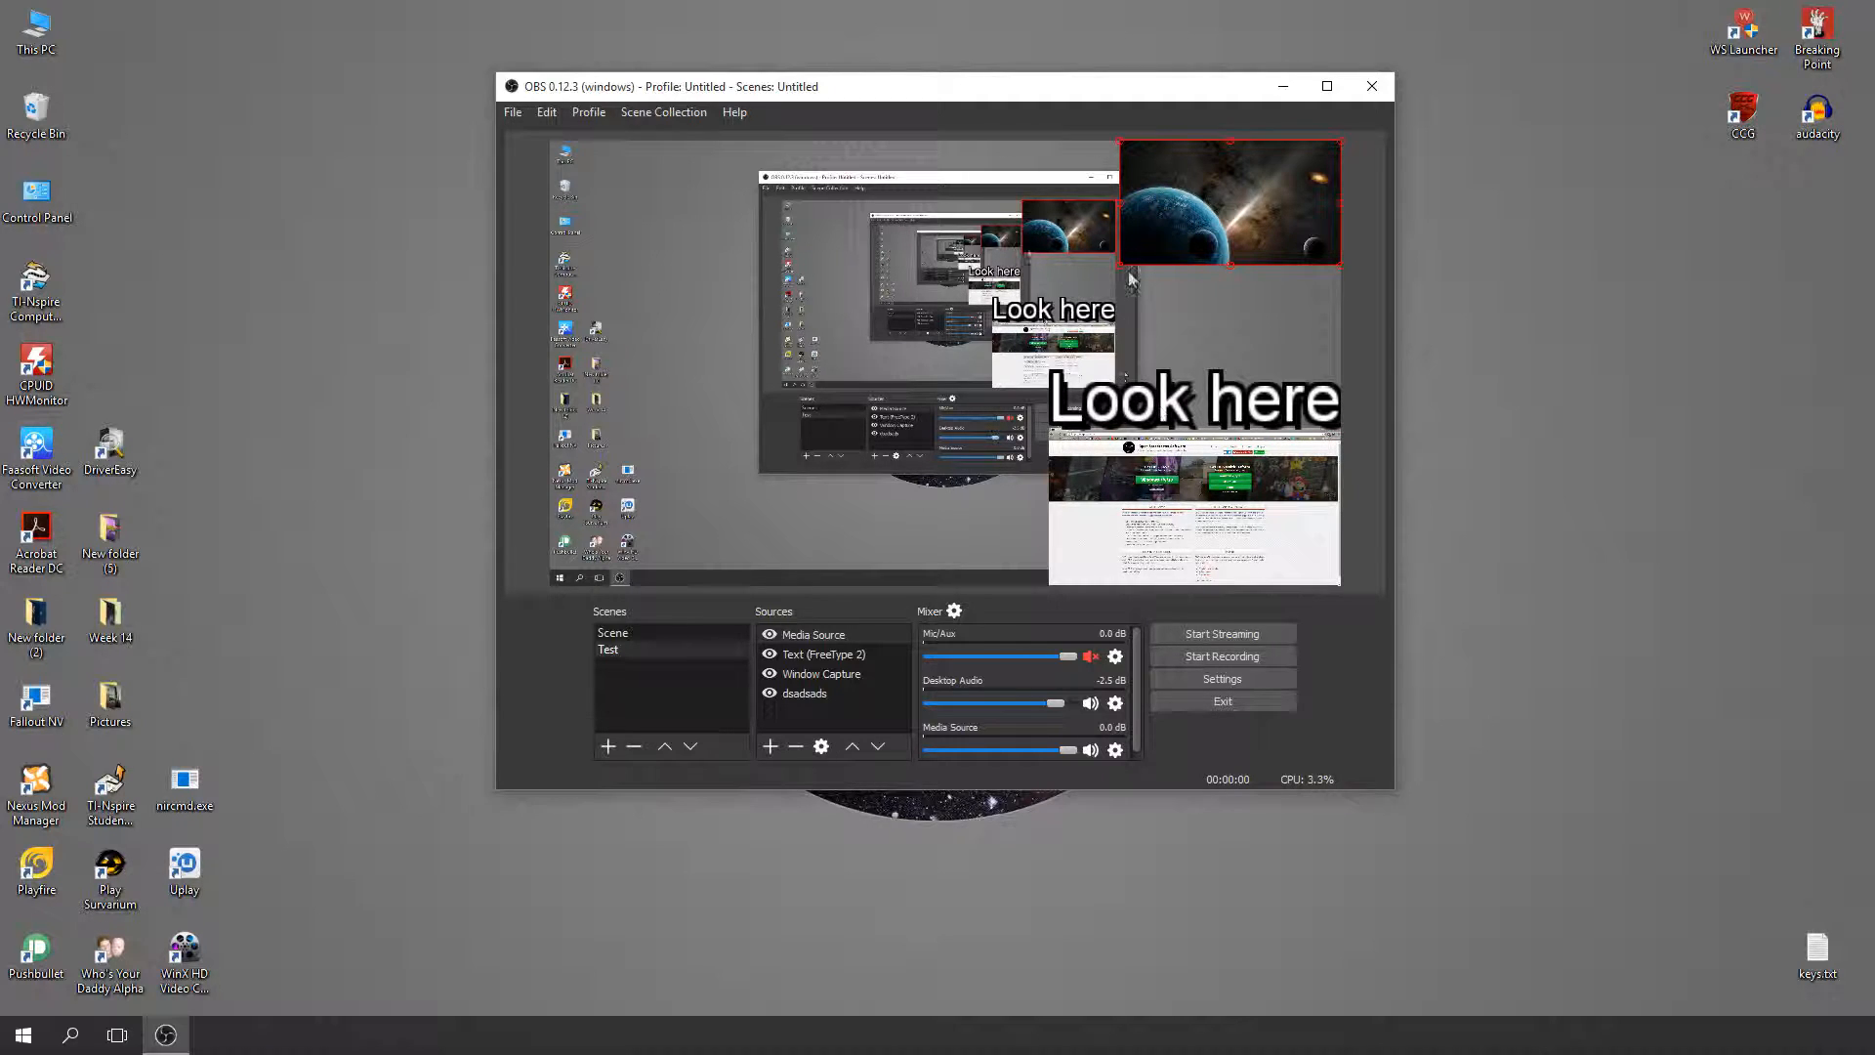
{"action": "left_click", "coordinate": [831, 672]}
{"action": "left_click", "coordinate": [830, 655]}
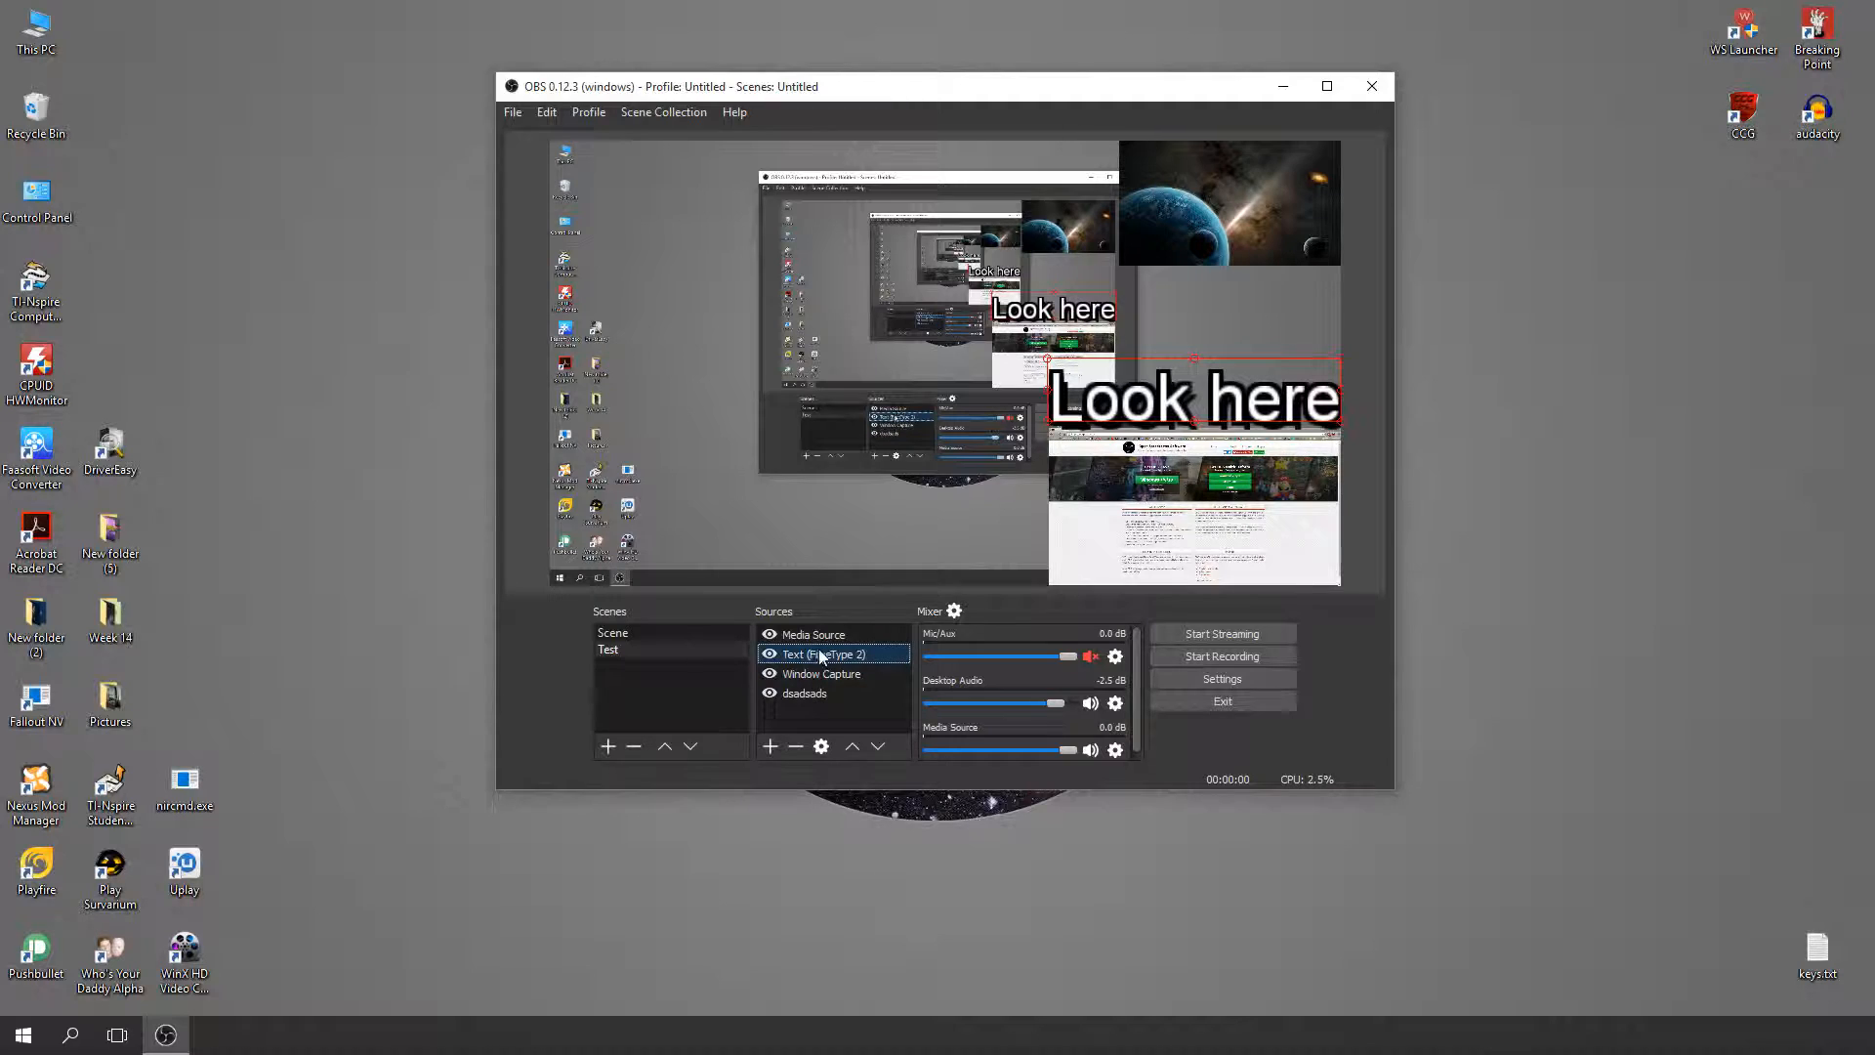
{"action": "left_click", "coordinate": [1188, 213]}
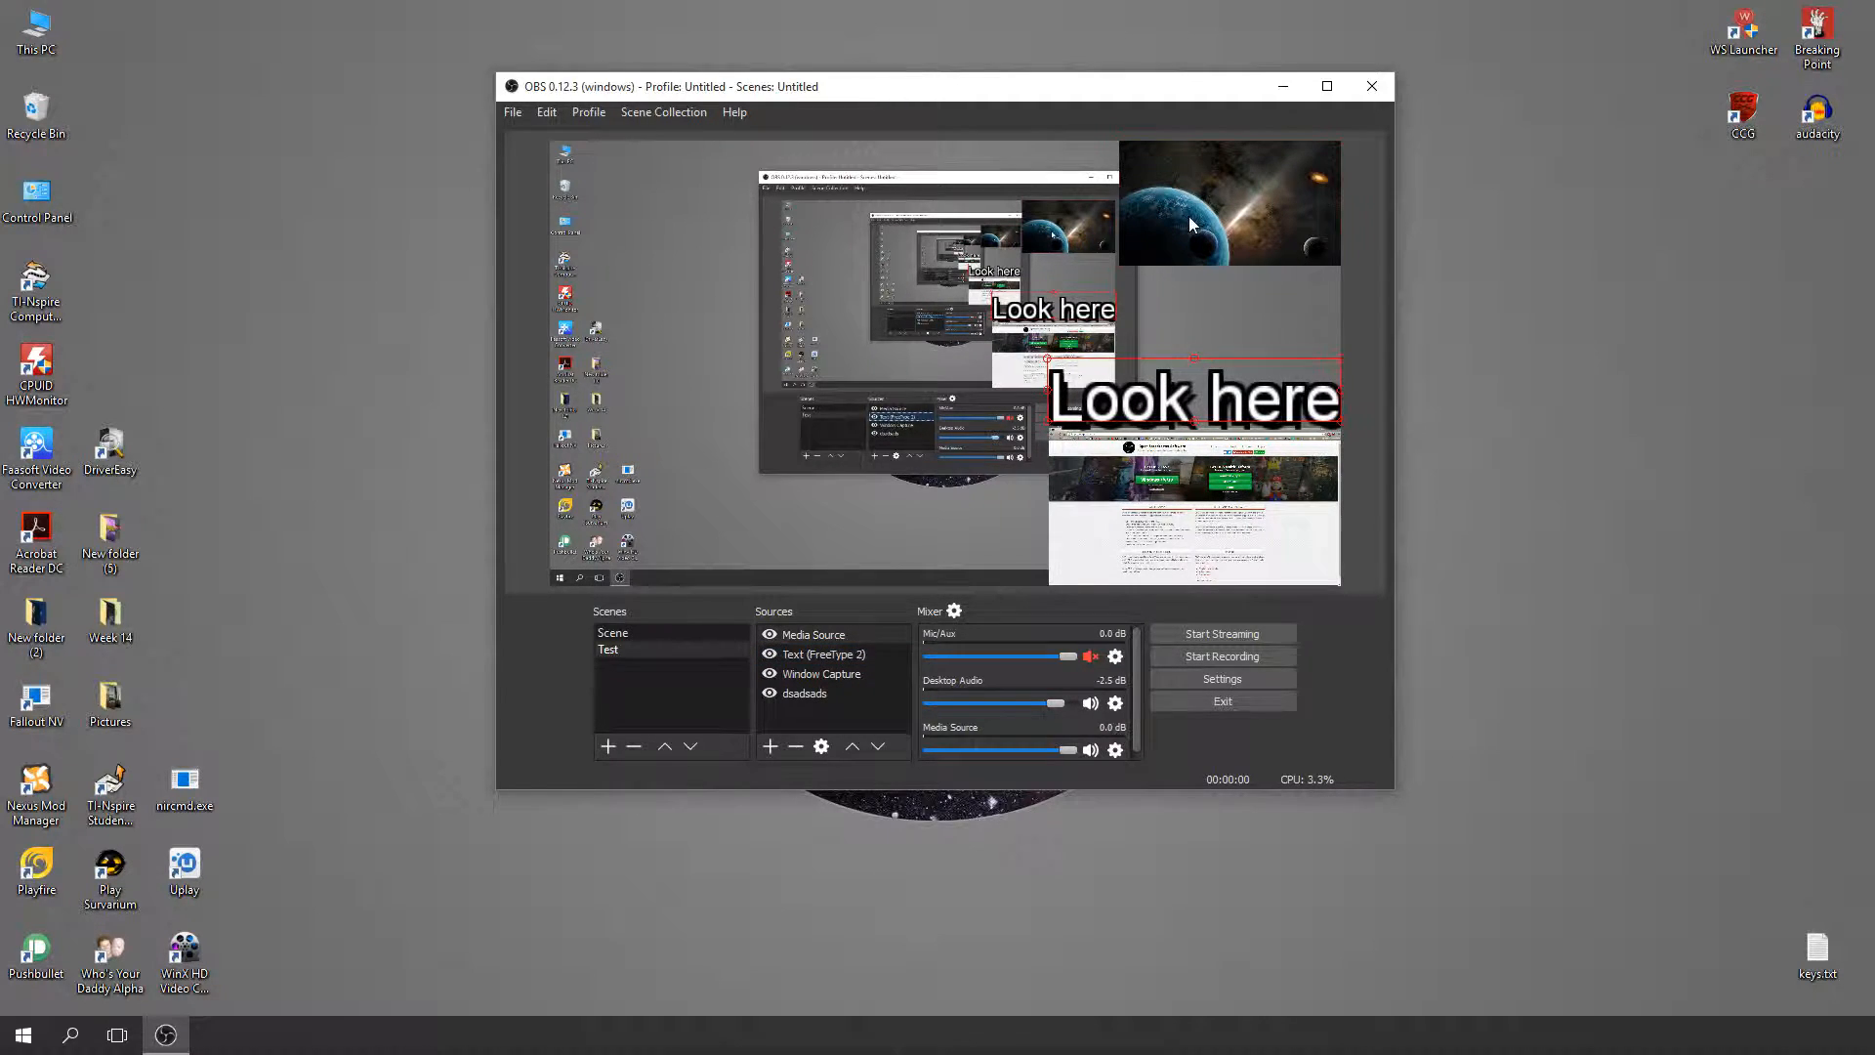
{"action": "left_click_drag", "start_coordinate": [1208, 212], "coordinate": [1134, 252]}
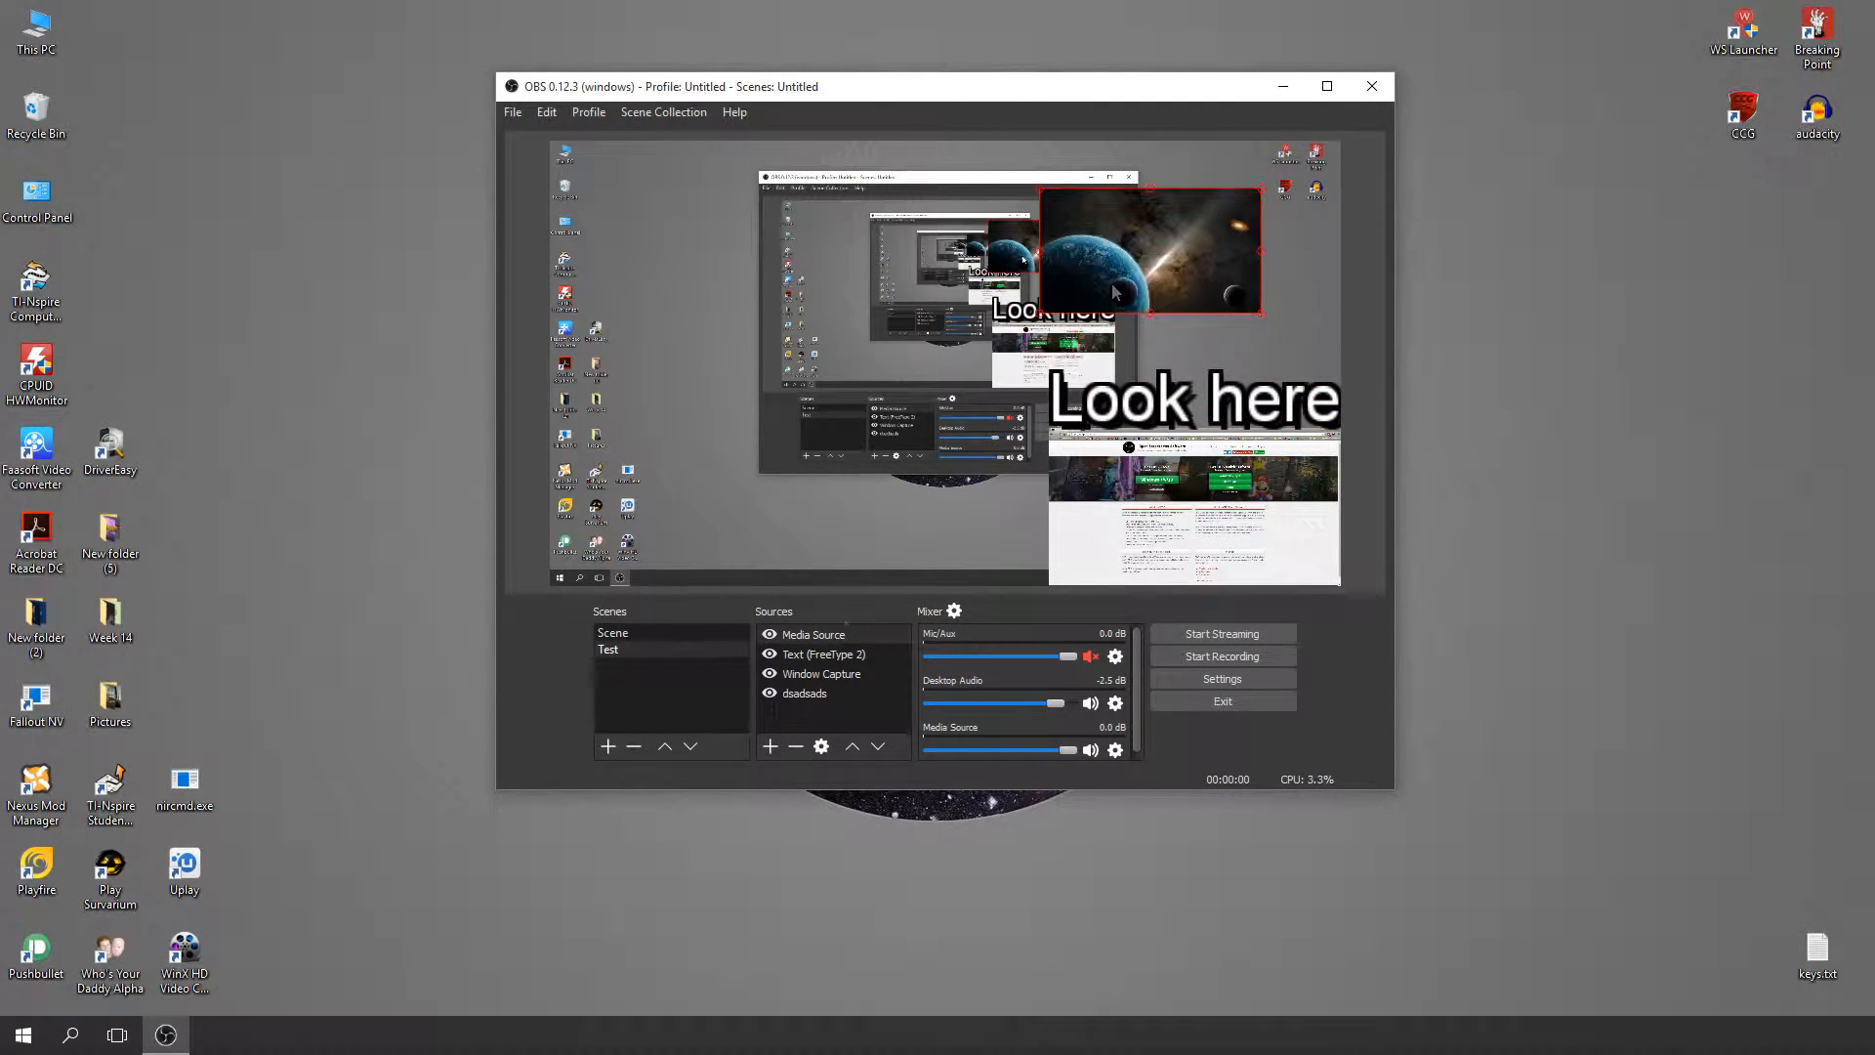
- Move the text source above the Media Source in the order, and place the enlarged planet image behind the text
{"action": "left_click", "coordinate": [830, 655]}
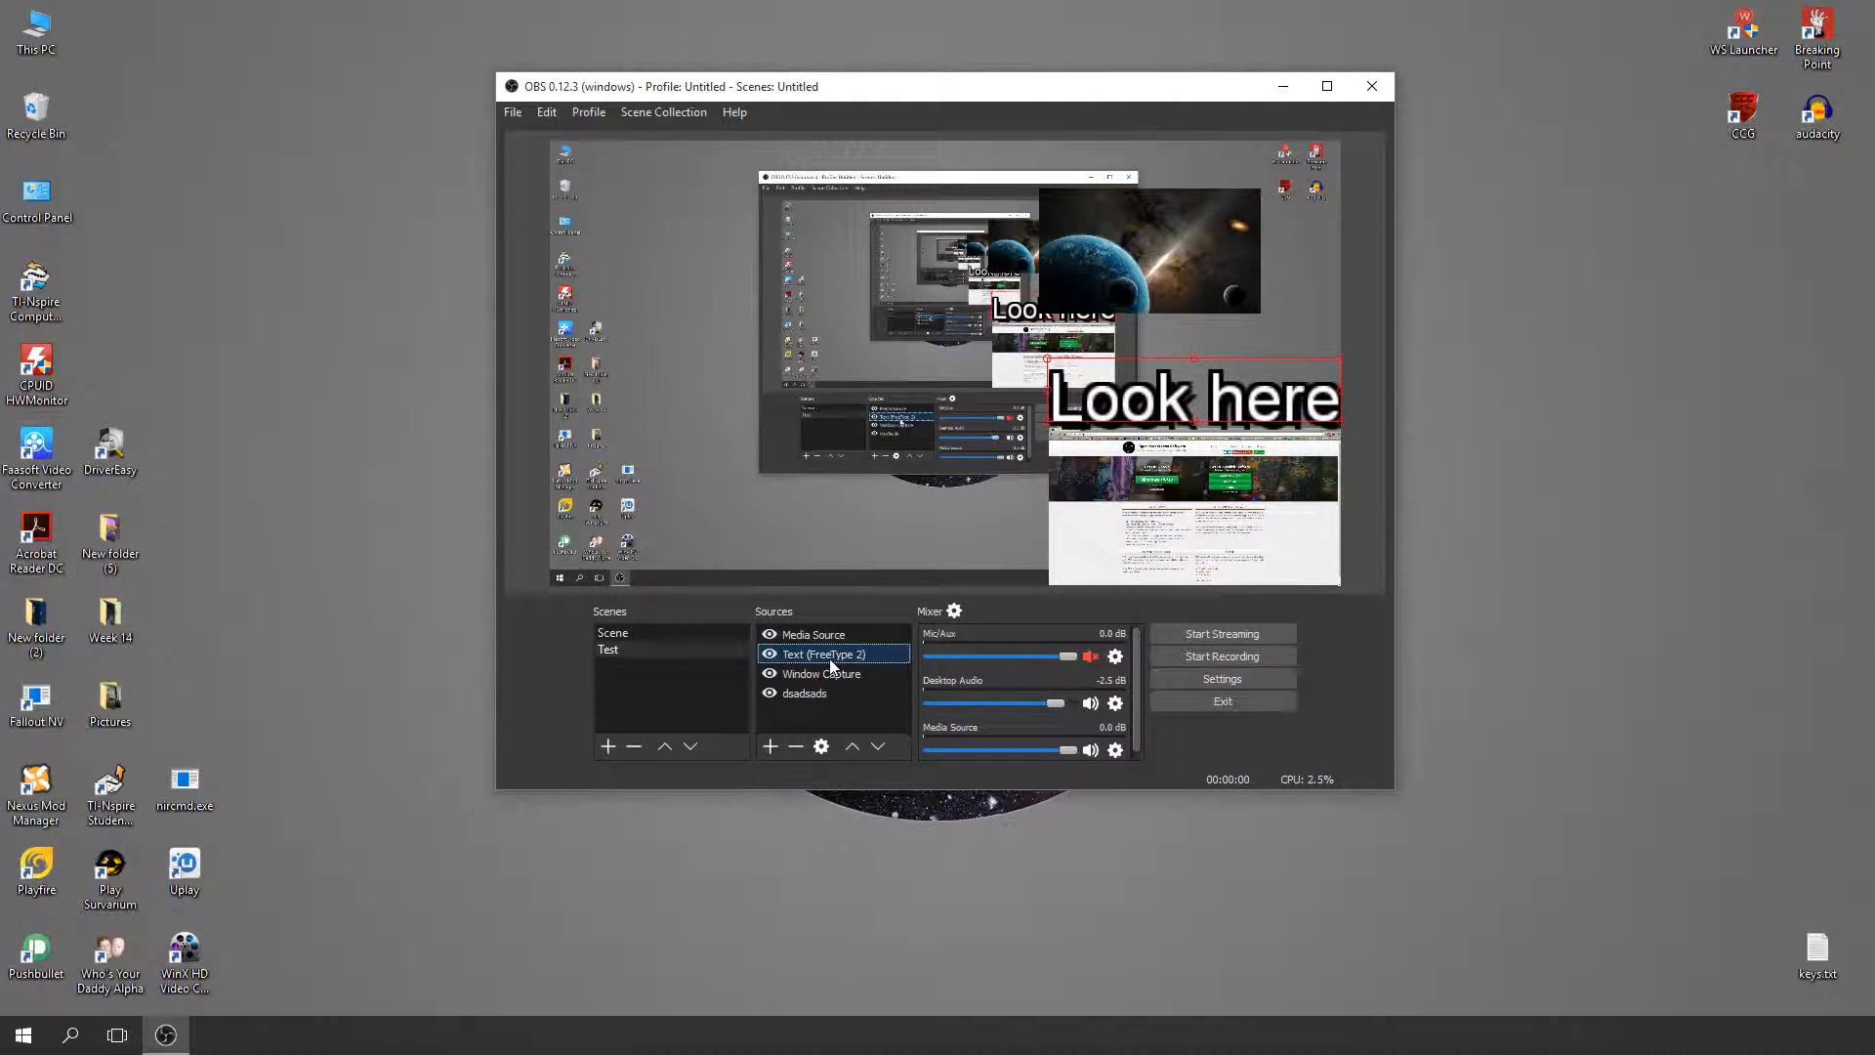
{"action": "left_click", "coordinate": [852, 746]}
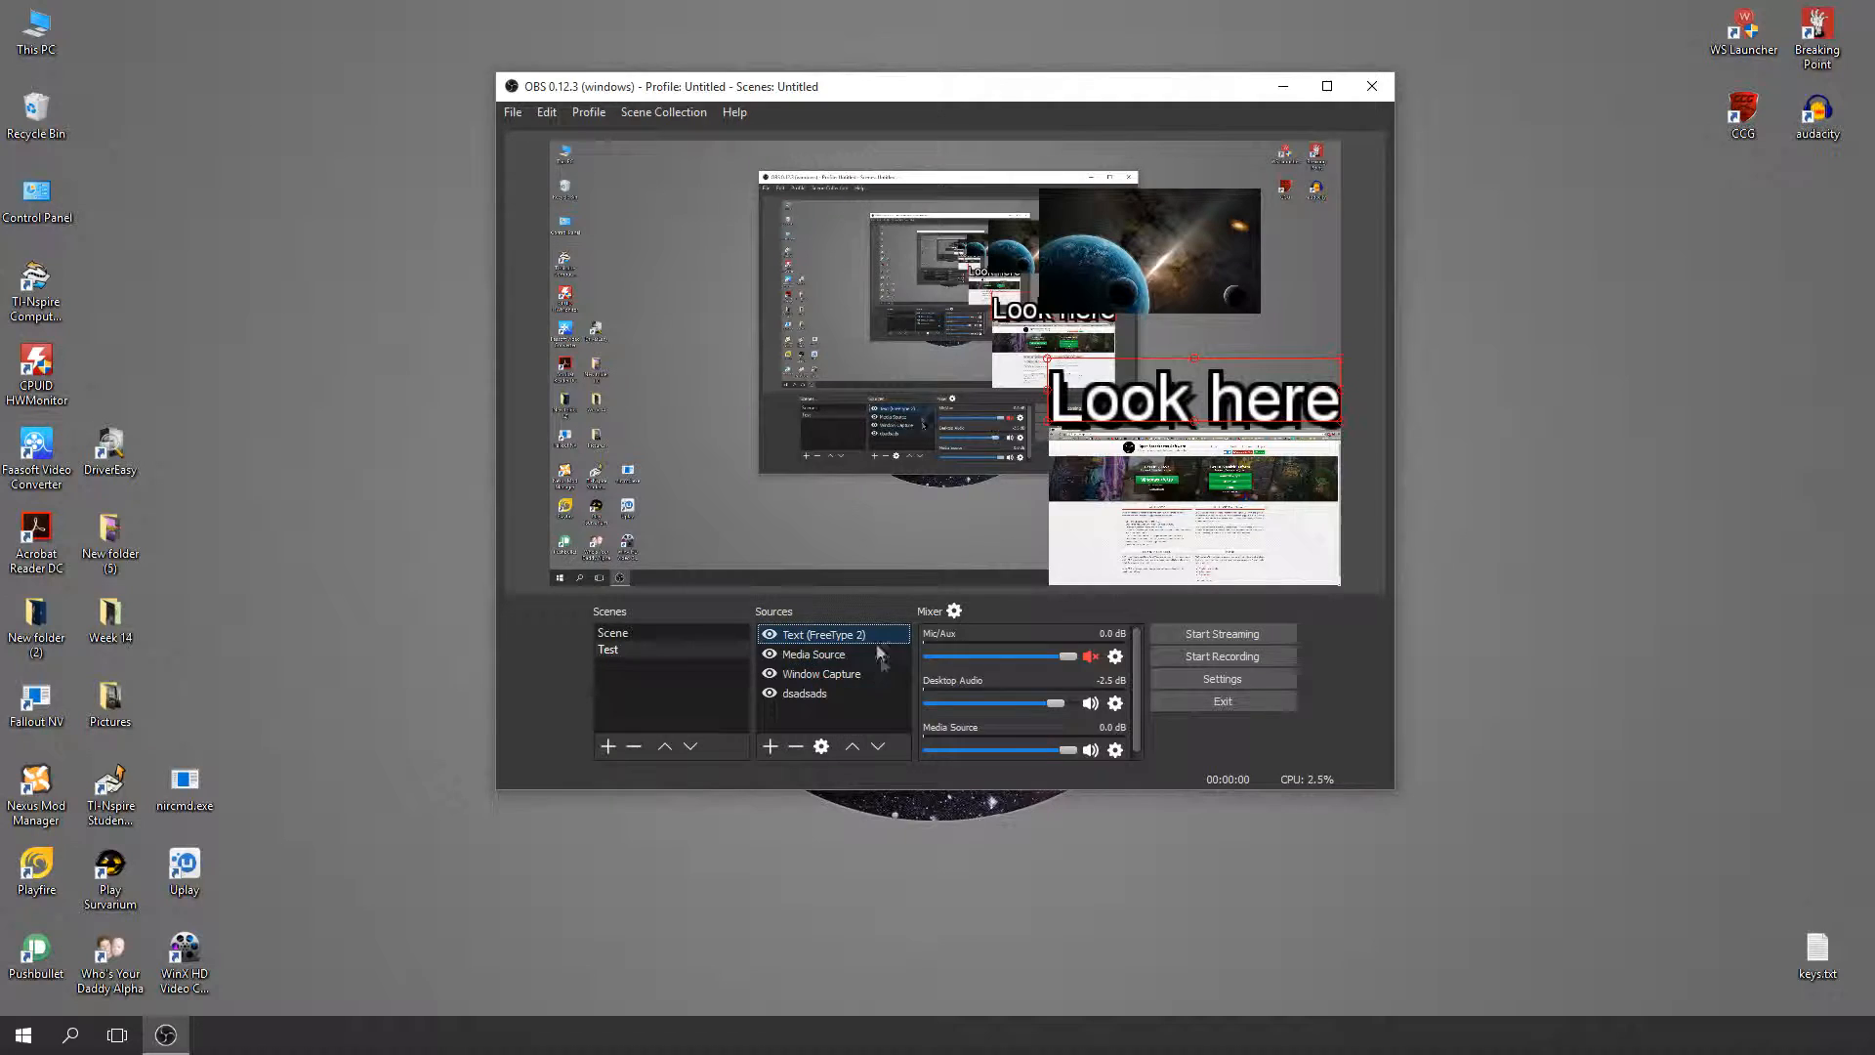
{"action": "left_click_drag", "start_coordinate": [1155, 300], "coordinate": [1165, 413]}
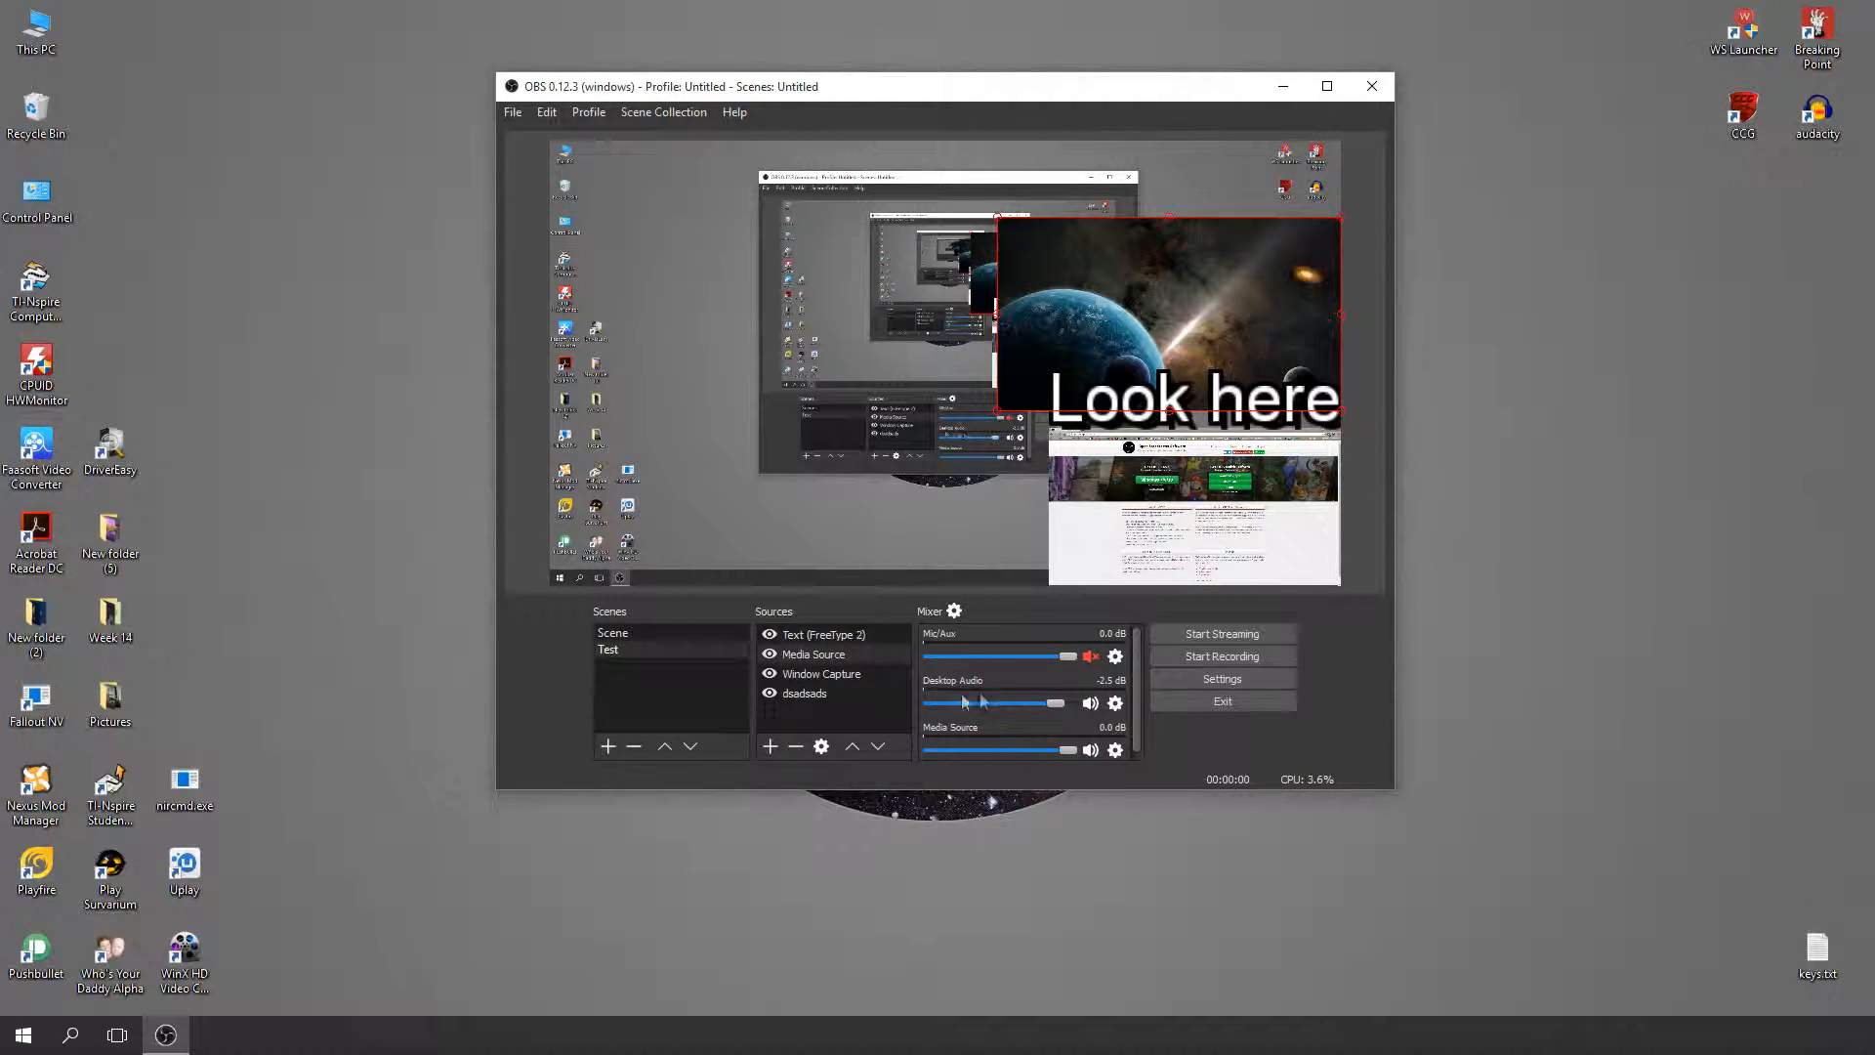
- Lower the Desktop Audio volume to -4.2 dB in the mixer
{"action": "scroll", "coordinate": [1047, 700], "scroll_direction": "down", "scroll_amount": 2}
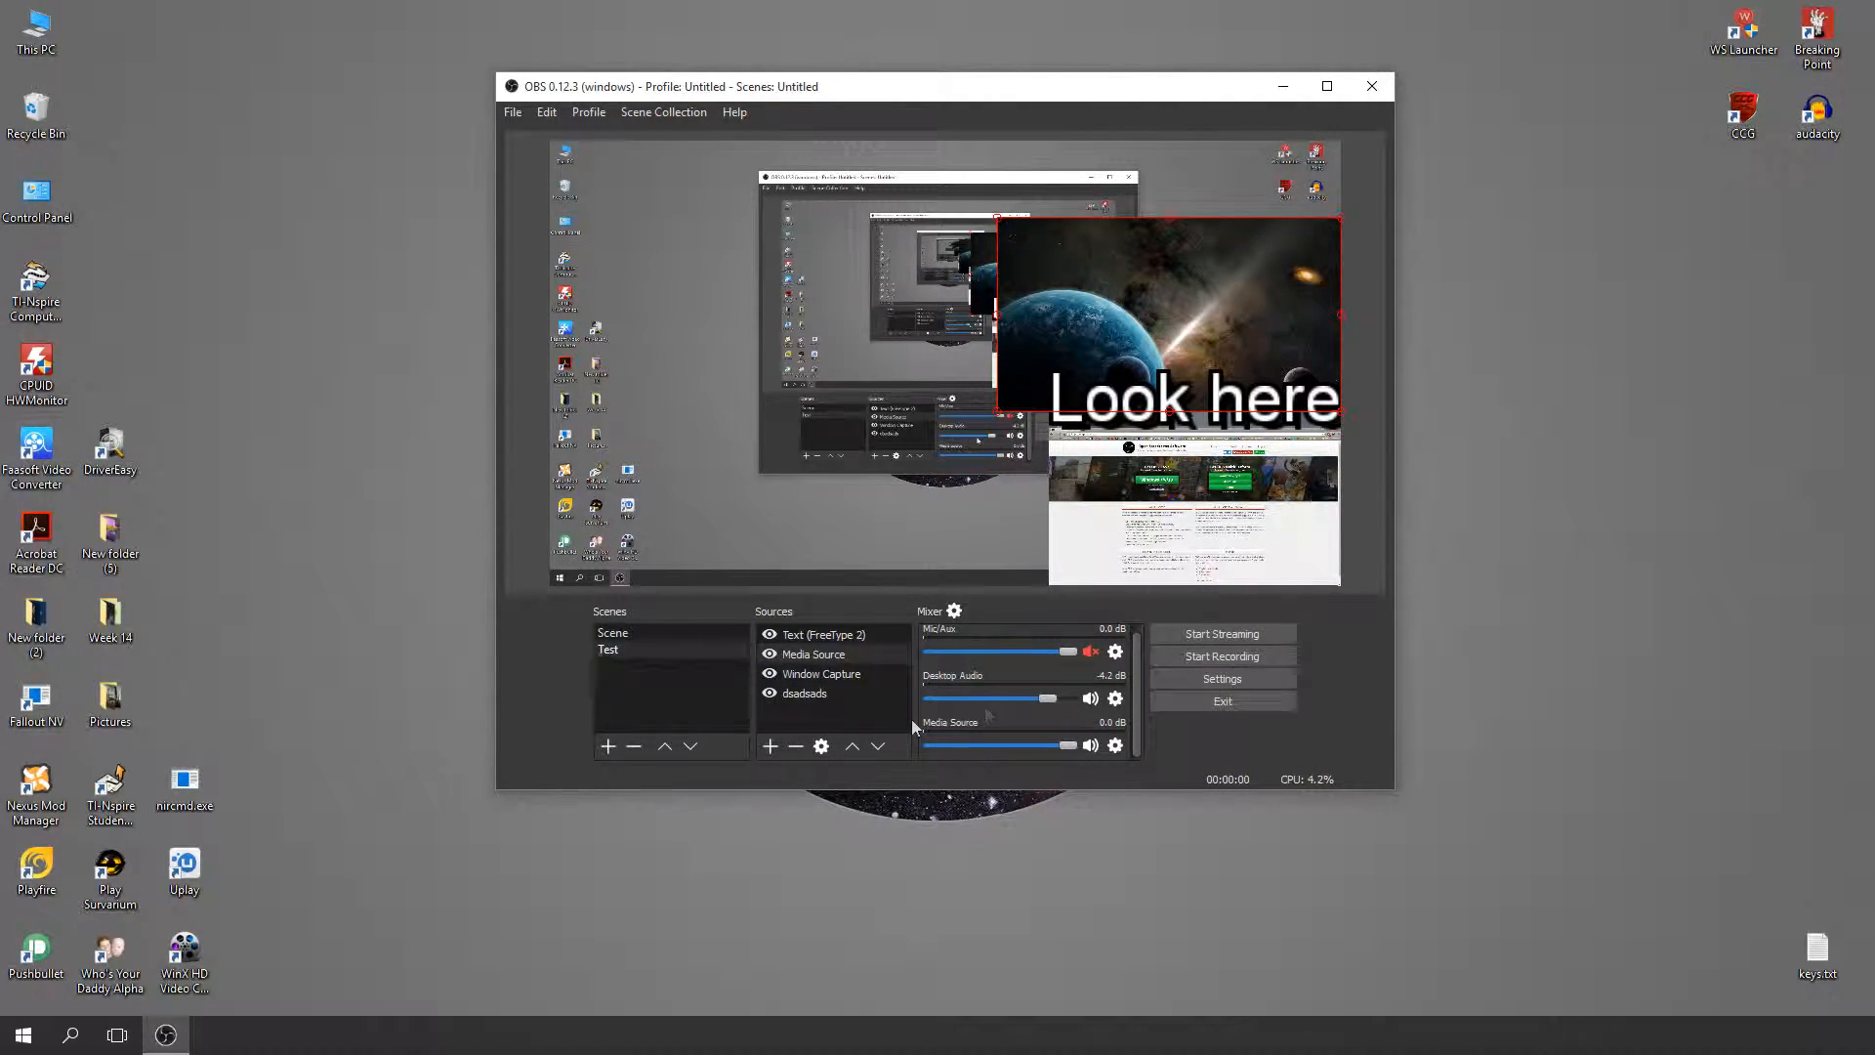
- Open the general settings, keep the language English, and try the Default theme before returning to Dark
{"action": "left_click", "coordinate": [1234, 678]}
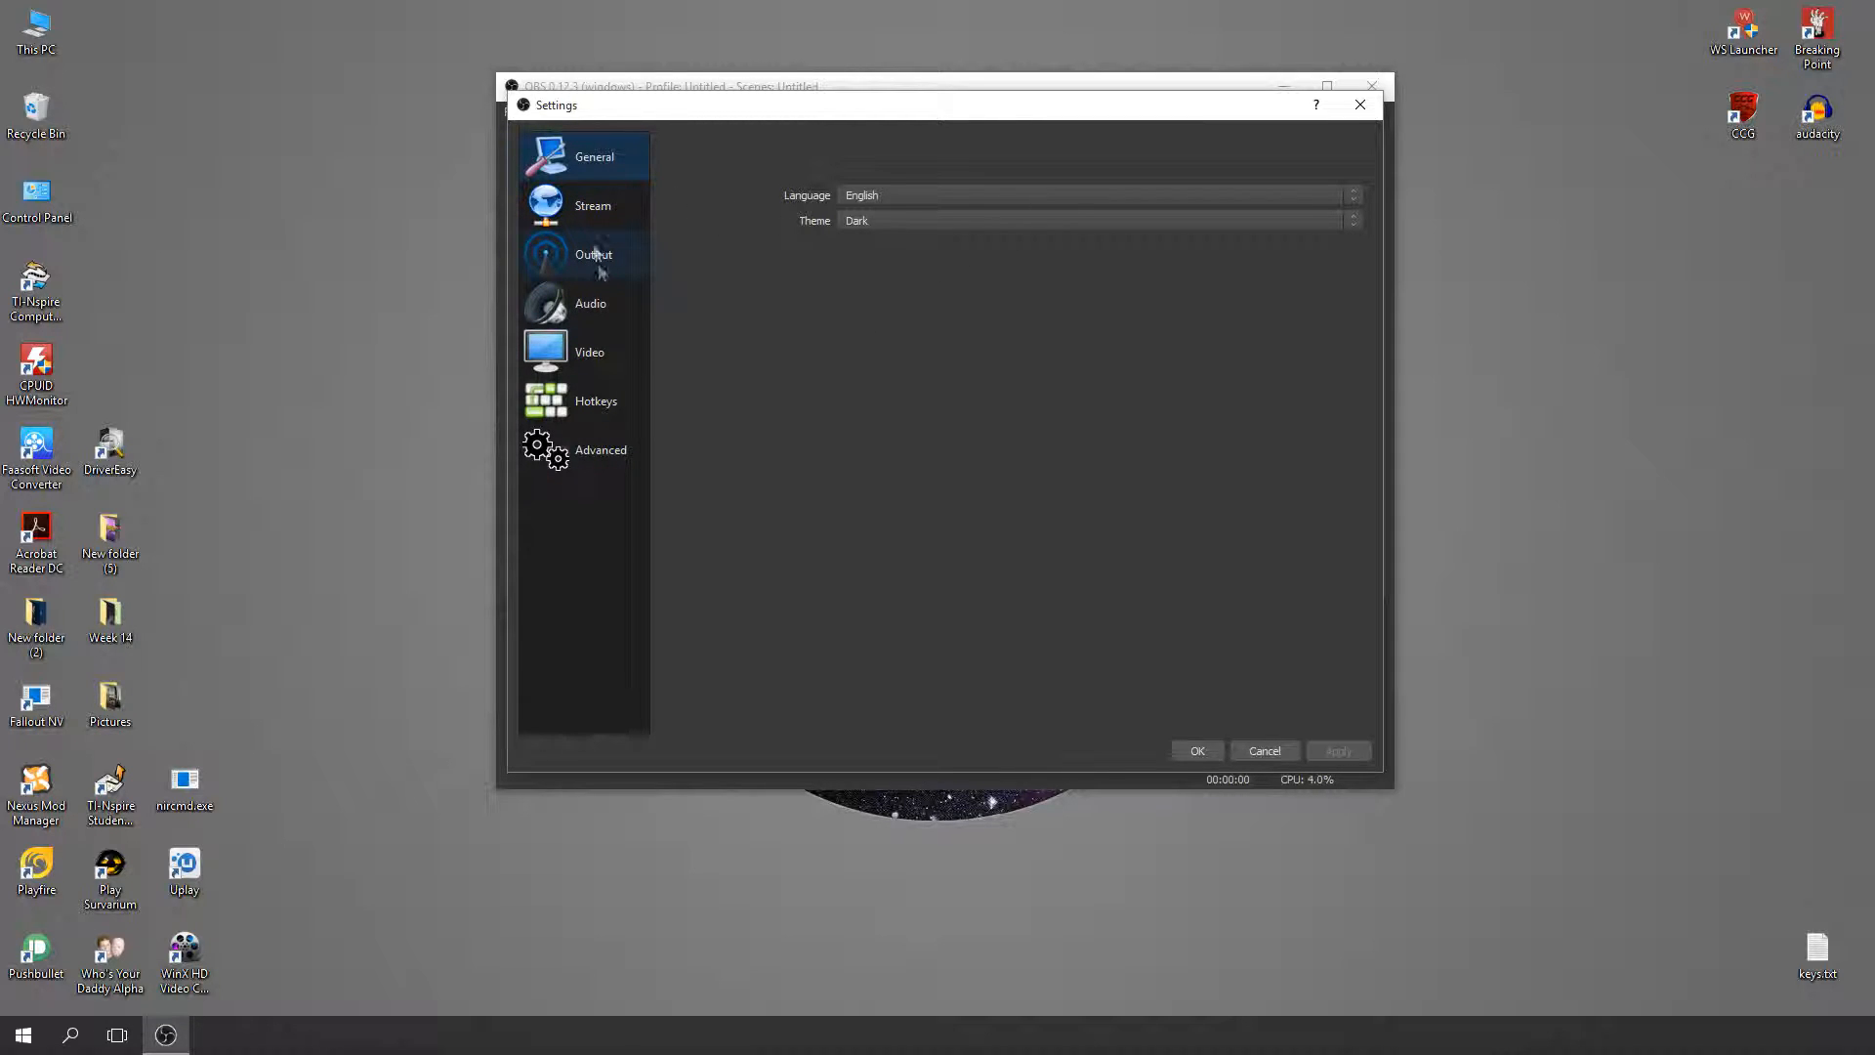
{"action": "left_click", "coordinate": [875, 196]}
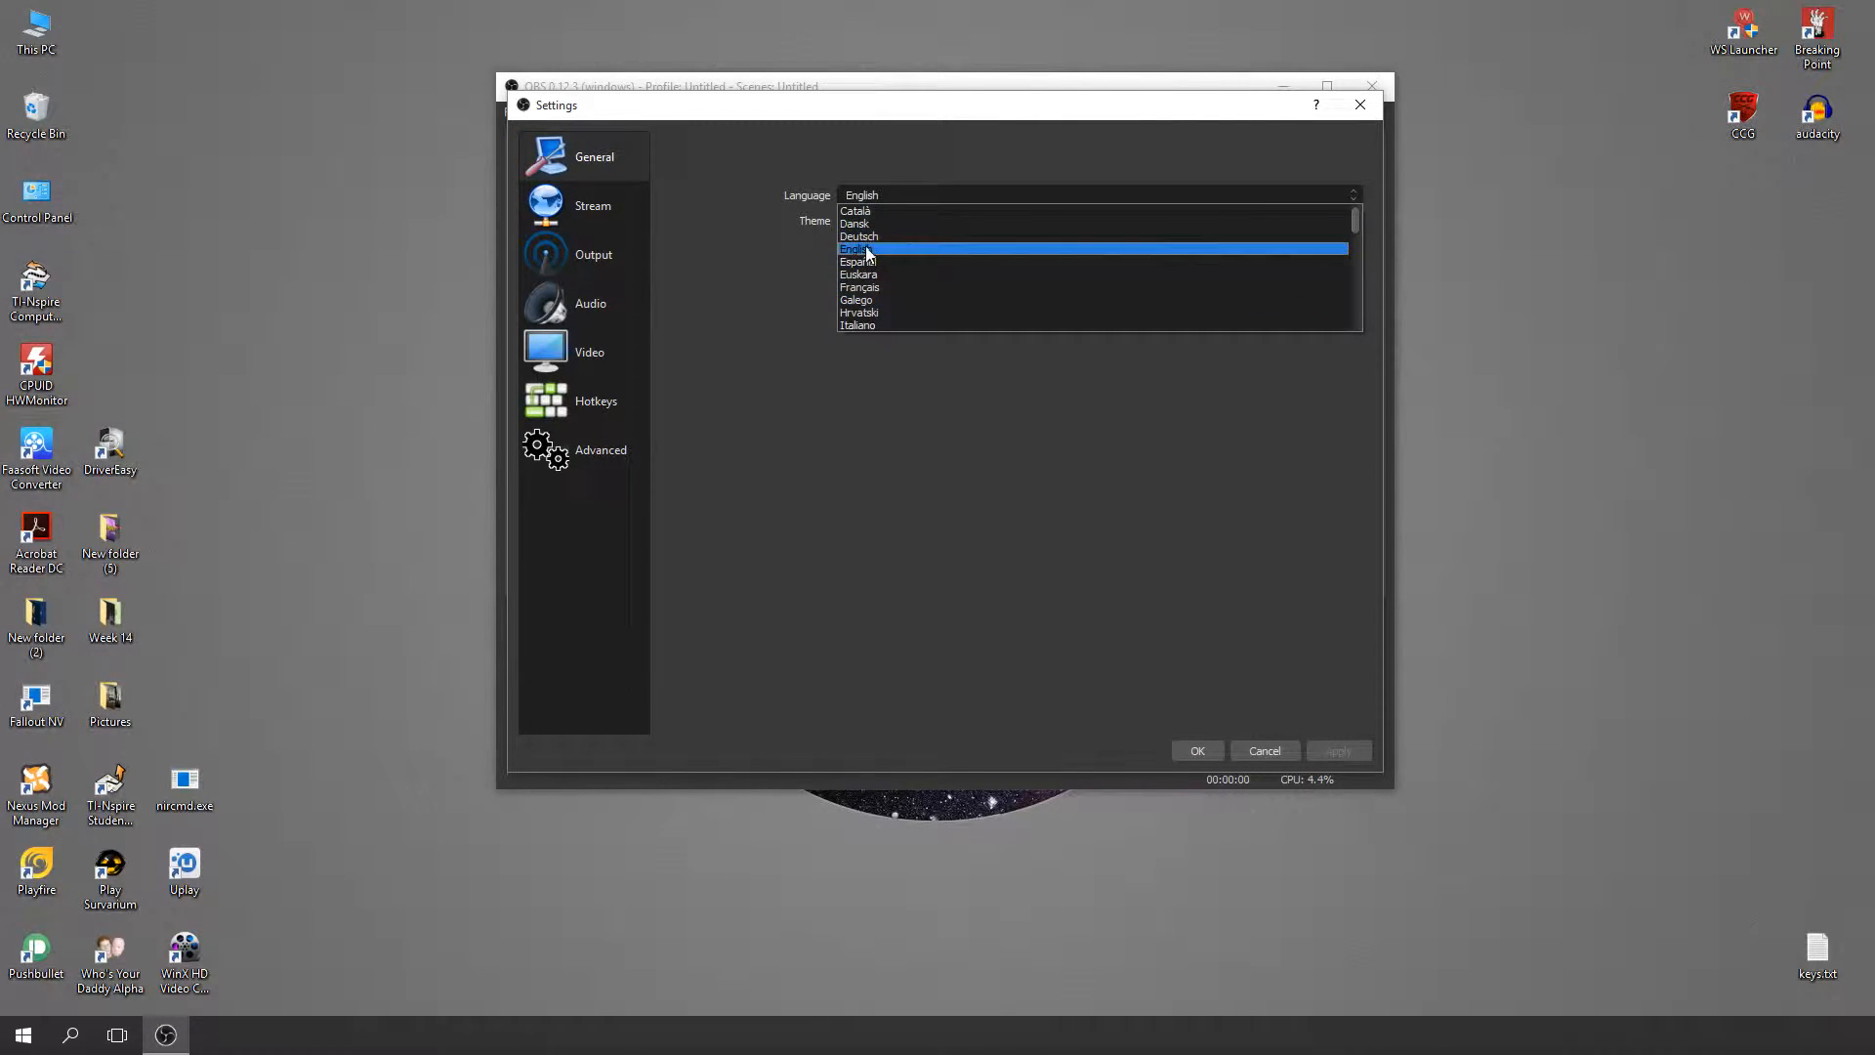
{"action": "left_click", "coordinate": [867, 250]}
{"action": "left_click", "coordinate": [880, 217]}
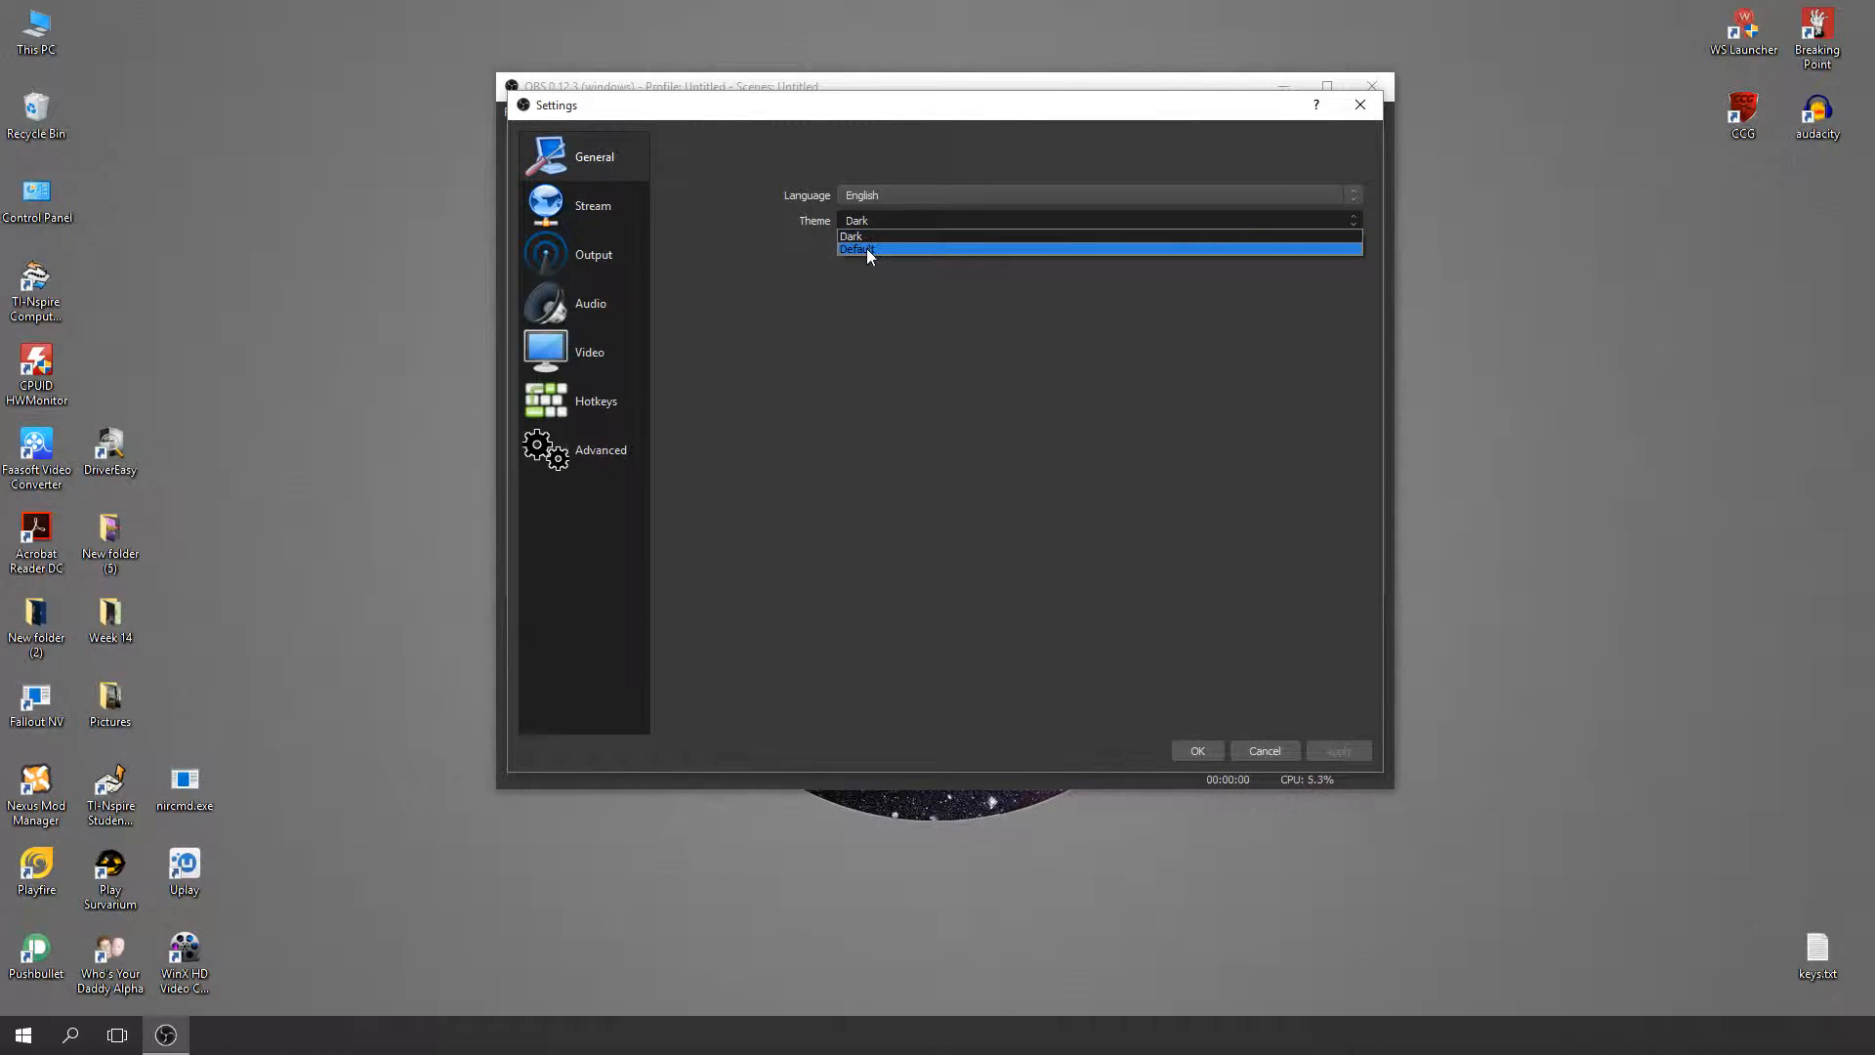
{"action": "left_click", "coordinate": [865, 248]}
{"action": "left_click", "coordinate": [883, 220]}
{"action": "left_click", "coordinate": [871, 238]}
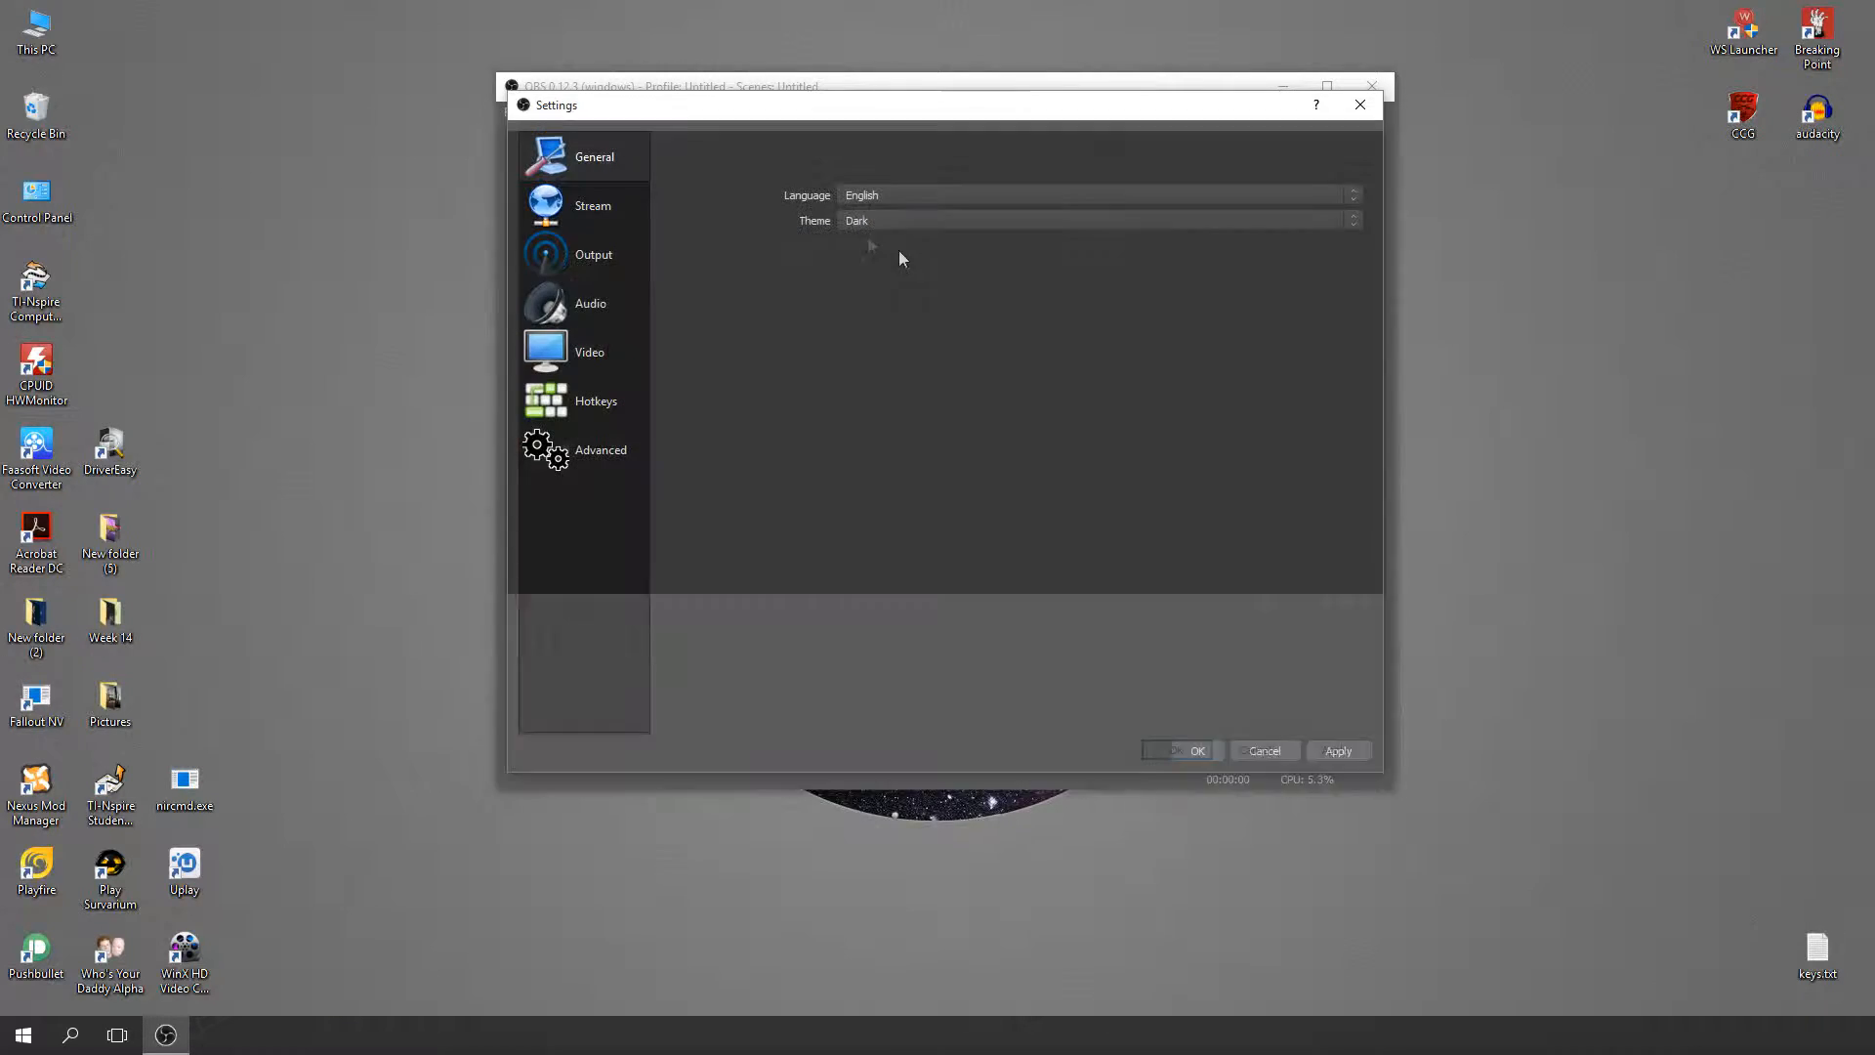
- Review the streaming service settings and the output settings, keeping the Simple output mode and the audio bitrate of 160
{"action": "left_click", "coordinate": [595, 206]}
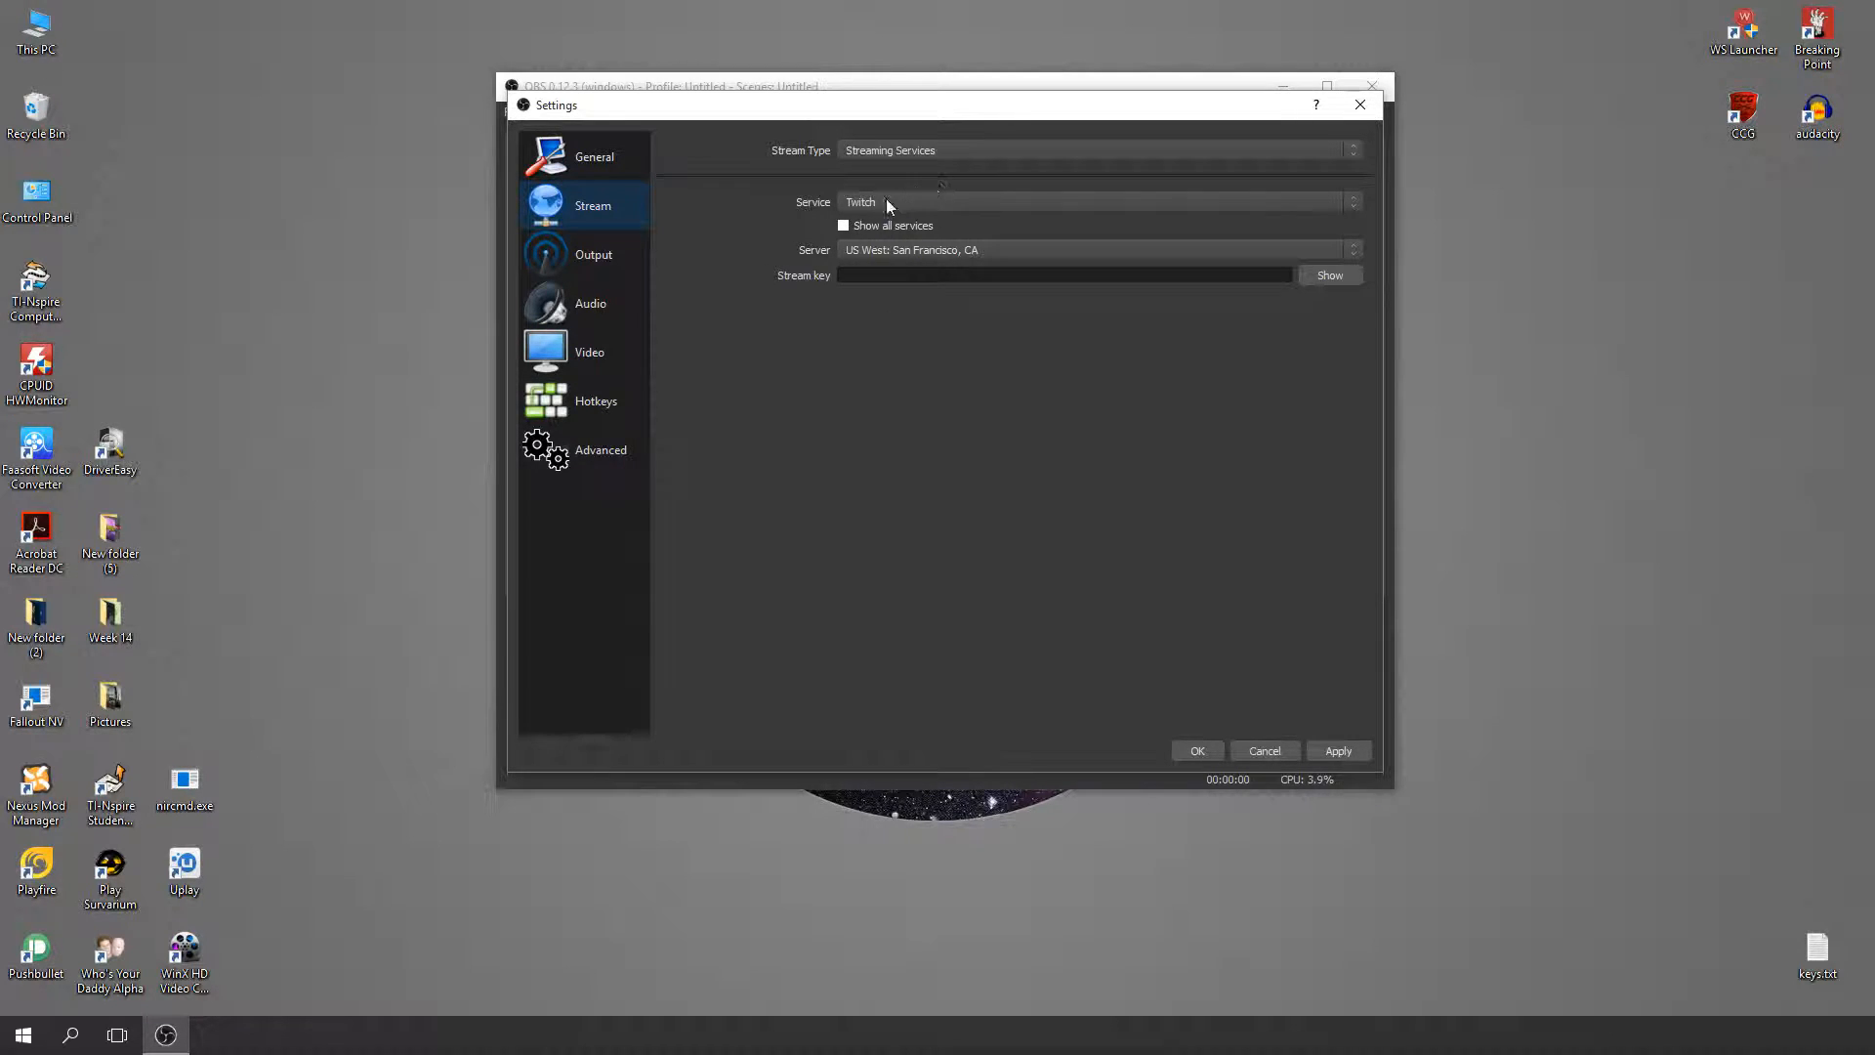
{"action": "left_click", "coordinate": [594, 256]}
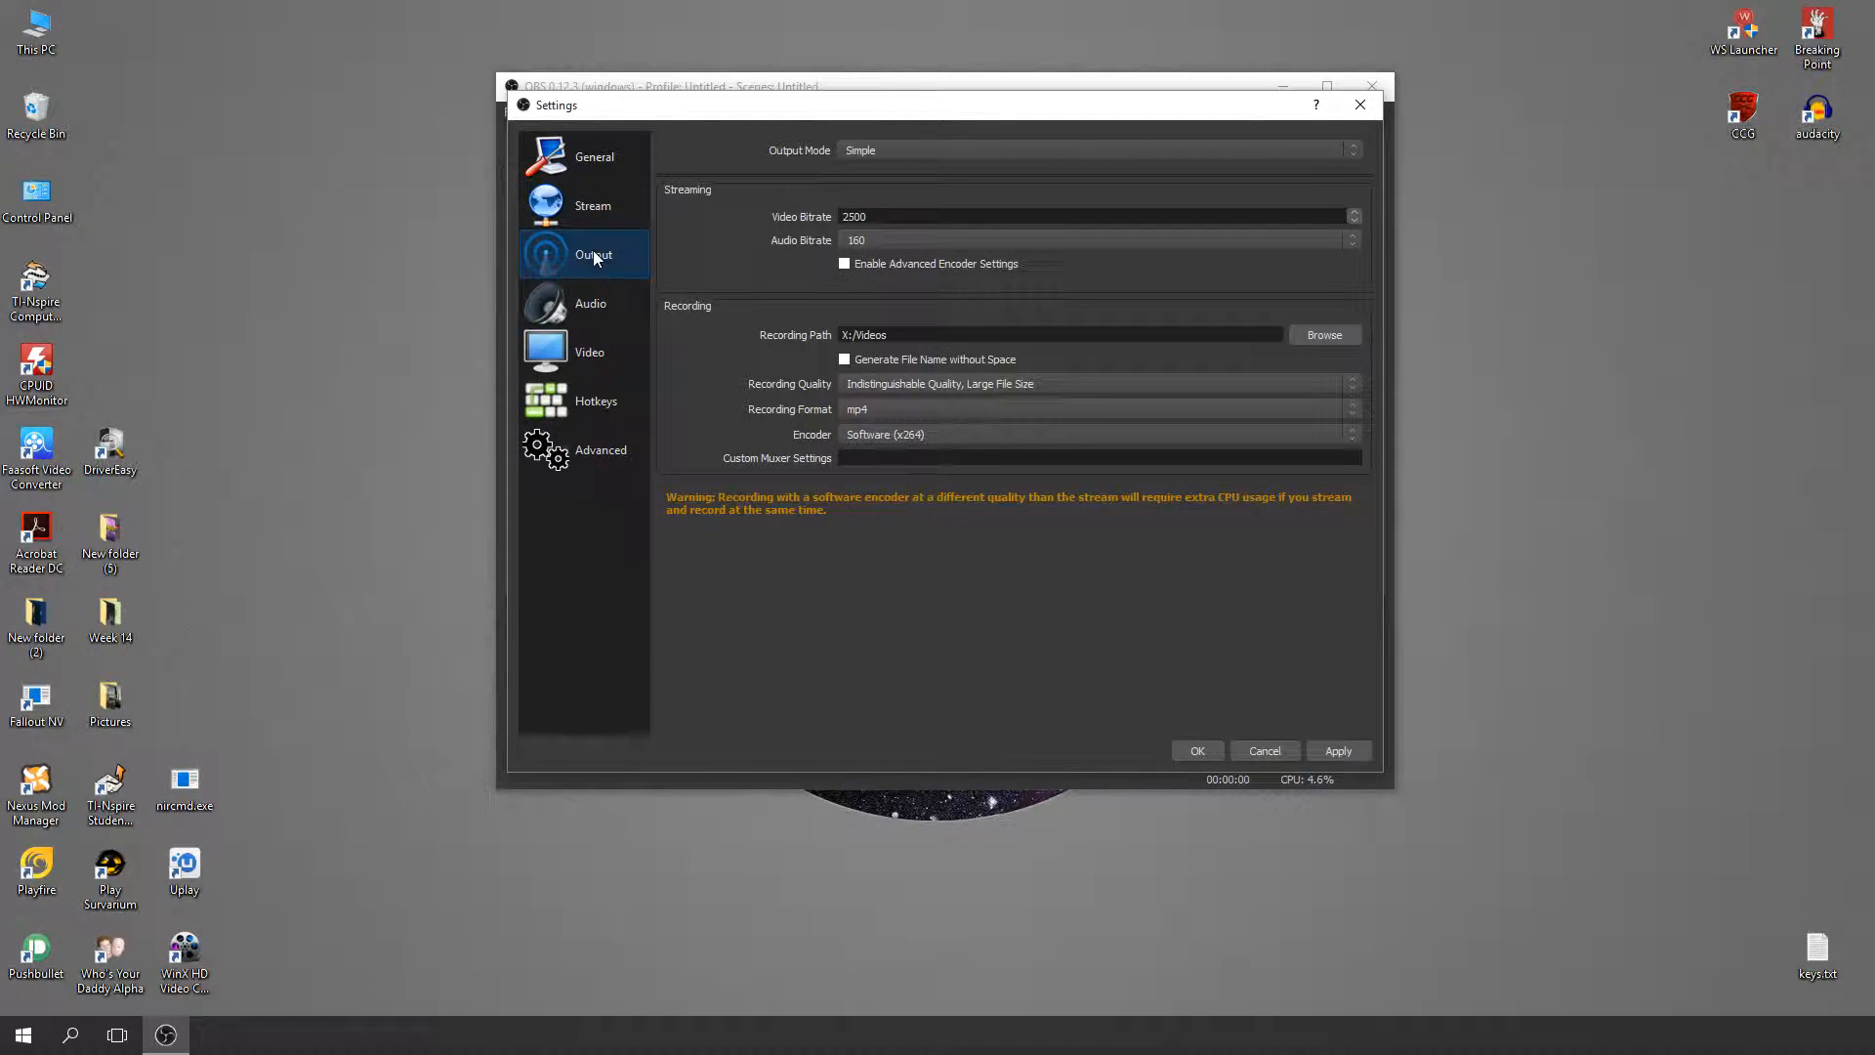
{"action": "left_click", "coordinate": [915, 152]}
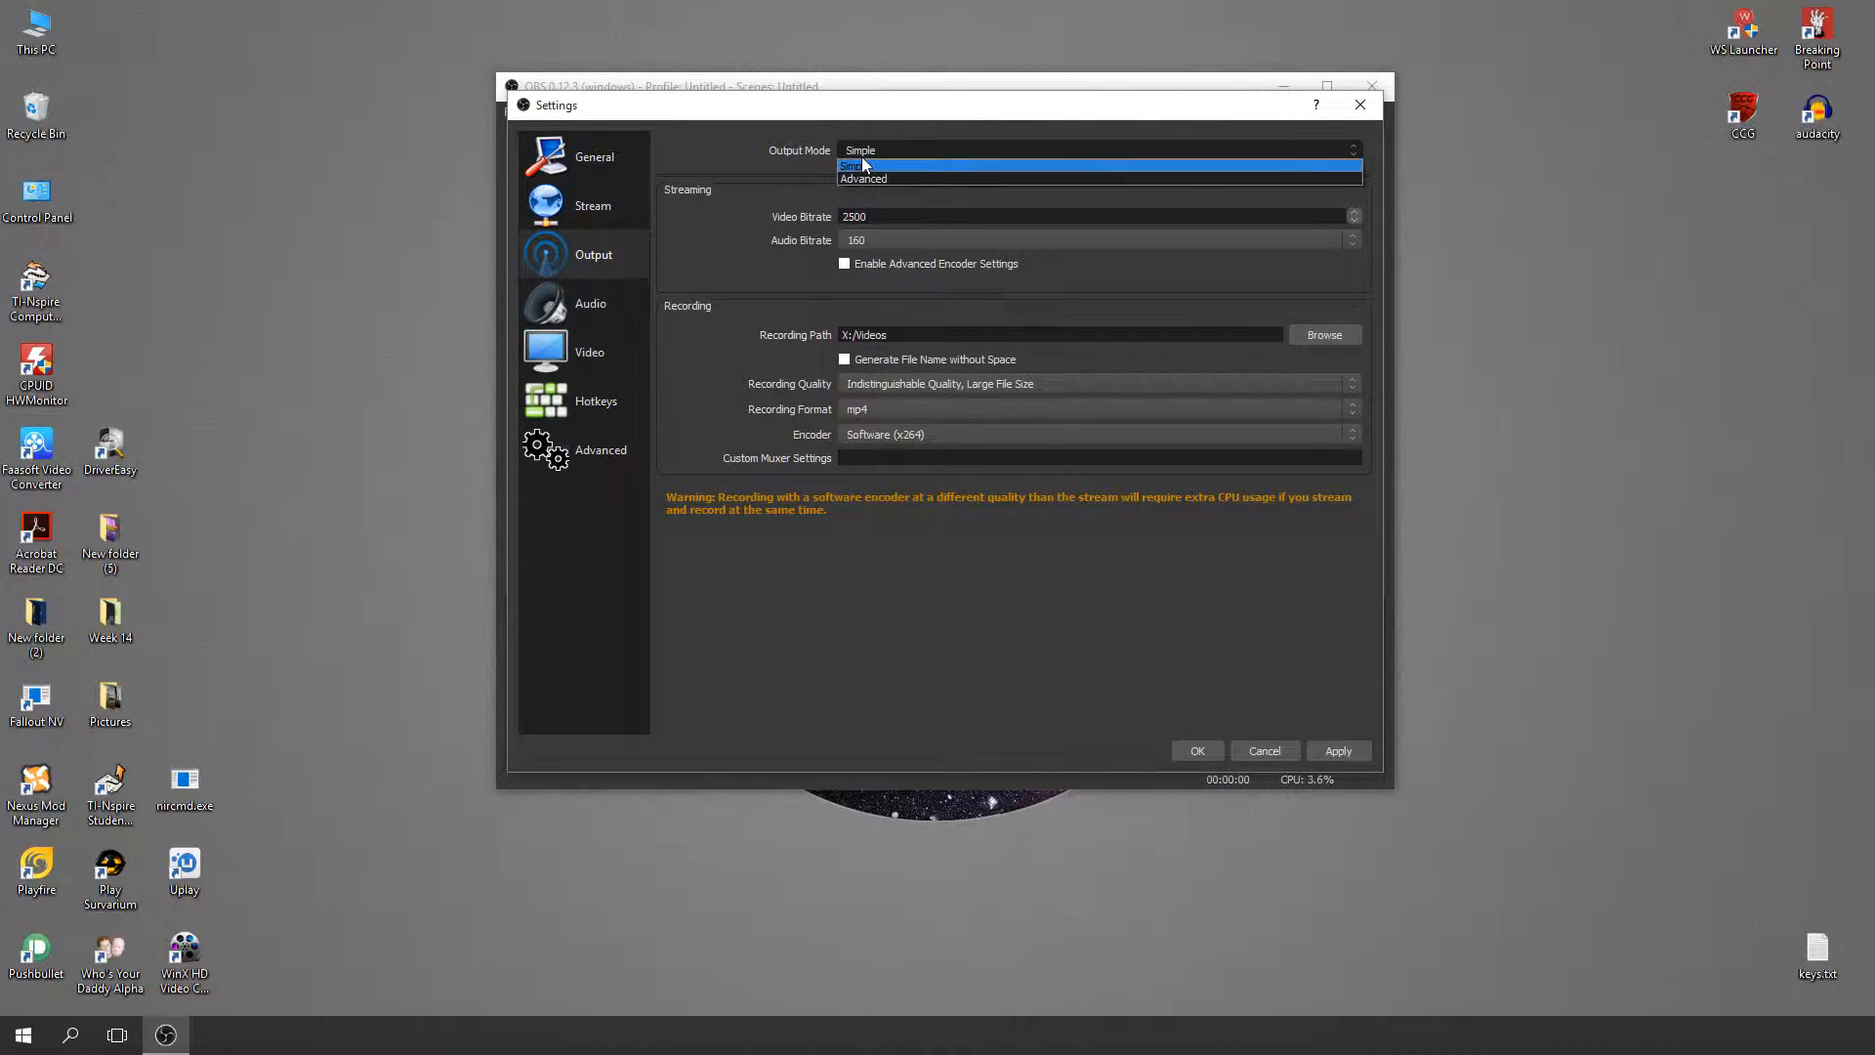
{"action": "left_click", "coordinate": [861, 162]}
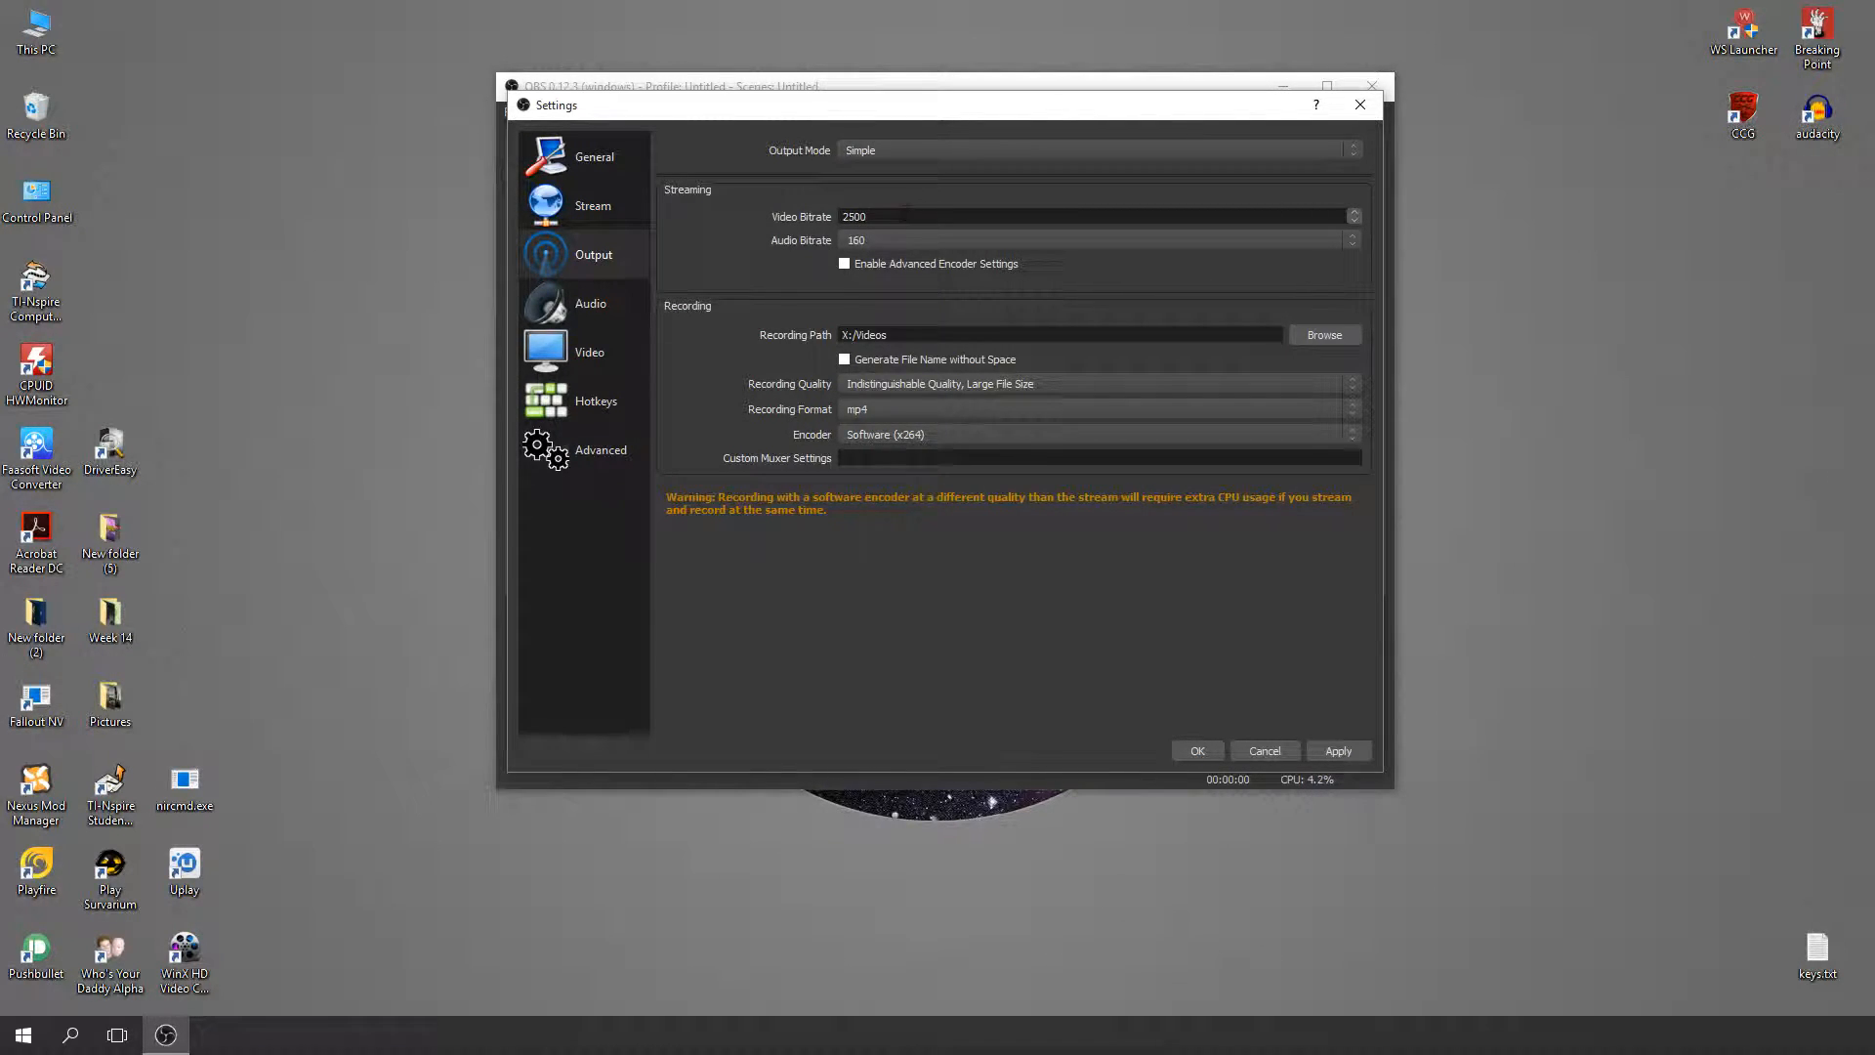
{"action": "left_click", "coordinate": [864, 240]}
{"action": "left_click", "coordinate": [864, 240]}
- Check the recording quality and format options, keeping Indistinguishable Quality, Large File Size and mp4
{"action": "left_click", "coordinate": [878, 385]}
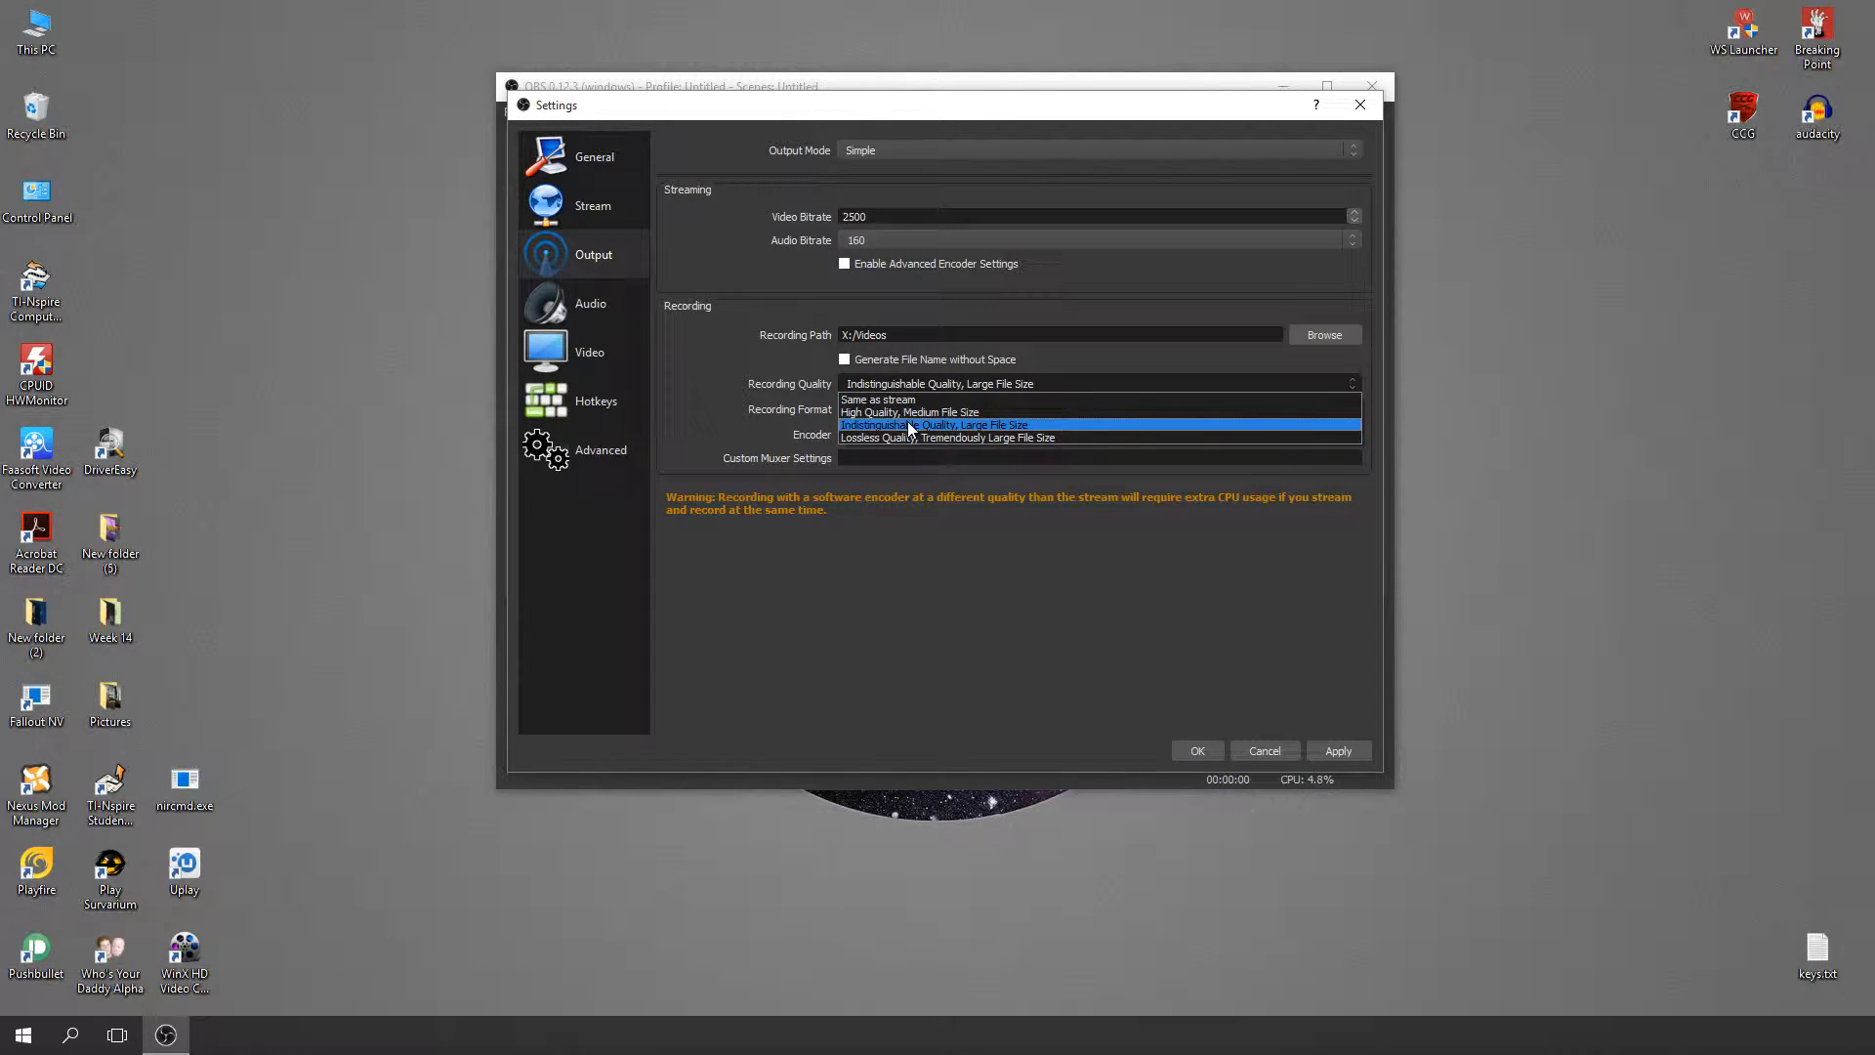
{"action": "left_click", "coordinate": [910, 426]}
{"action": "left_click", "coordinate": [928, 389]}
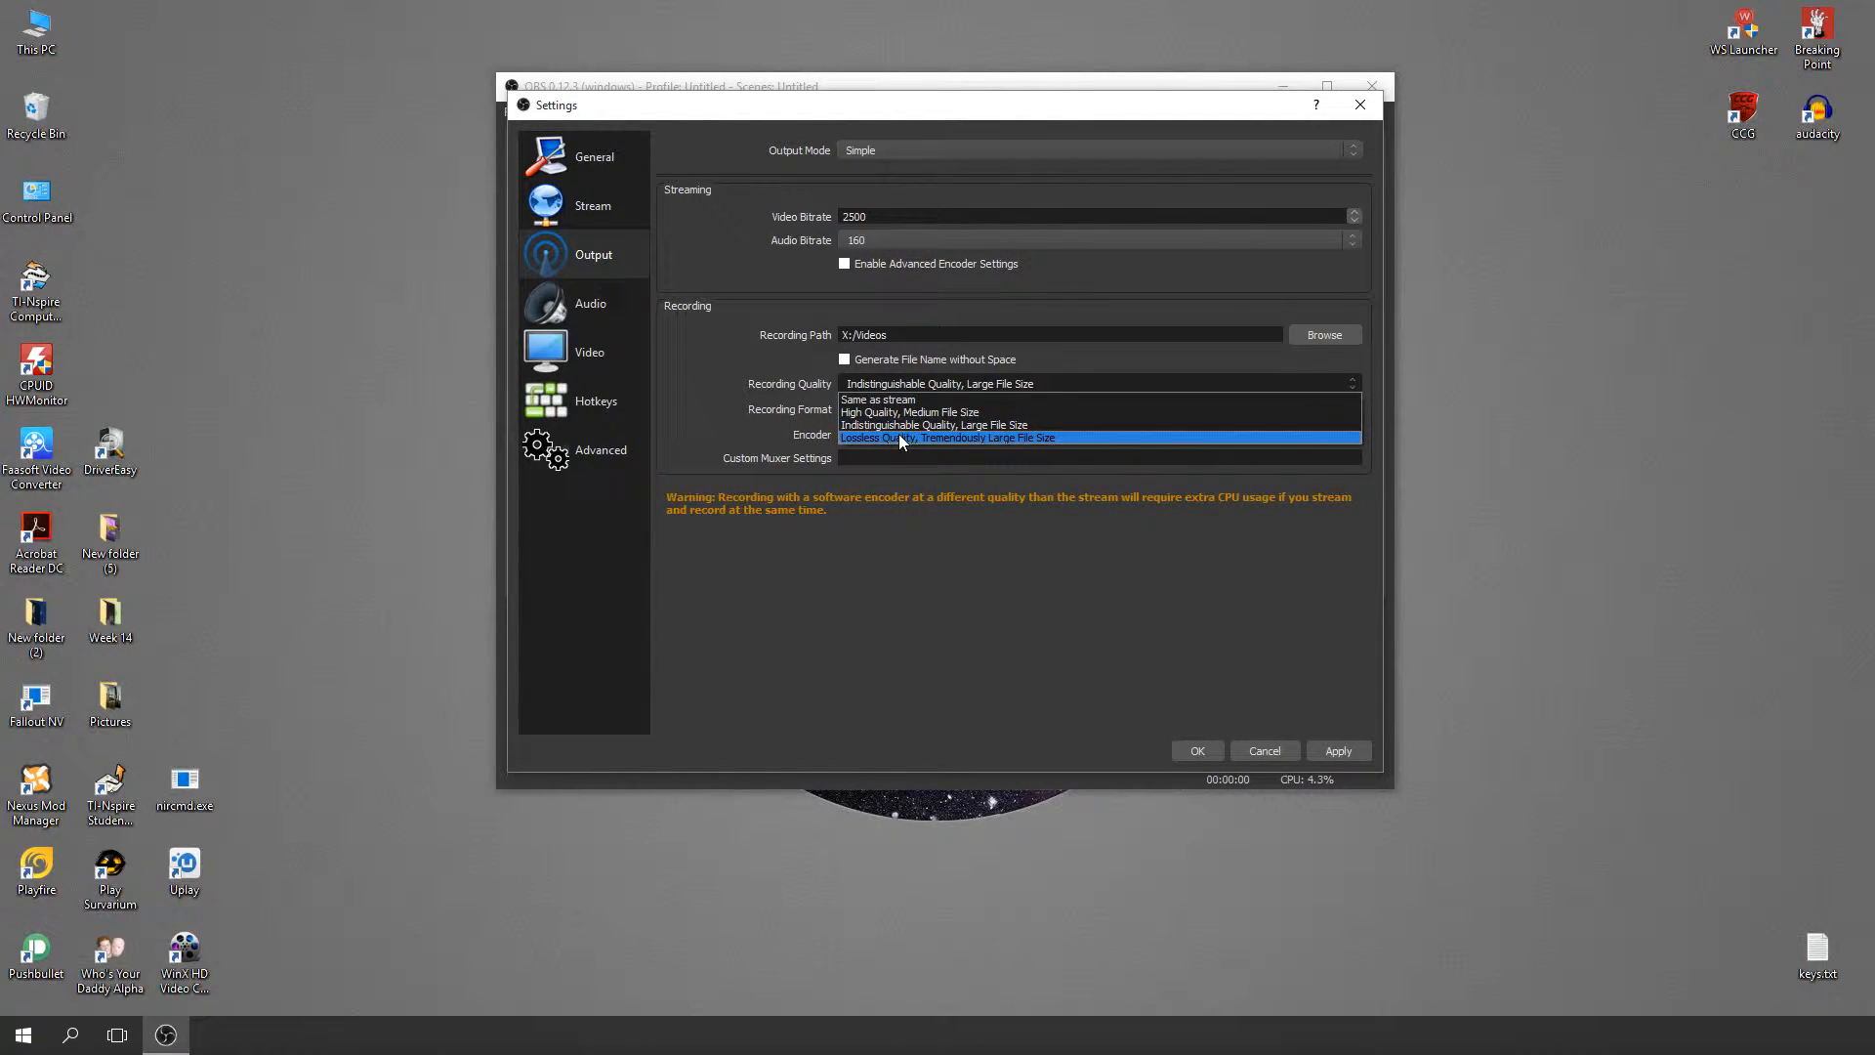
{"action": "left_click", "coordinate": [906, 424]}
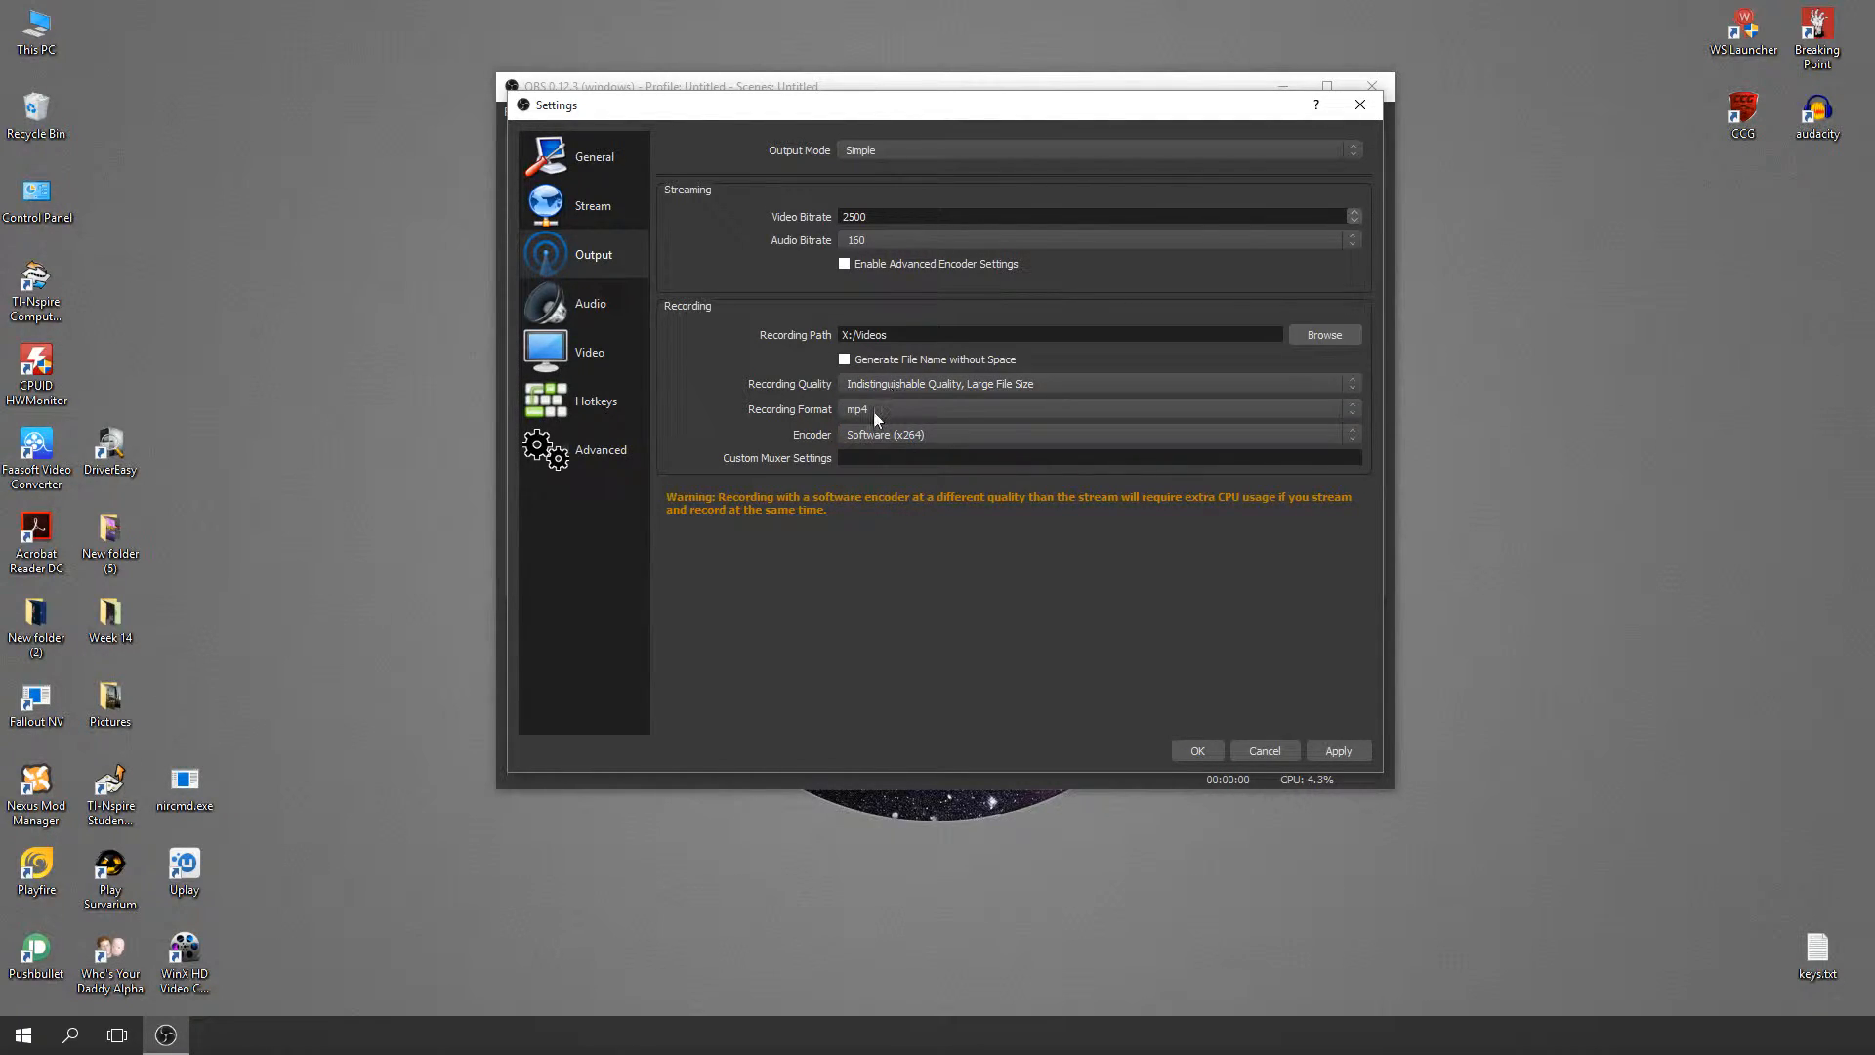
{"action": "left_click", "coordinate": [873, 406]}
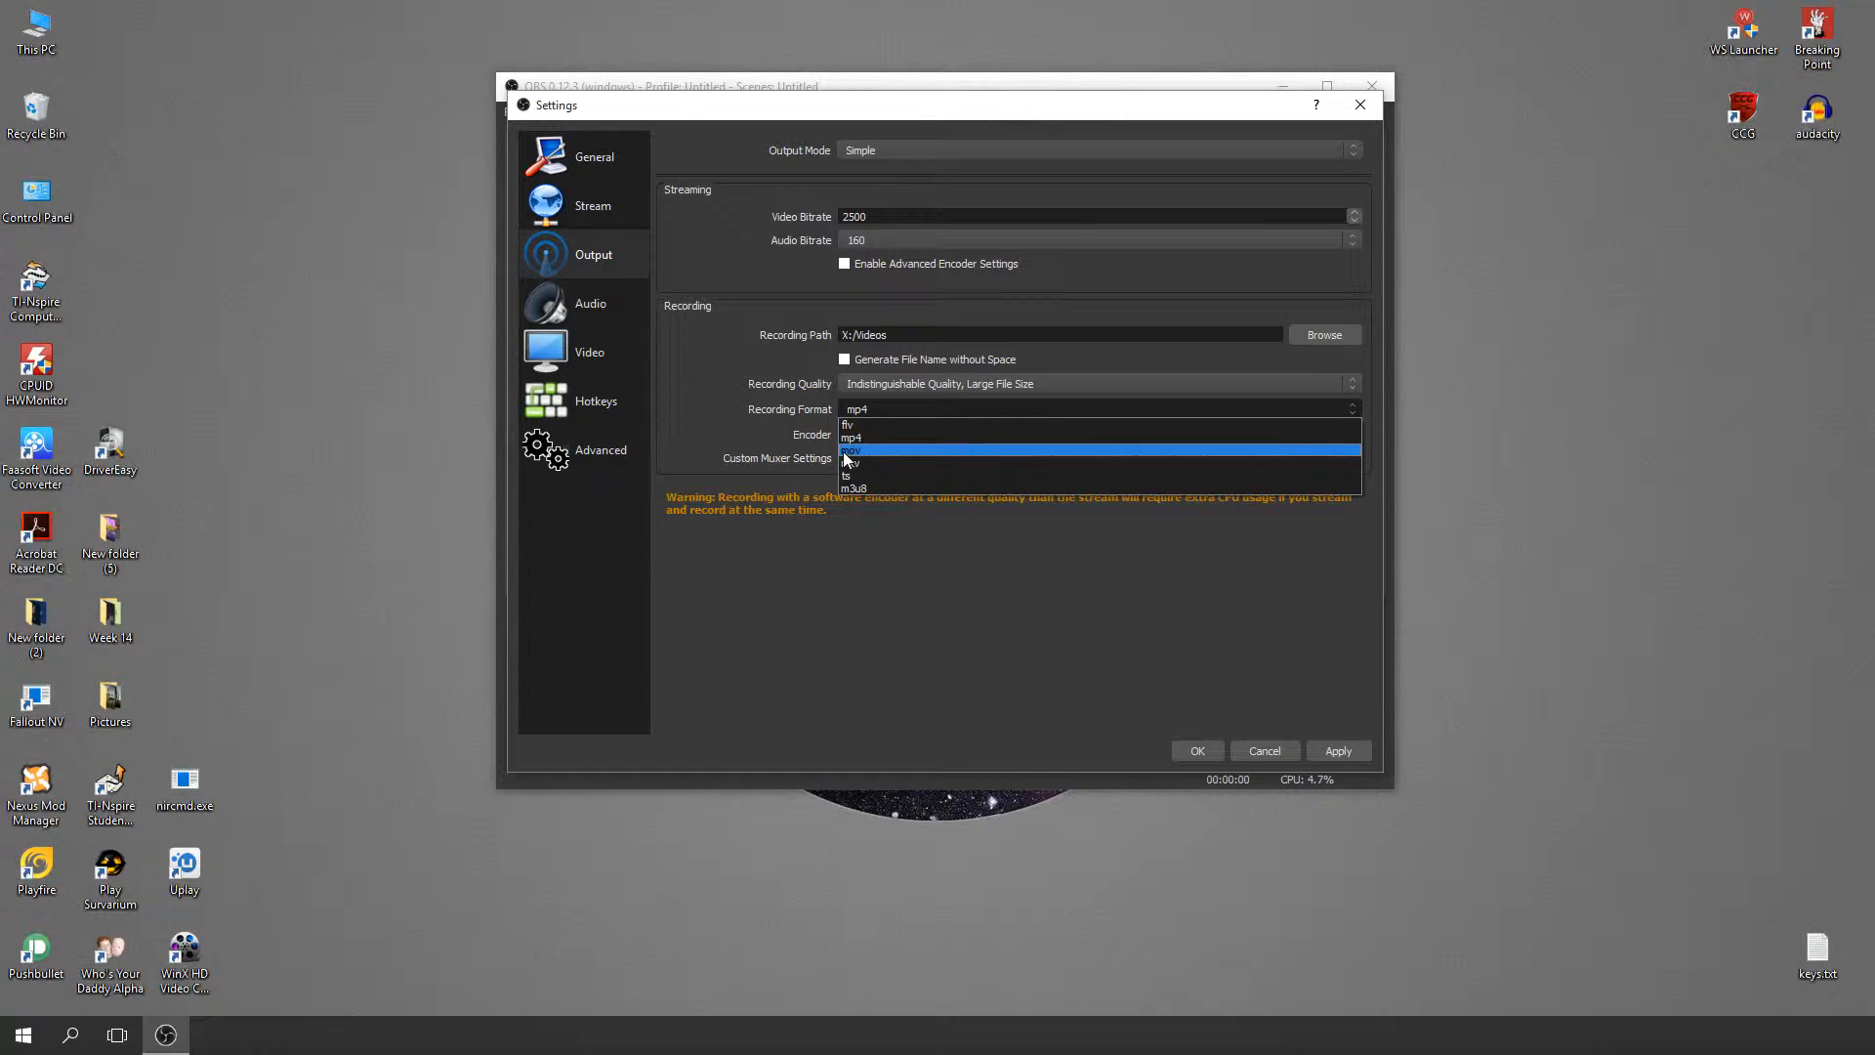
{"action": "left_click", "coordinate": [870, 436]}
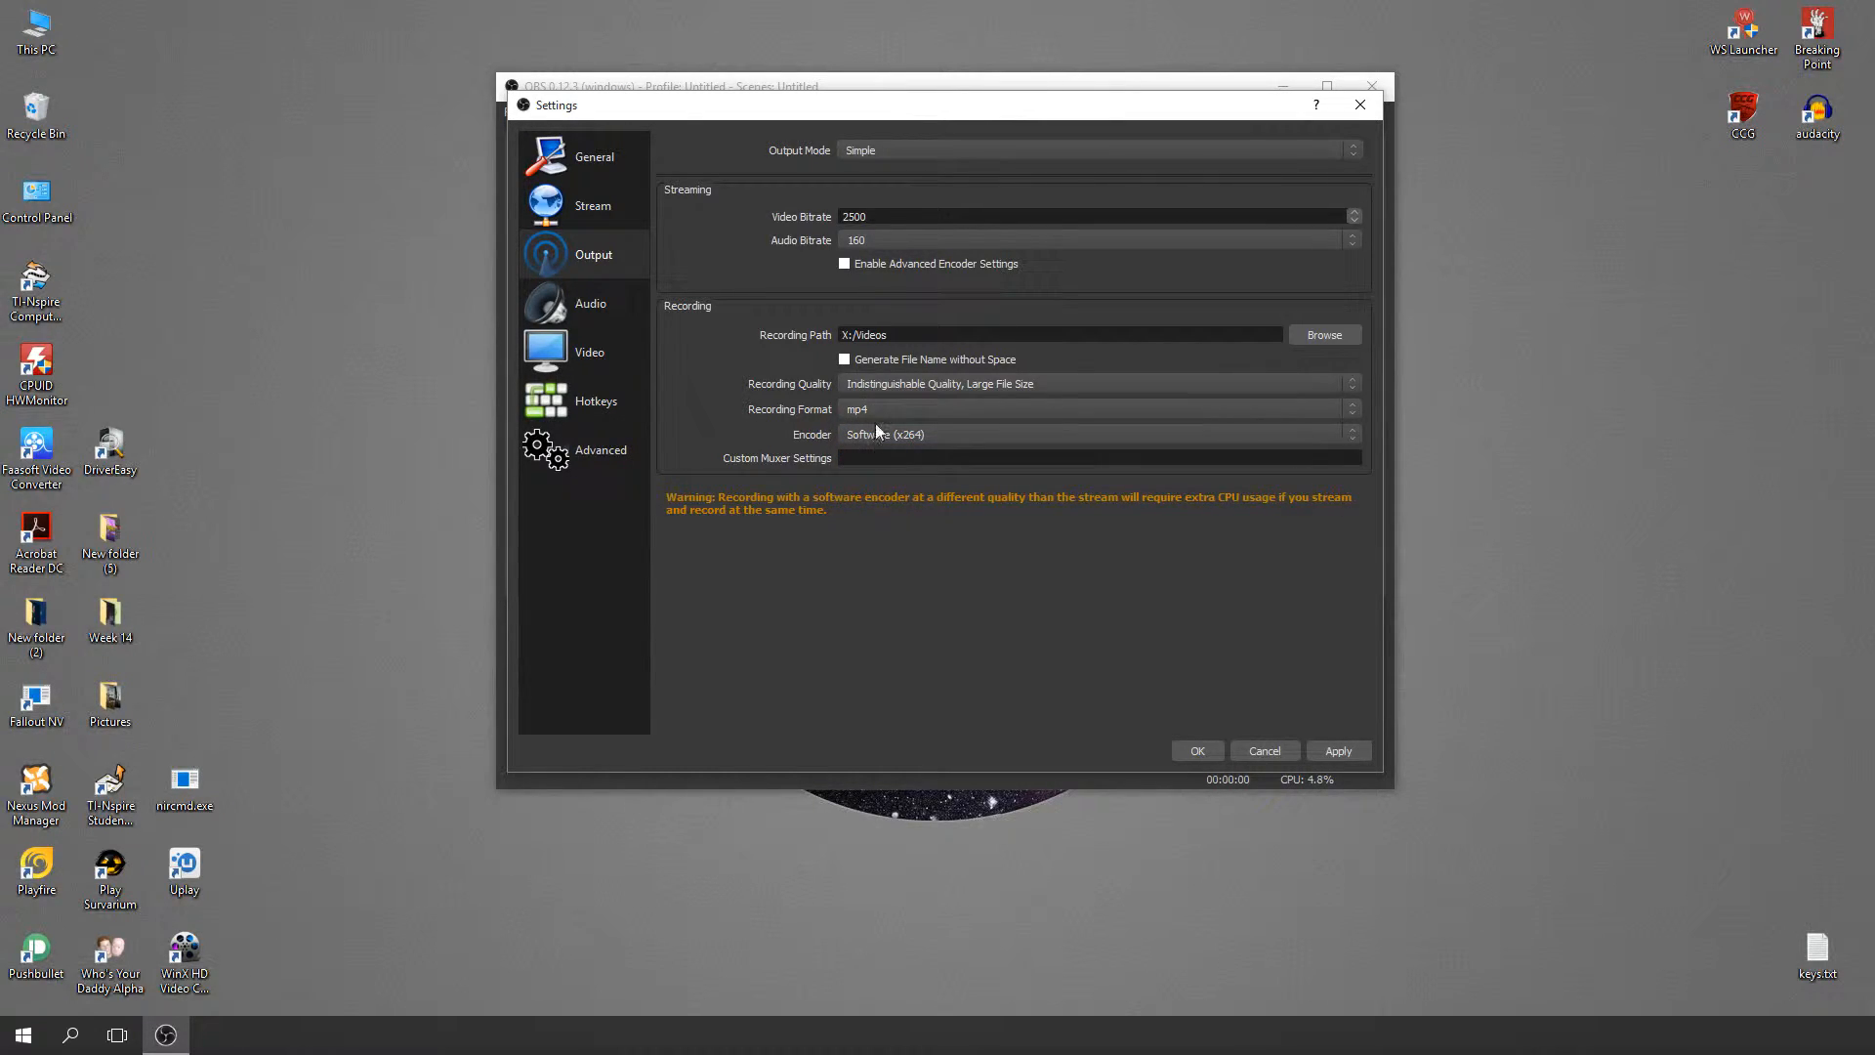
{"action": "left_click", "coordinate": [876, 414]}
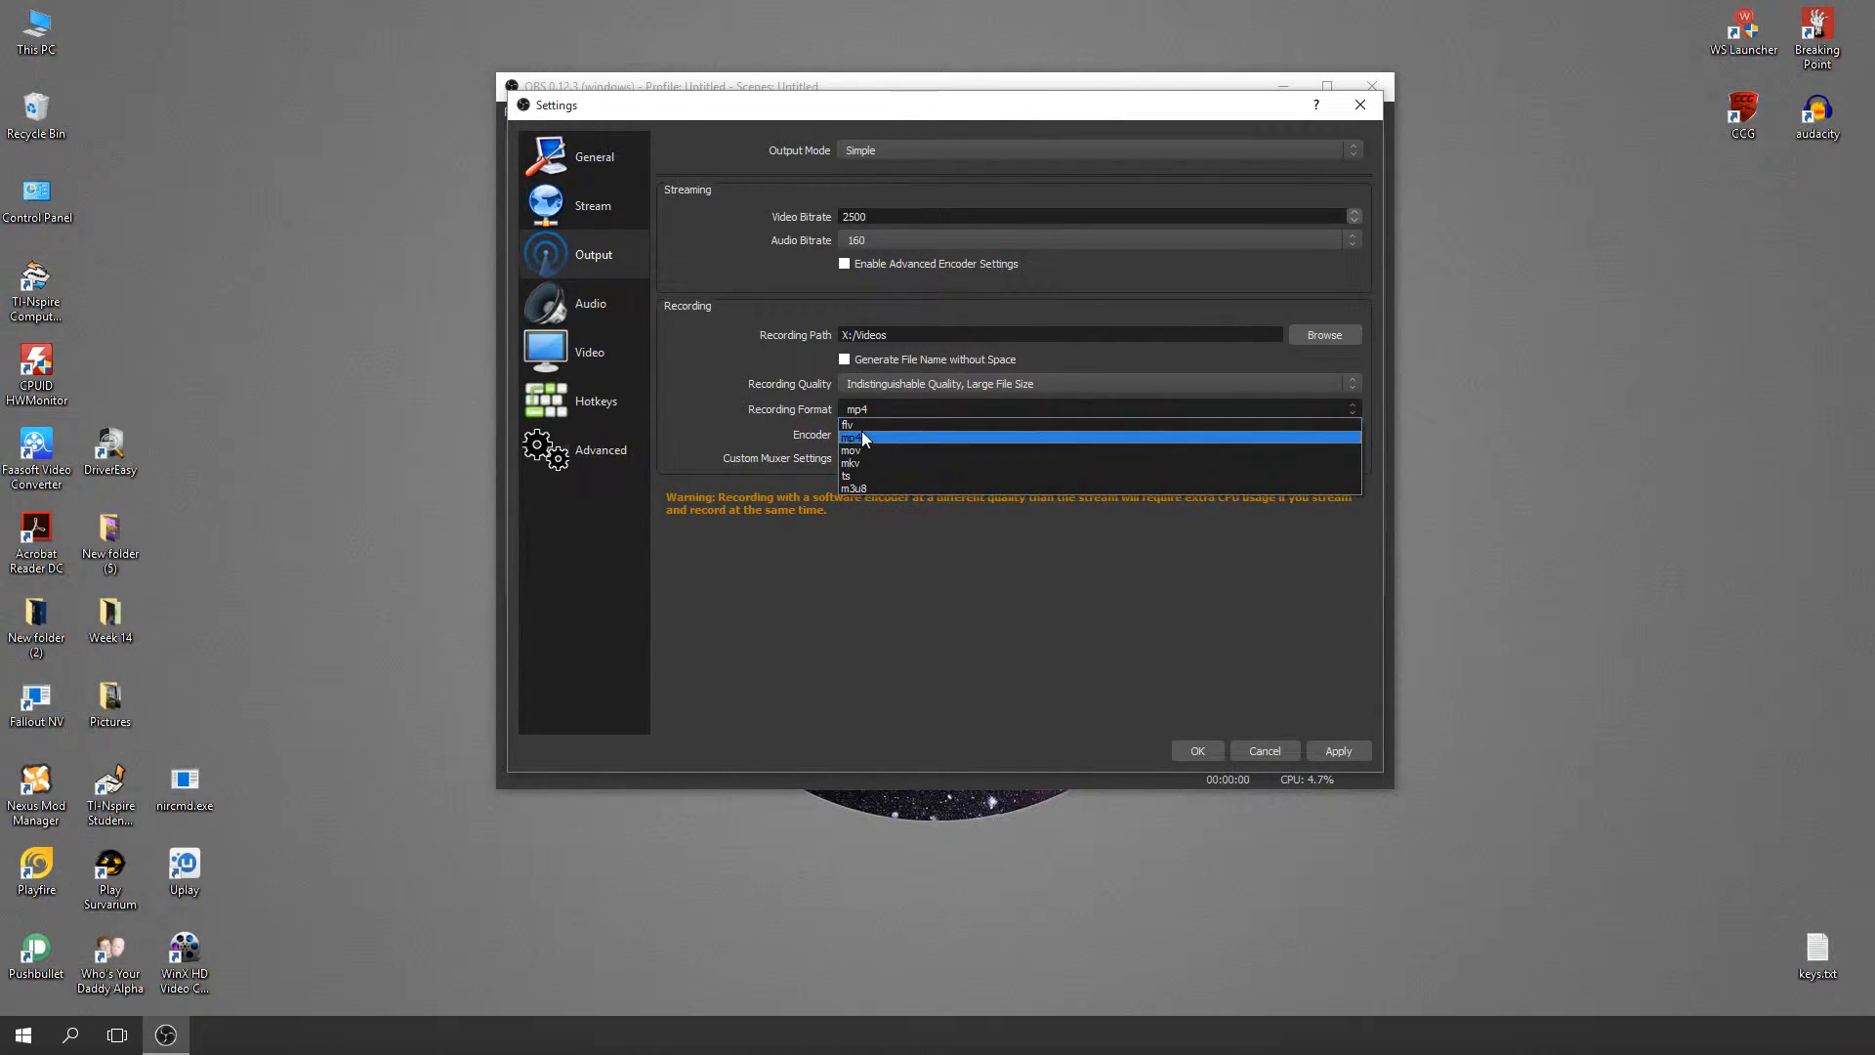
{"action": "left_click", "coordinate": [863, 437]}
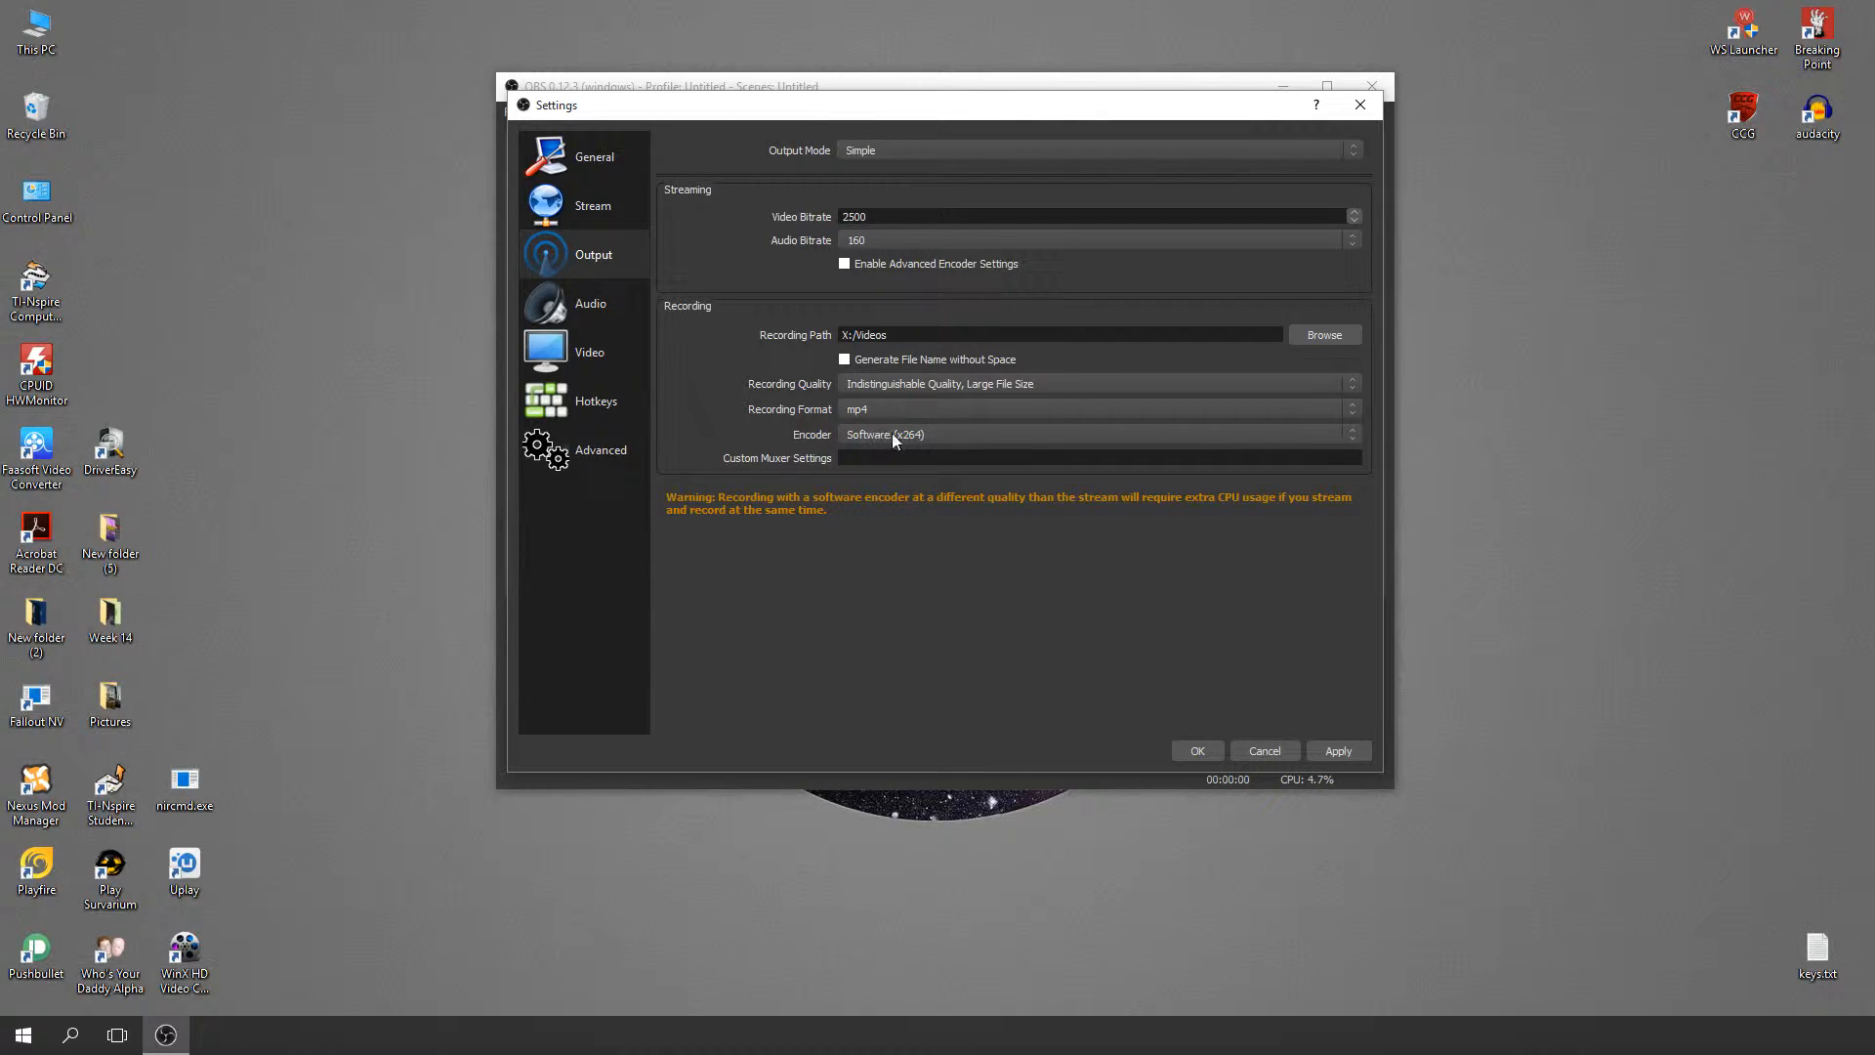
- Check the recording encoder options, keeping Software (x264), and view the audio settings
{"action": "left_click", "coordinate": [892, 435]}
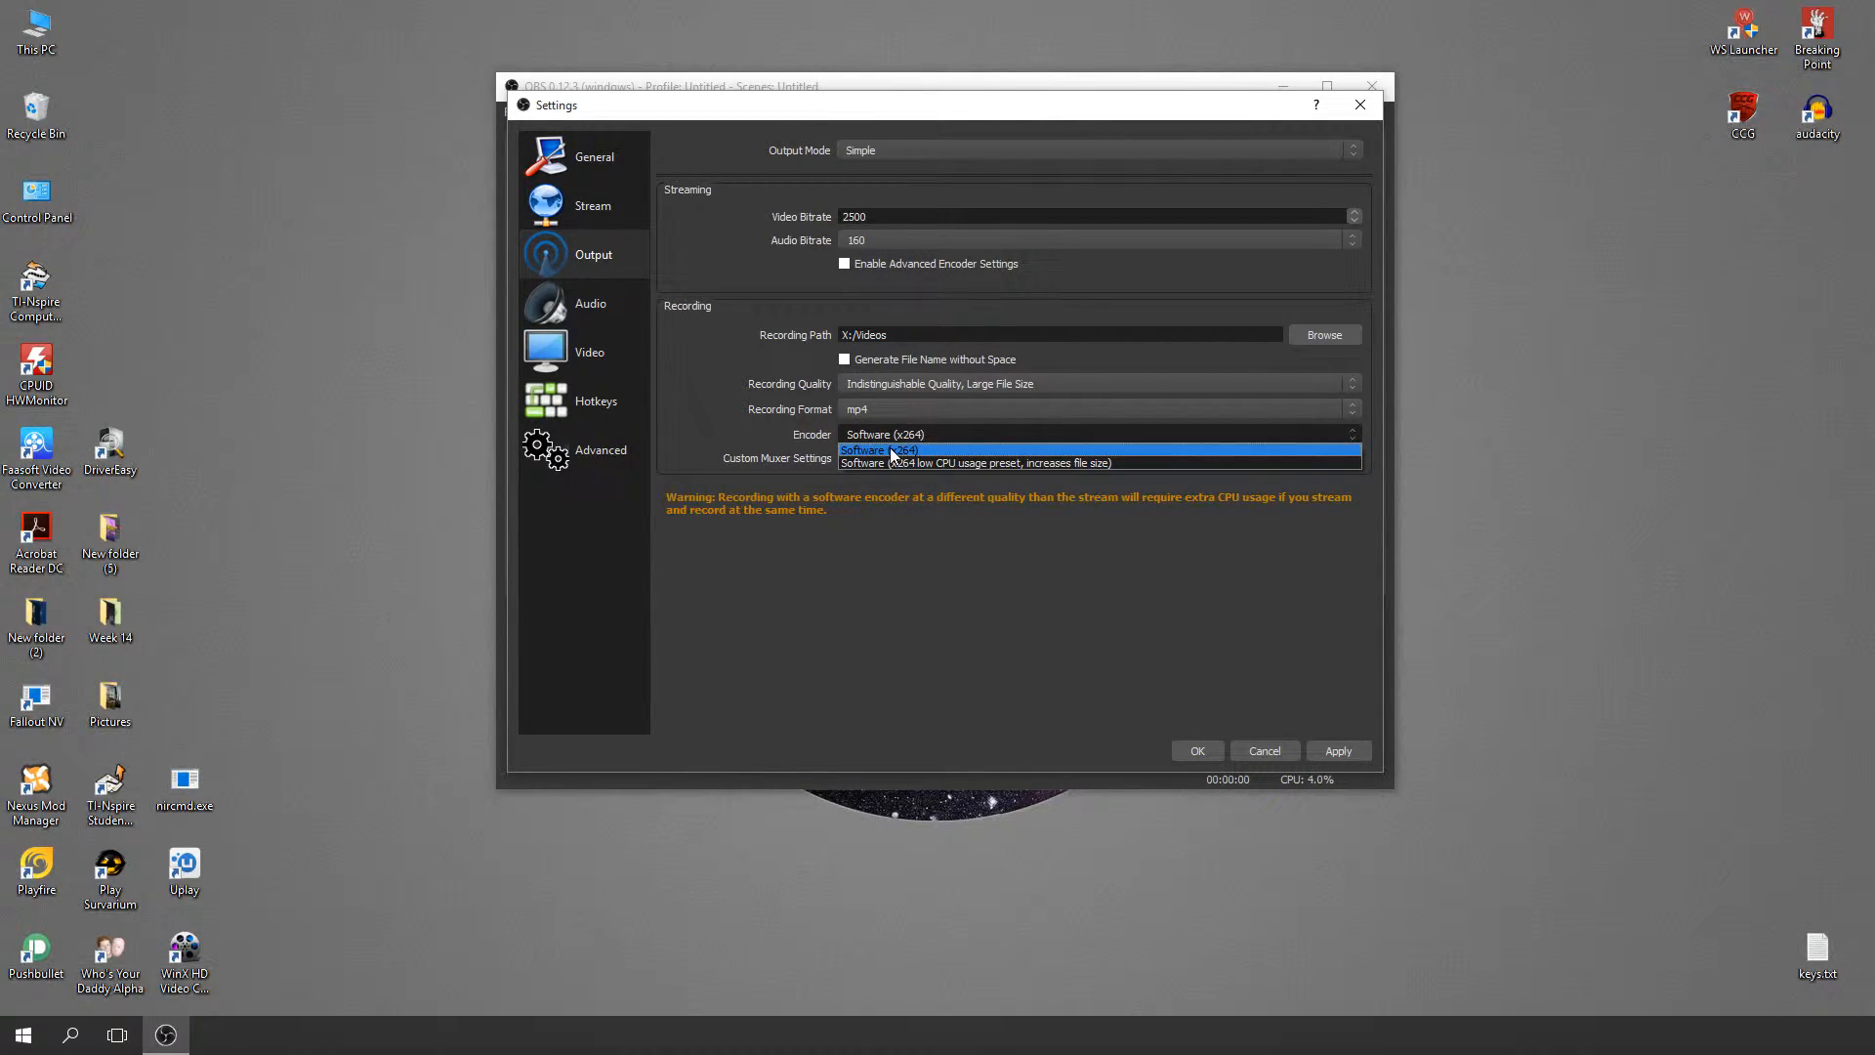
{"action": "left_click", "coordinate": [912, 448]}
{"action": "left_click", "coordinate": [913, 437]}
{"action": "left_click", "coordinate": [914, 441]}
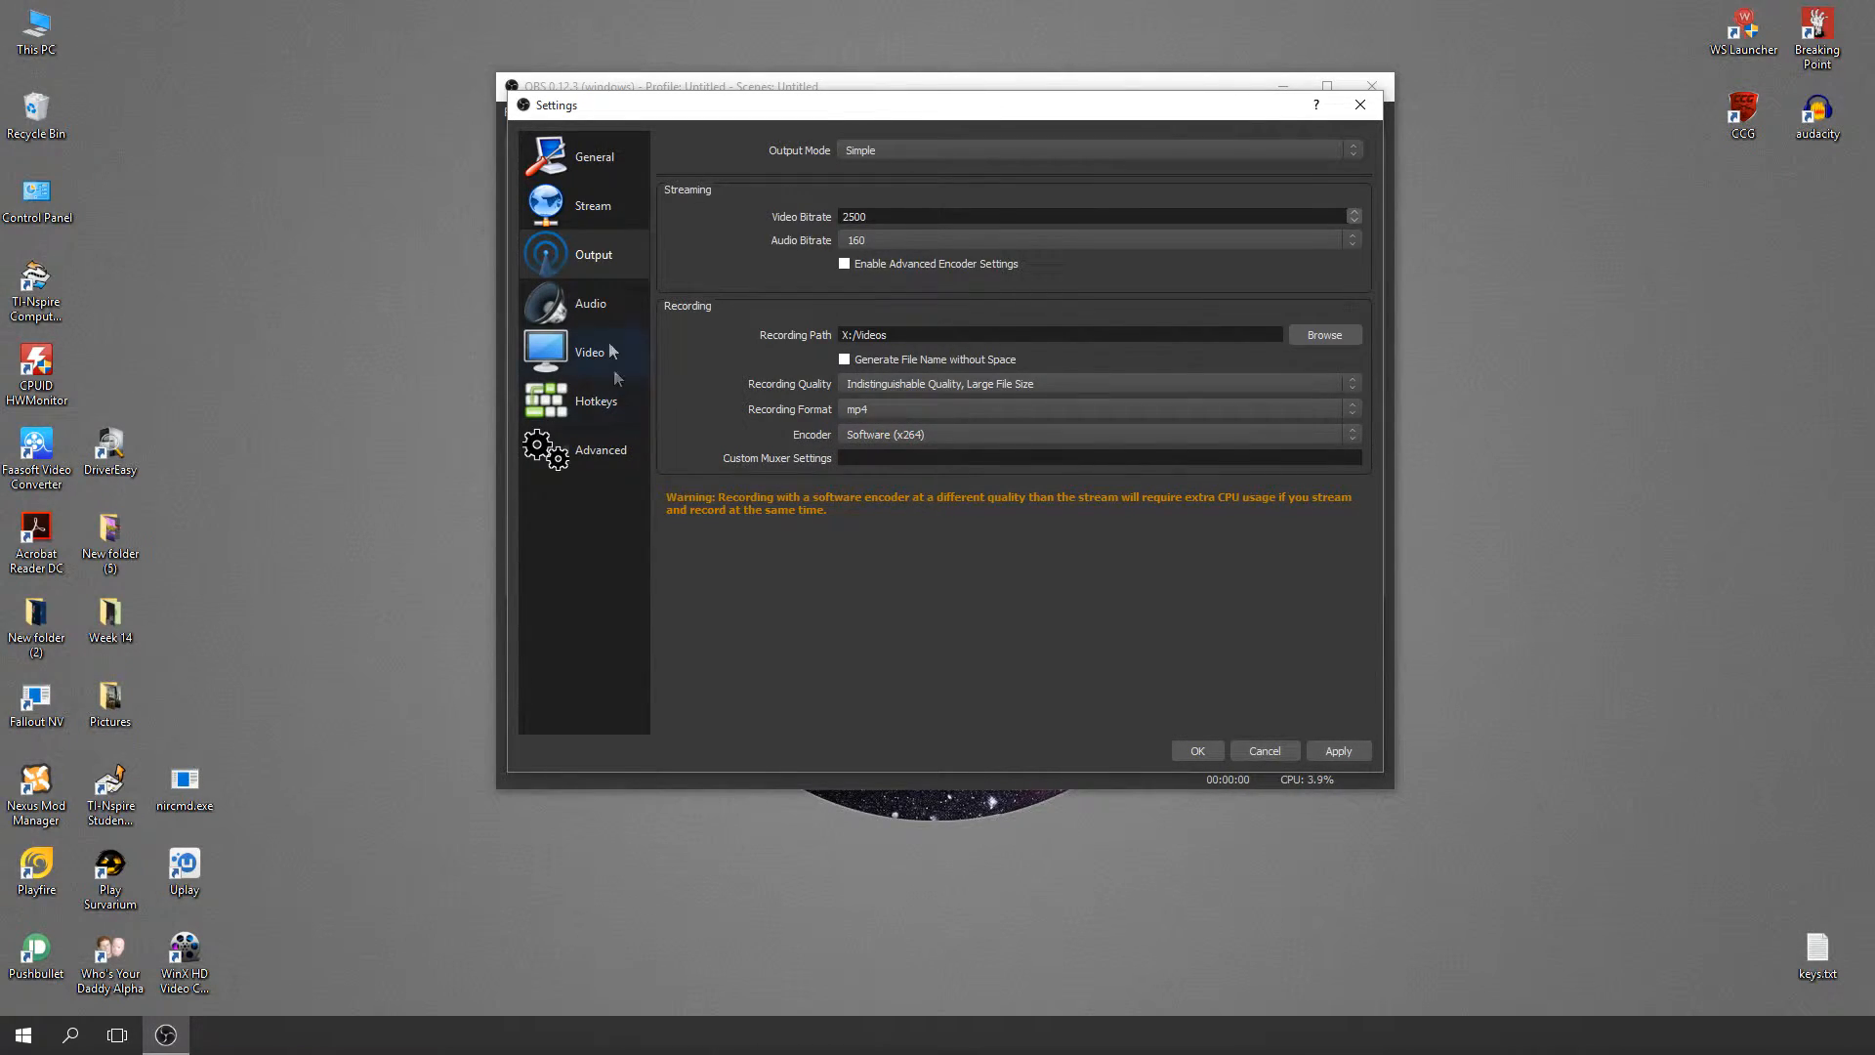
{"action": "left_click", "coordinate": [591, 304]}
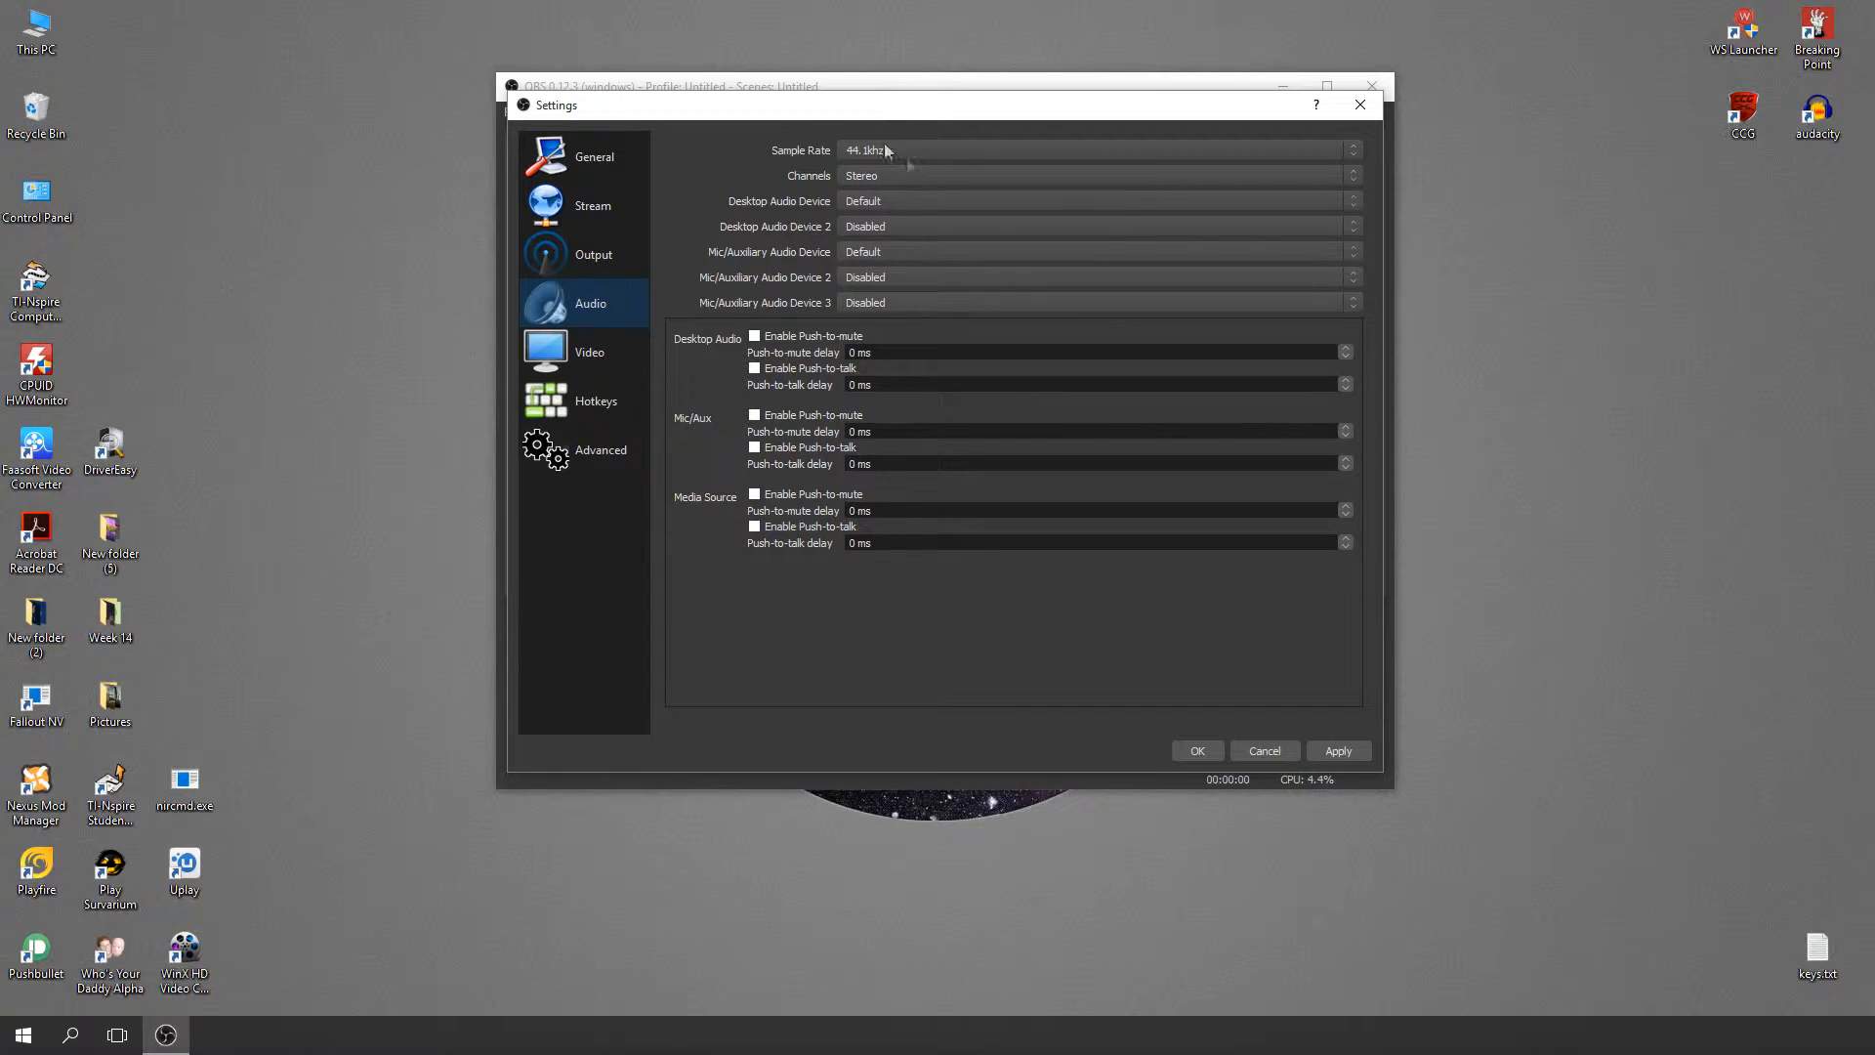
- In the video settings, try an output resolution of 1280x720 before returning to 1920x1080, and keep the frame rate at 30 FPS
{"action": "left_click", "coordinate": [600, 351]}
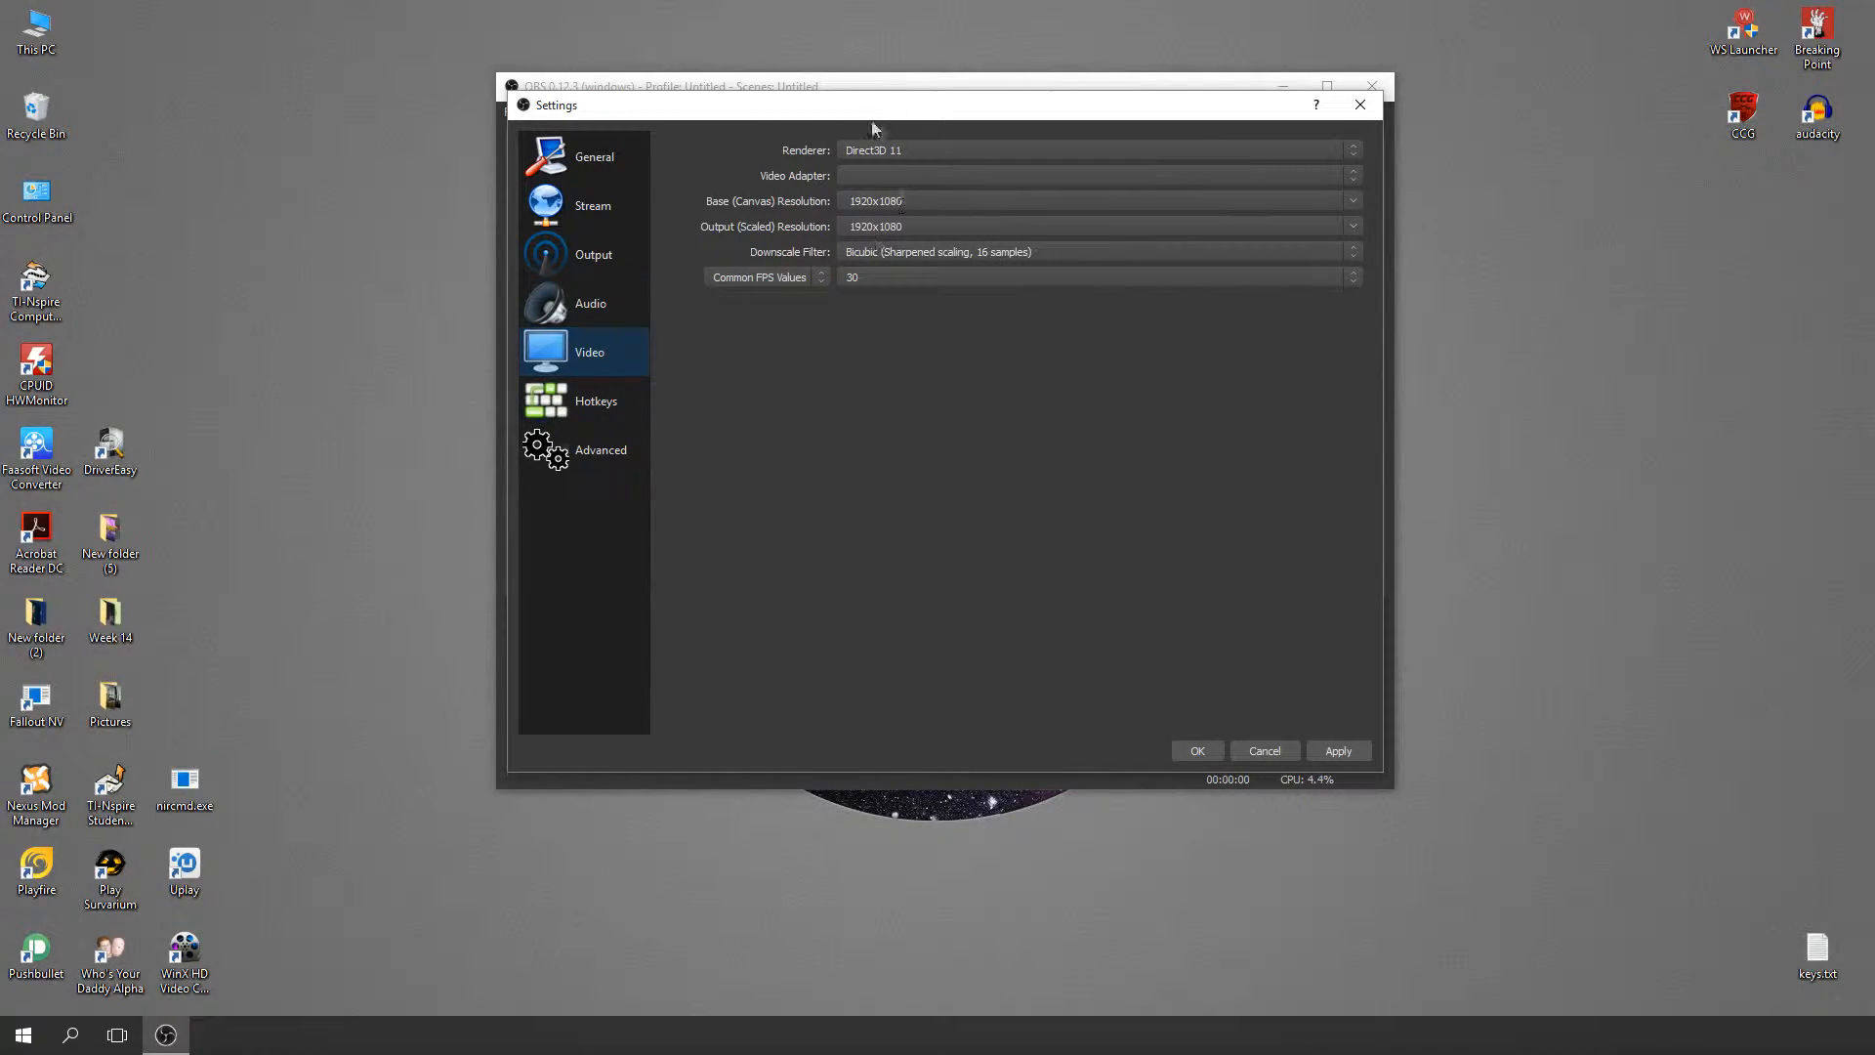
{"action": "left_click", "coordinate": [1348, 230]}
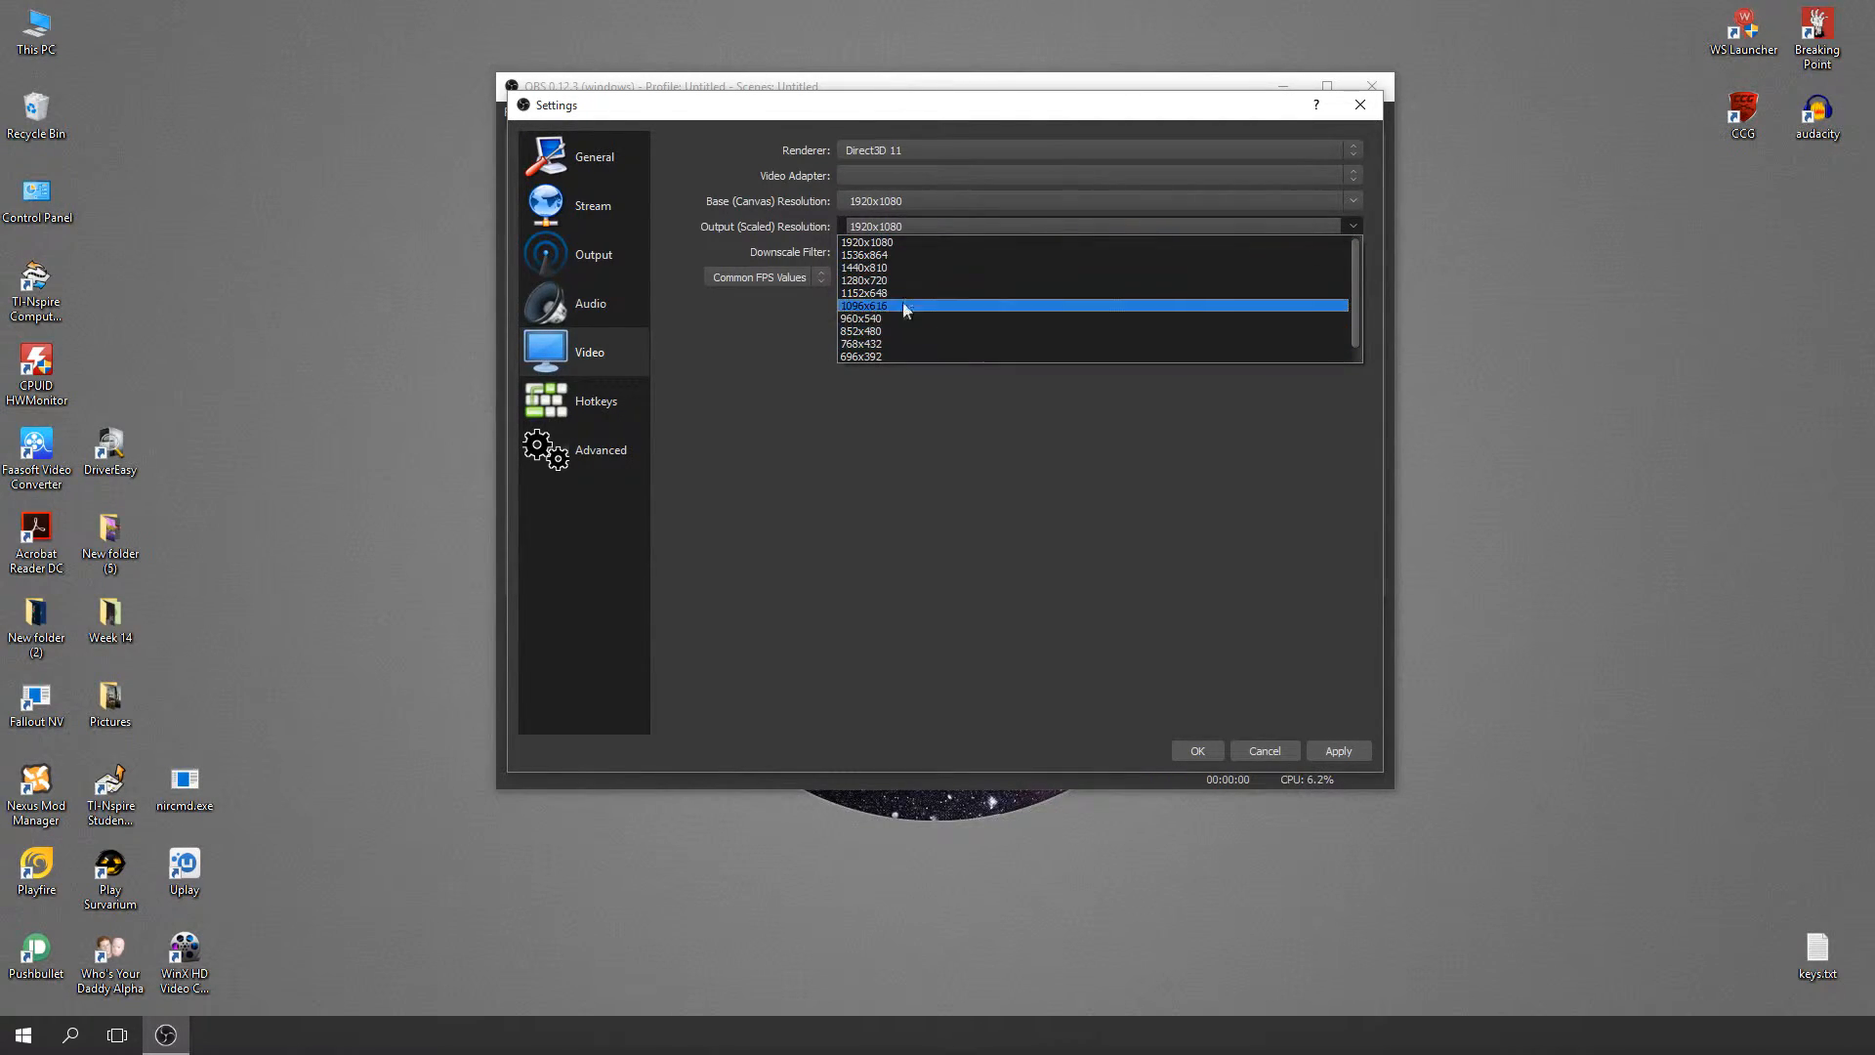
{"action": "left_click", "coordinate": [881, 281]}
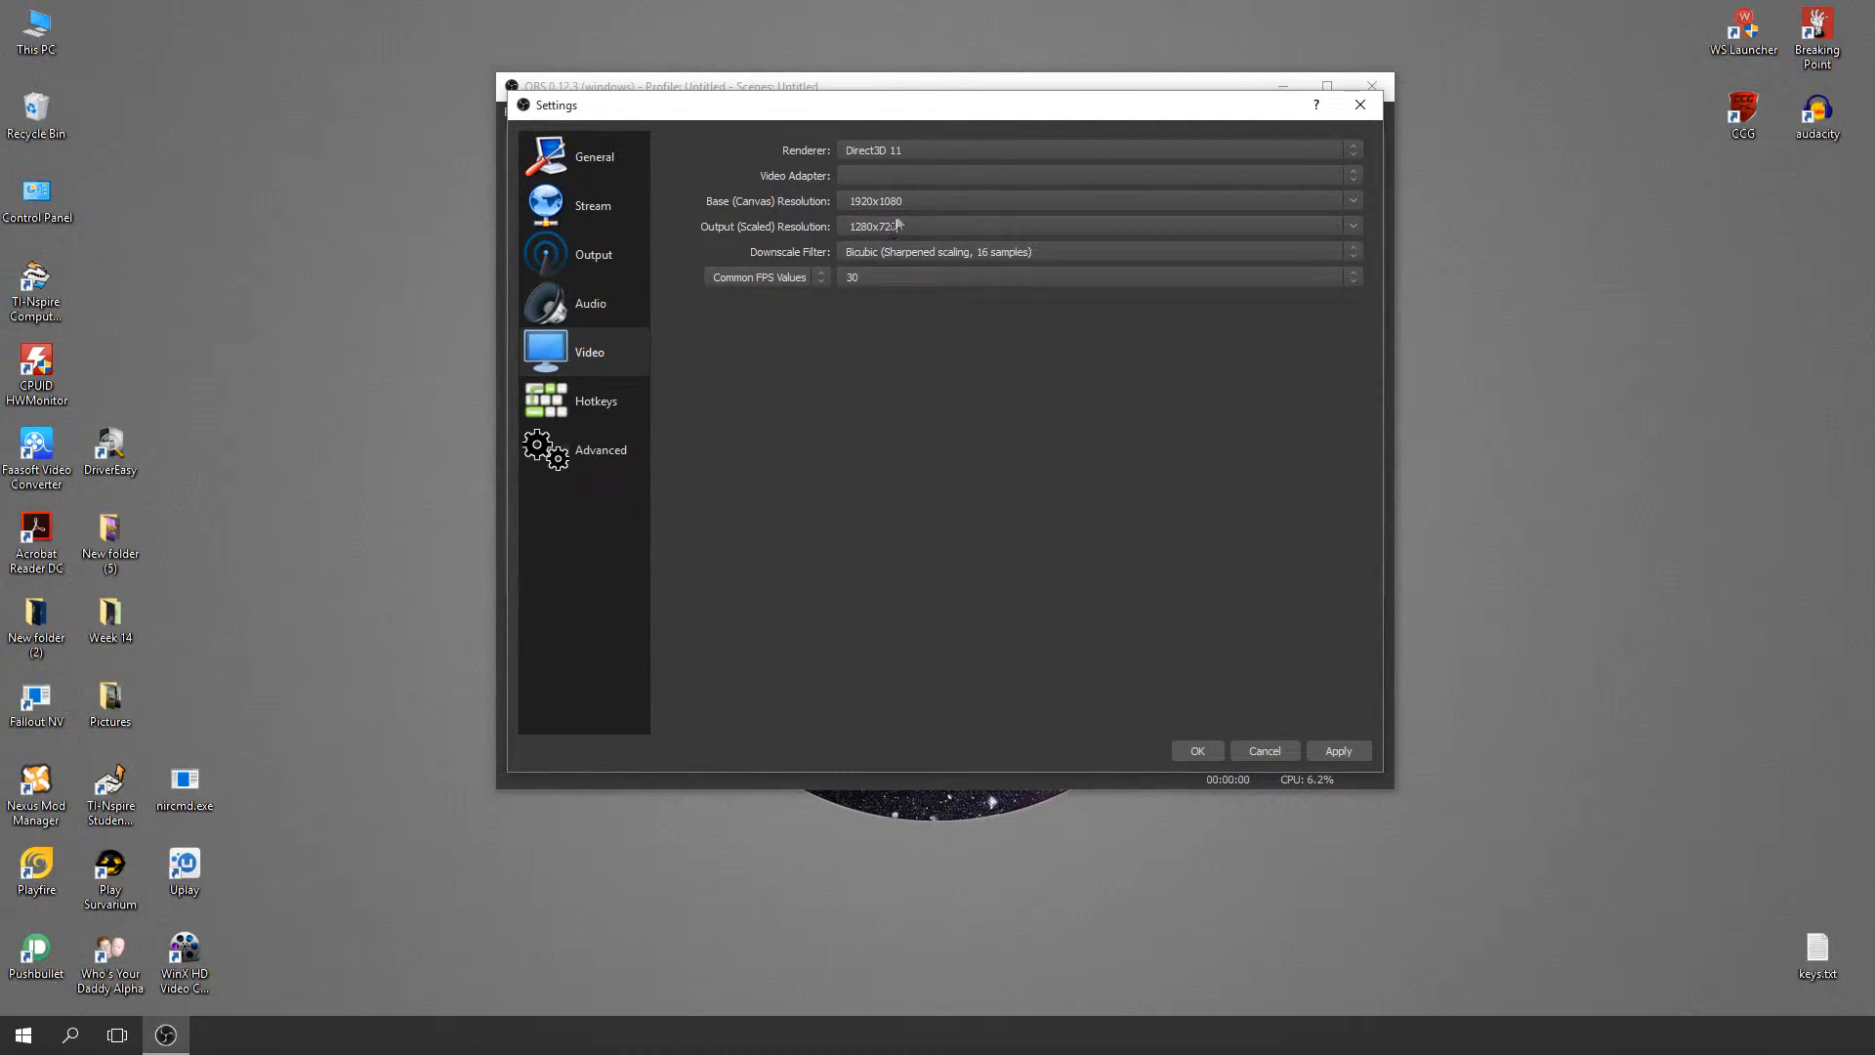
{"action": "left_click", "coordinate": [1351, 224]}
{"action": "left_click", "coordinate": [910, 242]}
{"action": "left_click", "coordinate": [885, 279]}
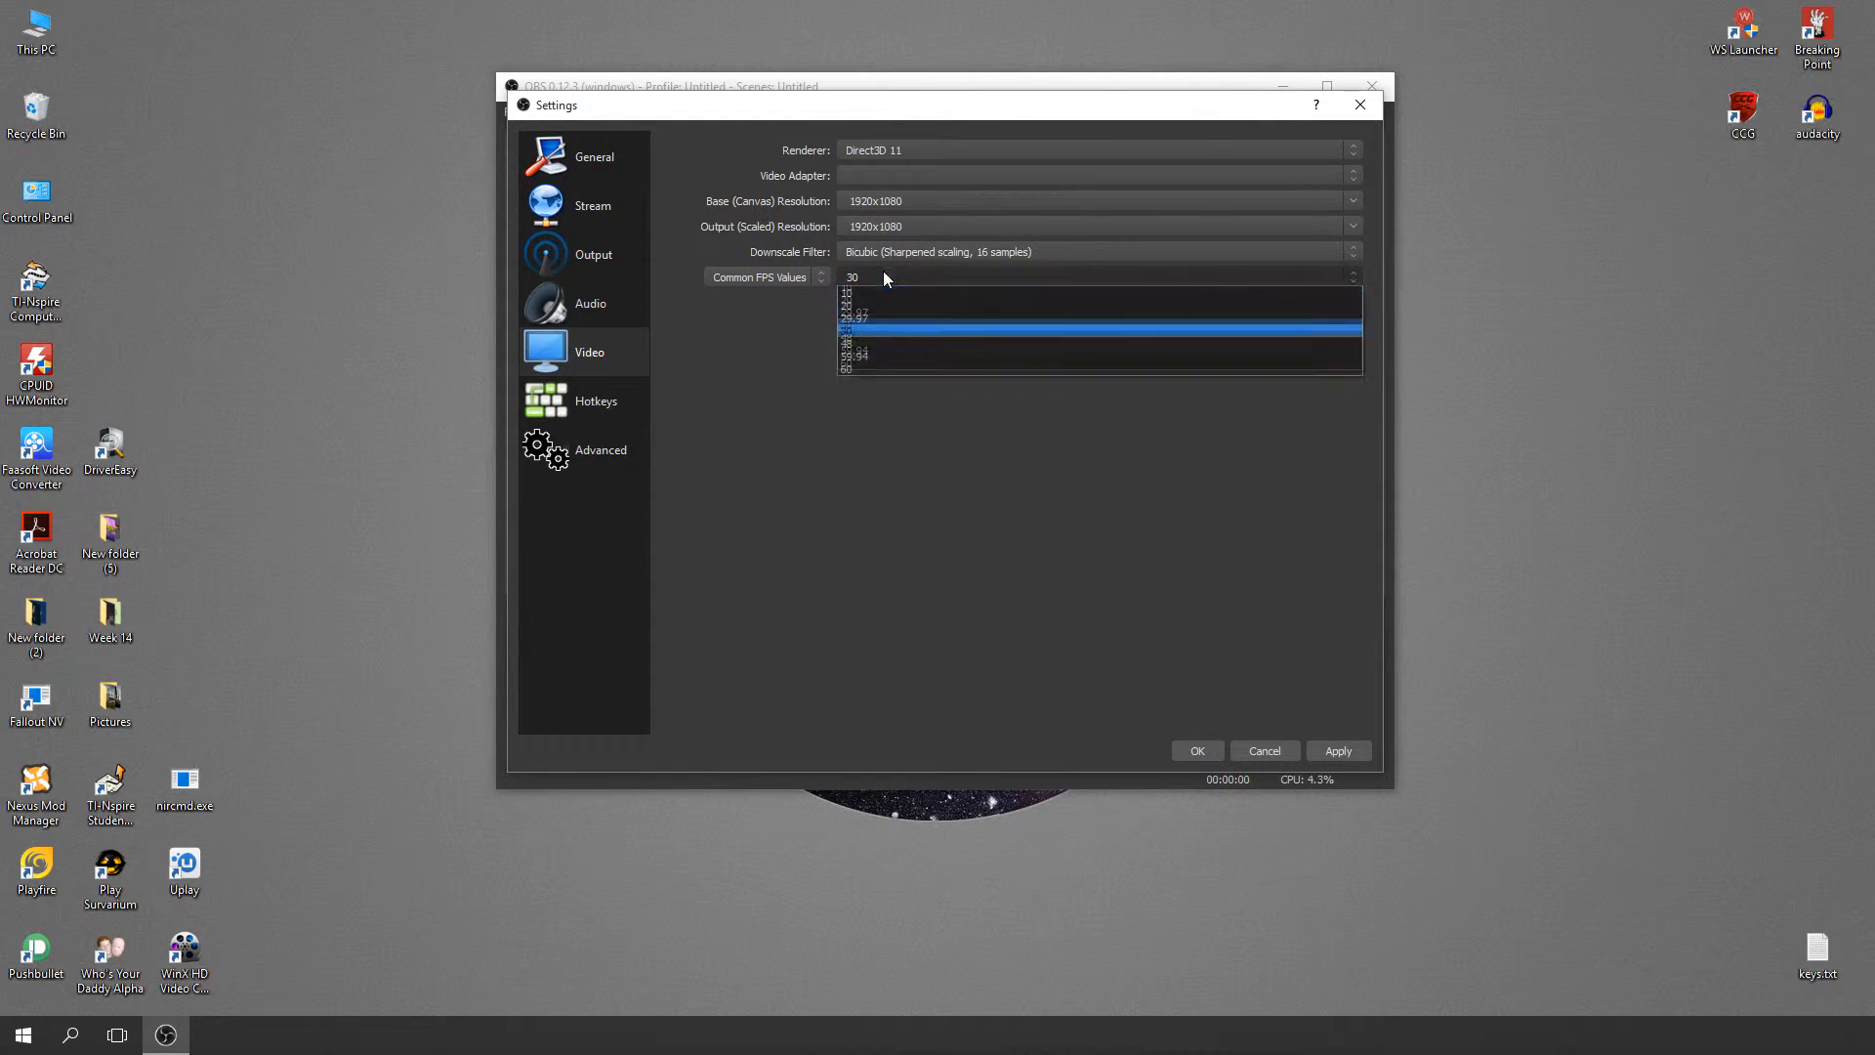
{"action": "left_click", "coordinate": [864, 328]}
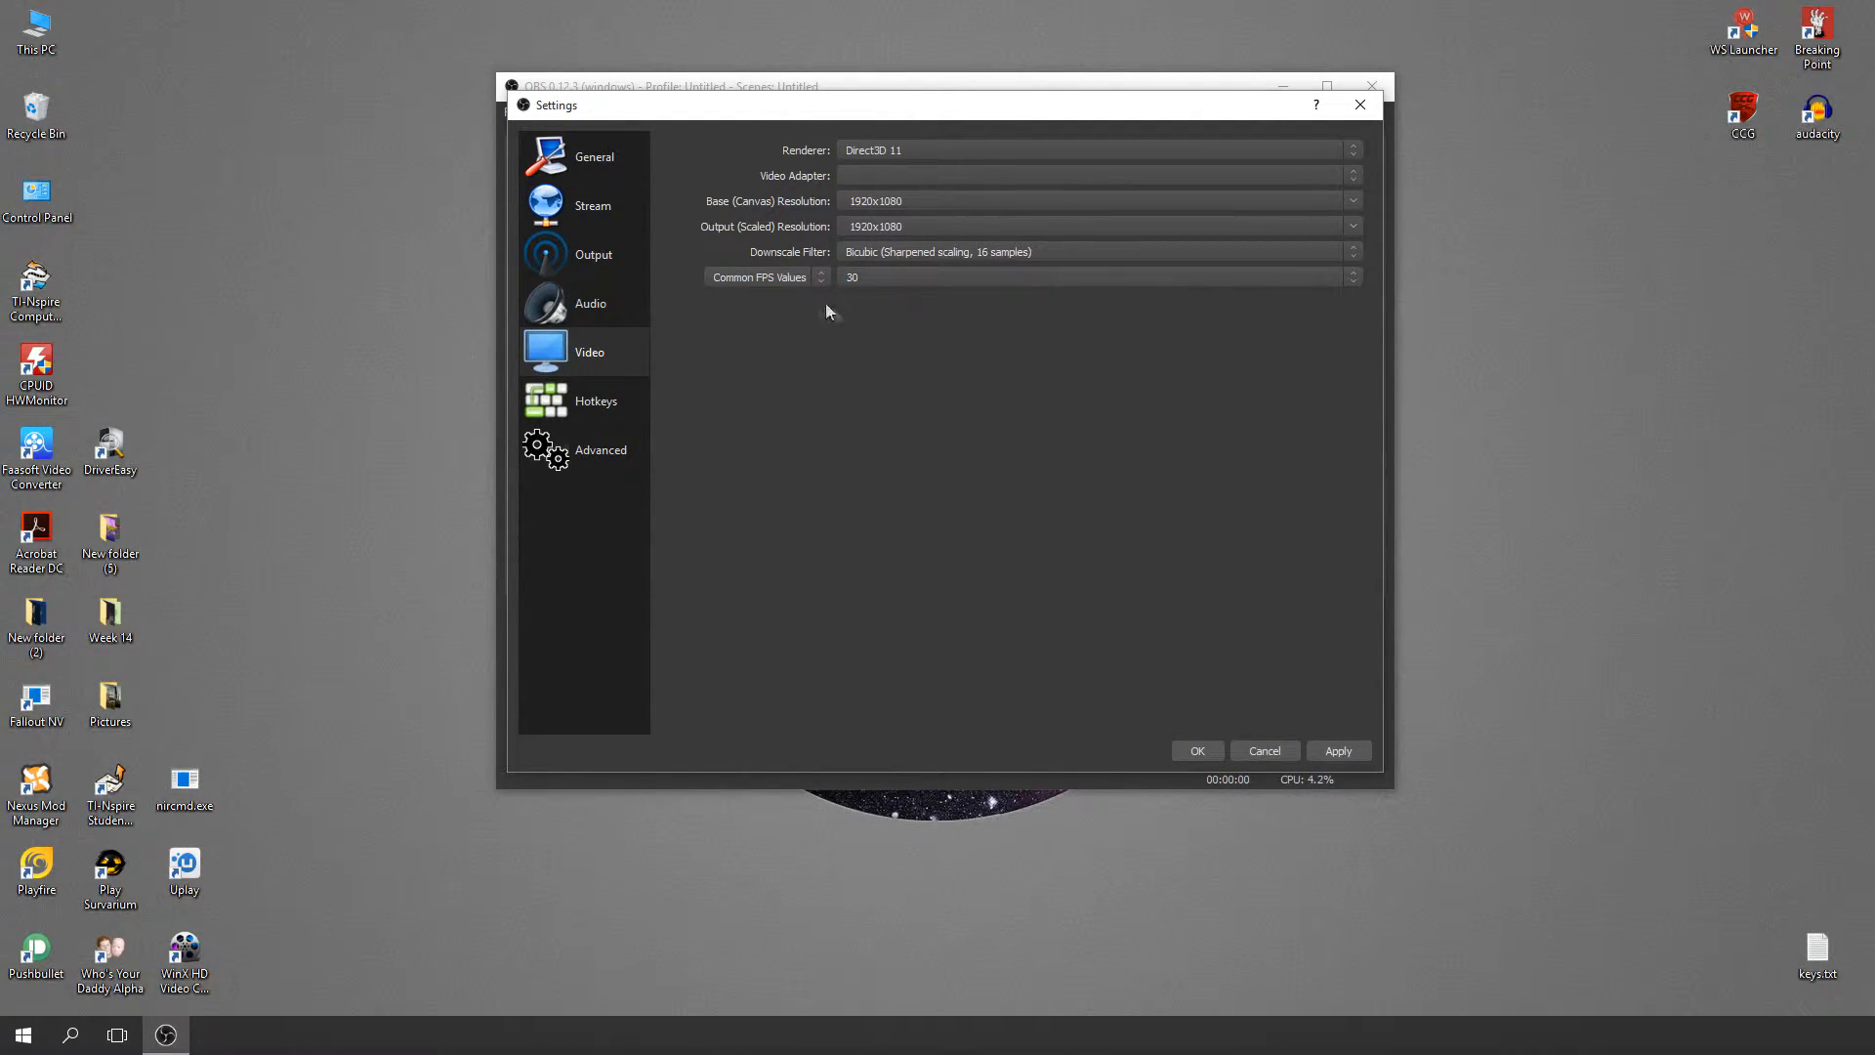
- Review the hotkey assignments and the advanced settings, and close the settings without saving
{"action": "left_click", "coordinate": [597, 413]}
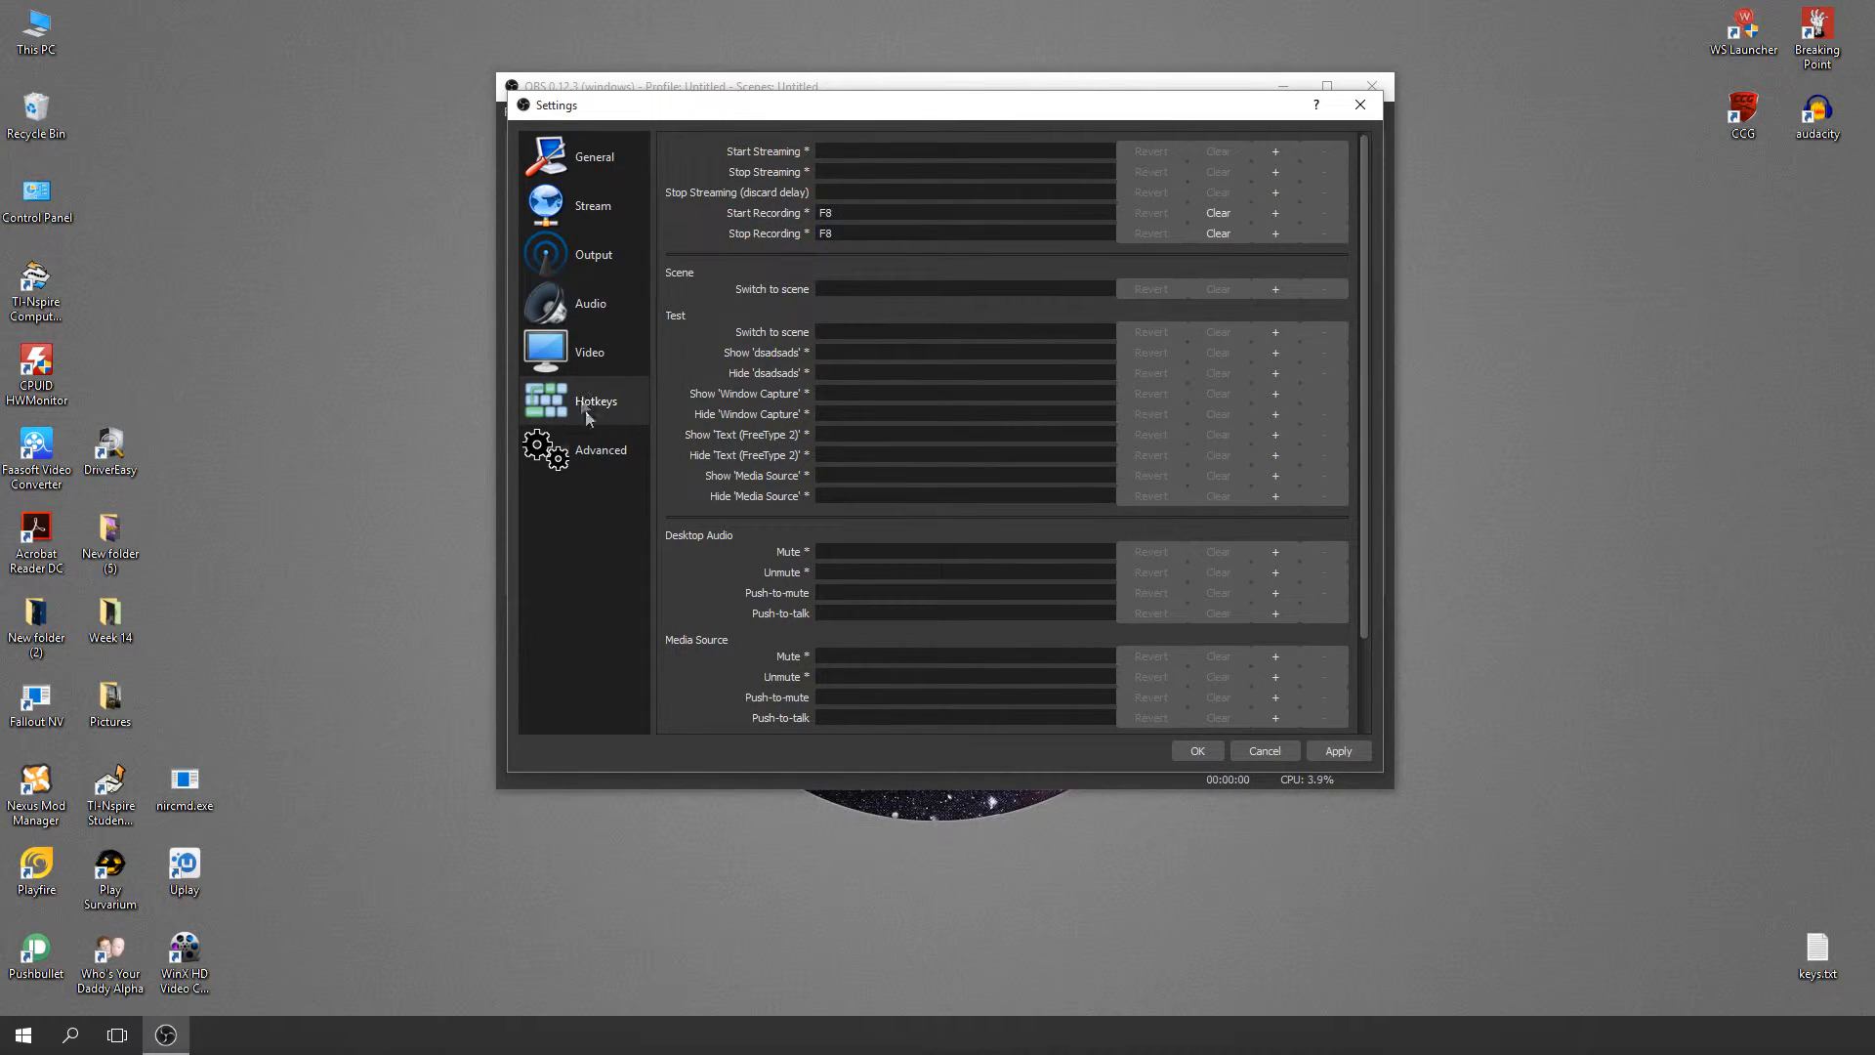
{"action": "left_click", "coordinate": [599, 457]}
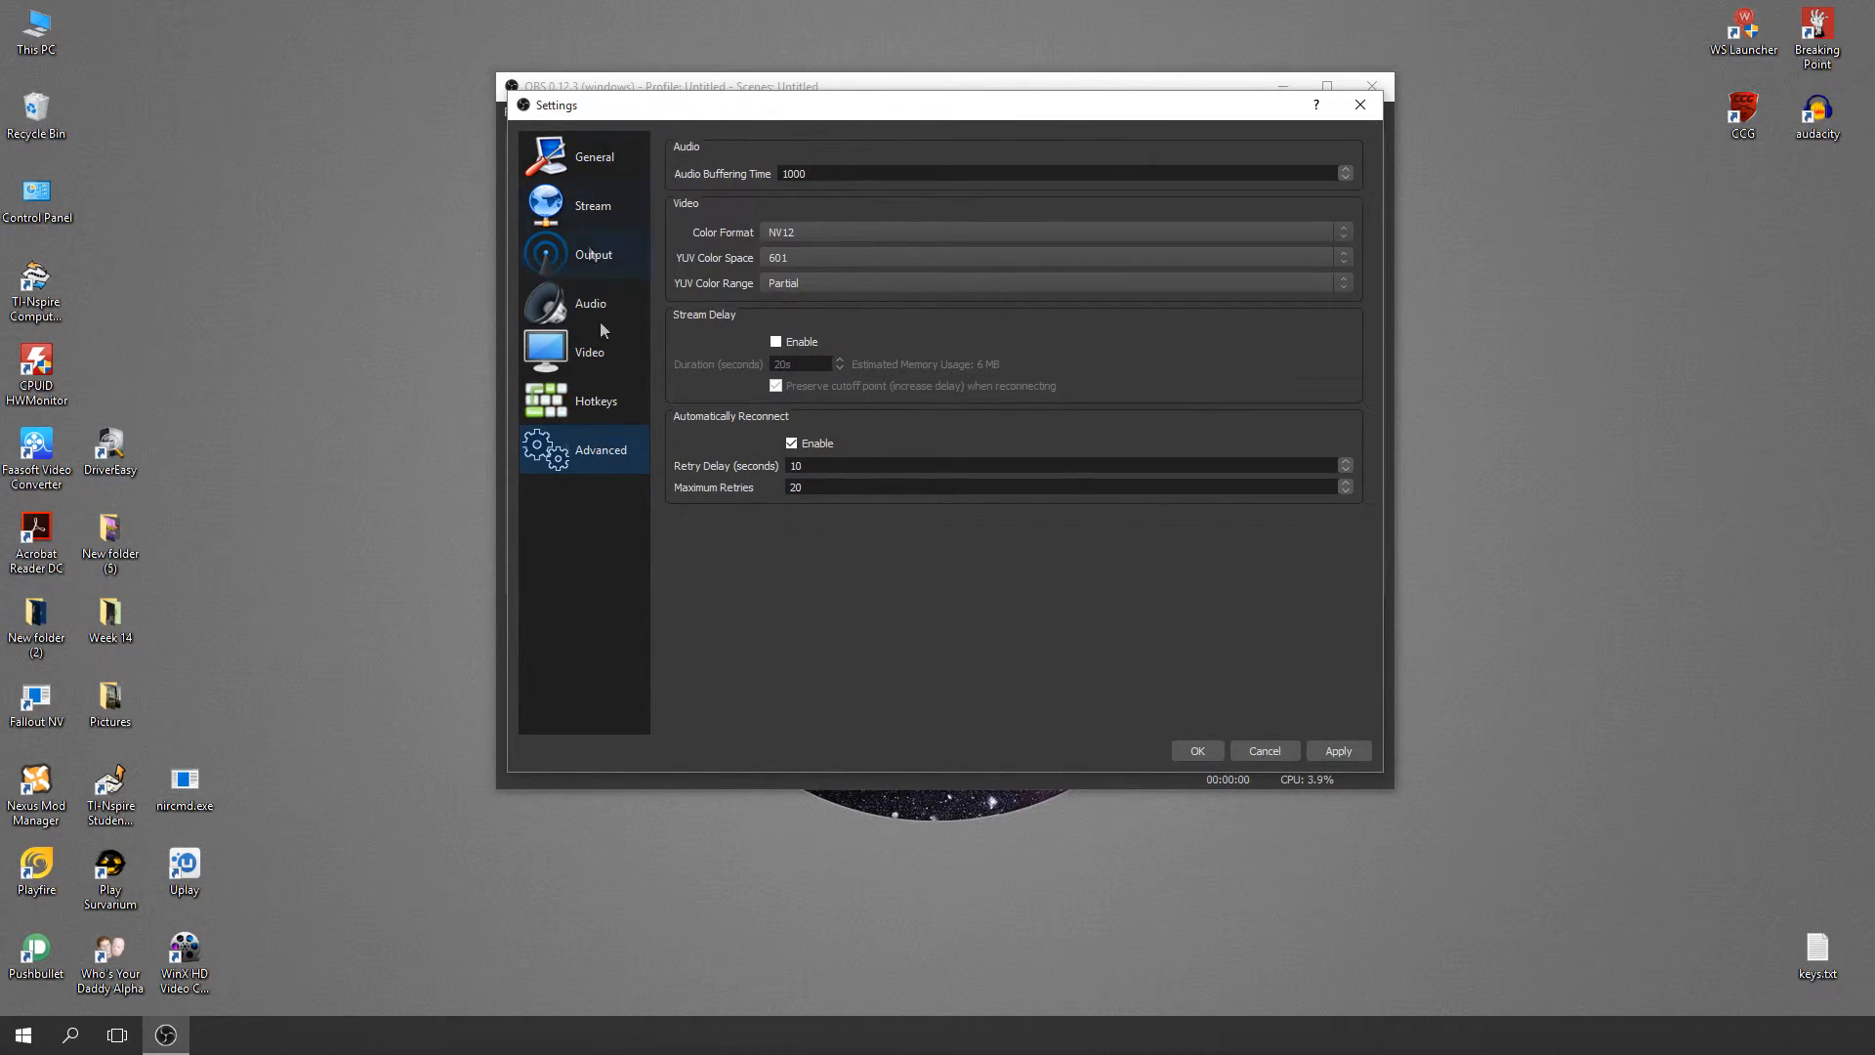
{"action": "left_click", "coordinate": [586, 402]}
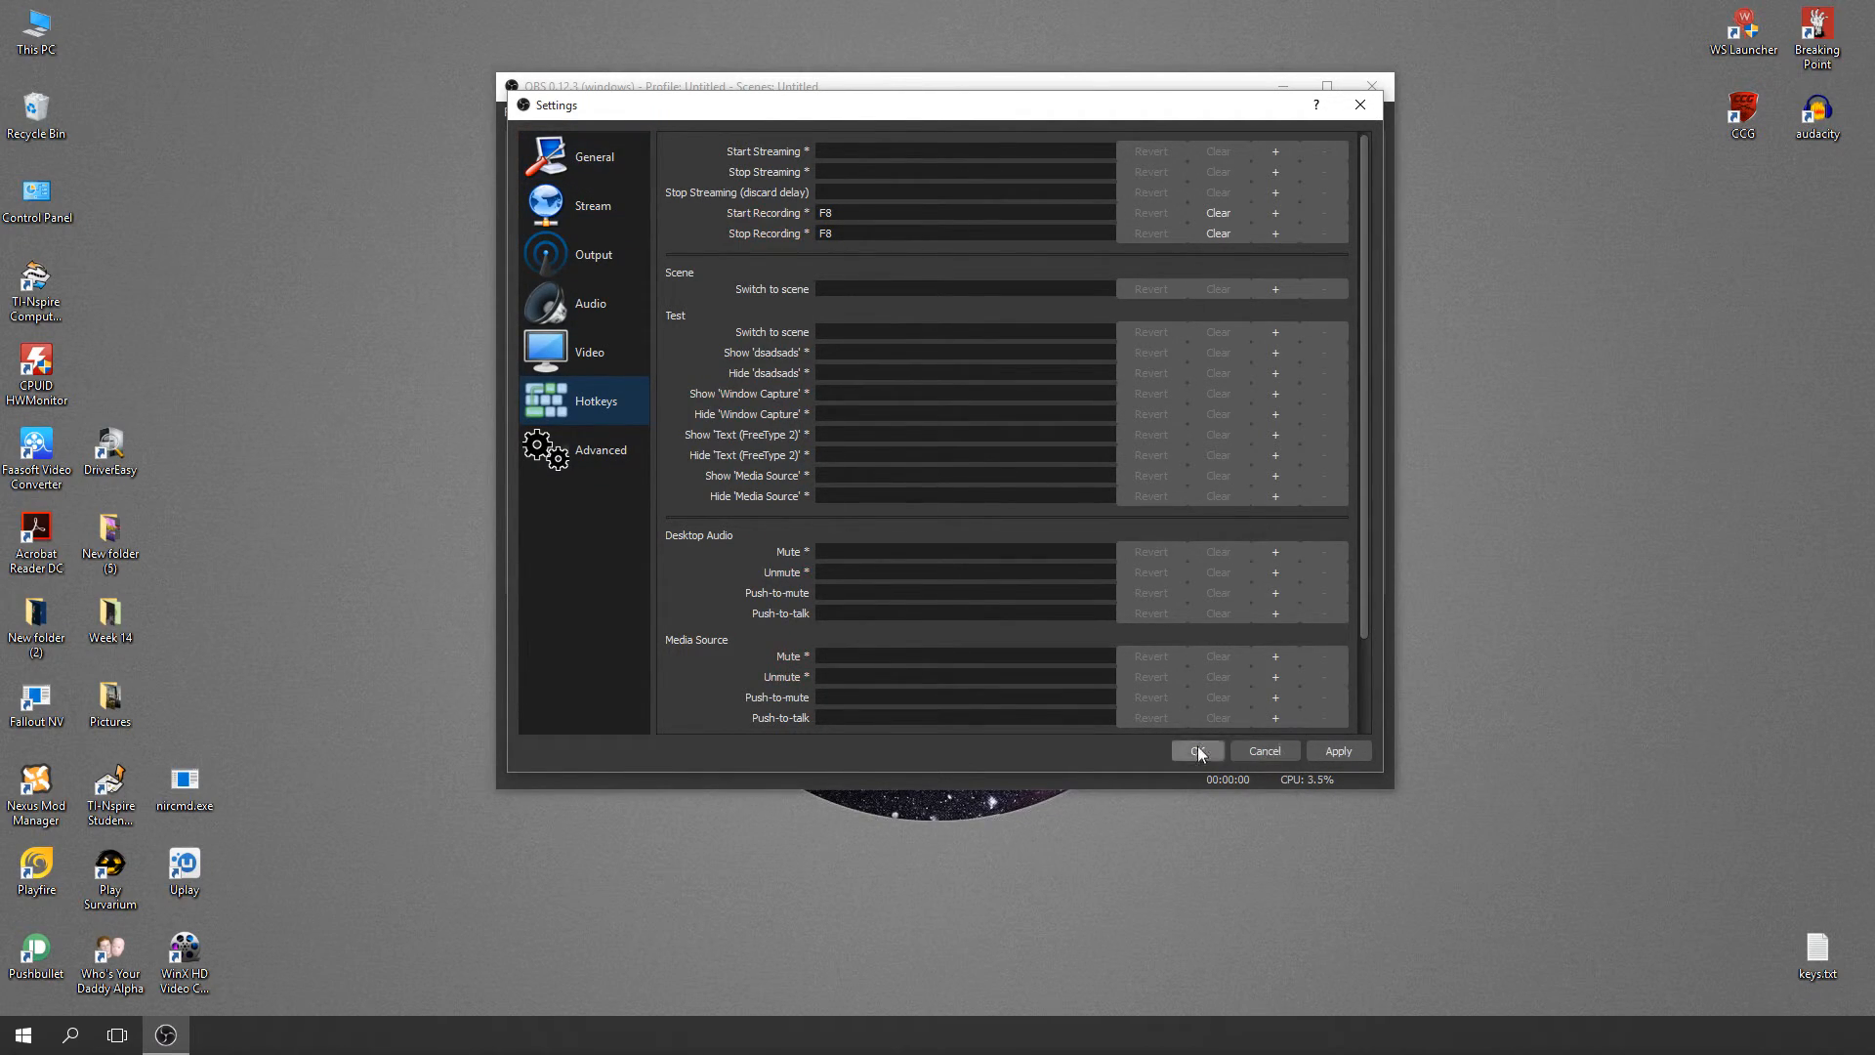
{"action": "left_click", "coordinate": [1255, 748]}
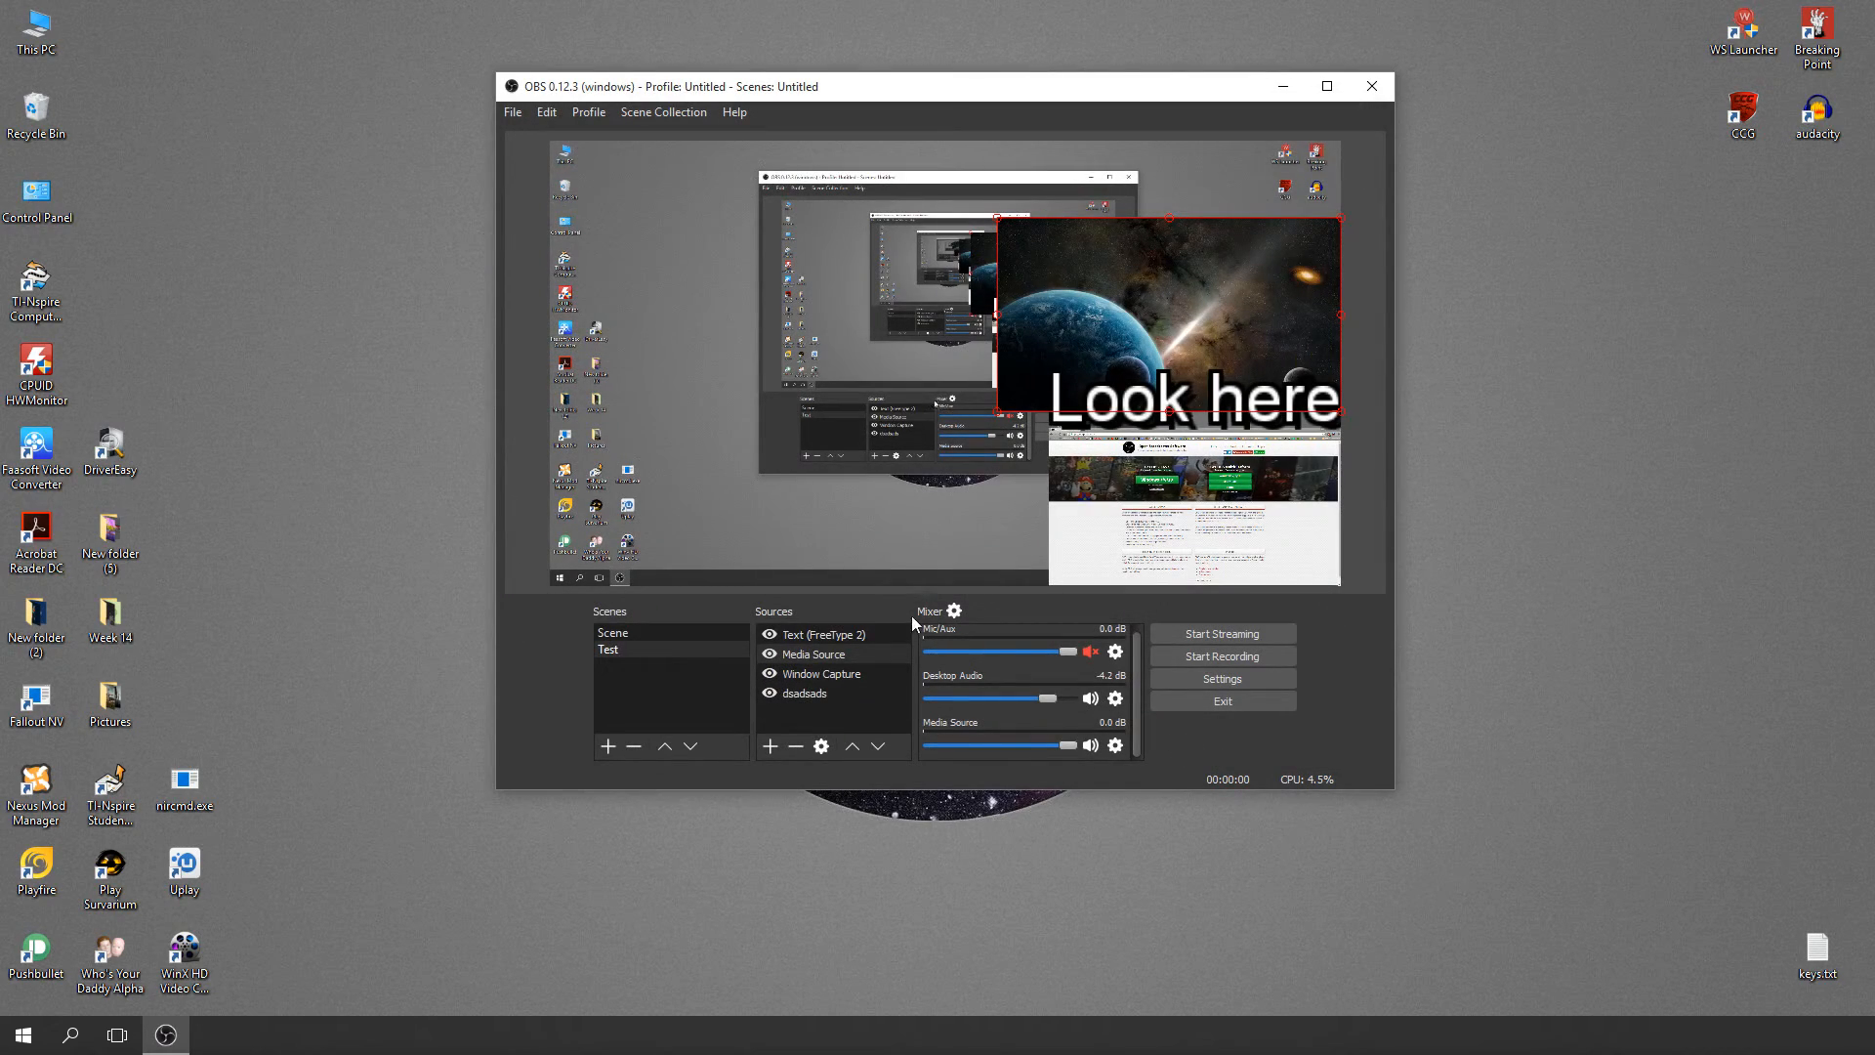